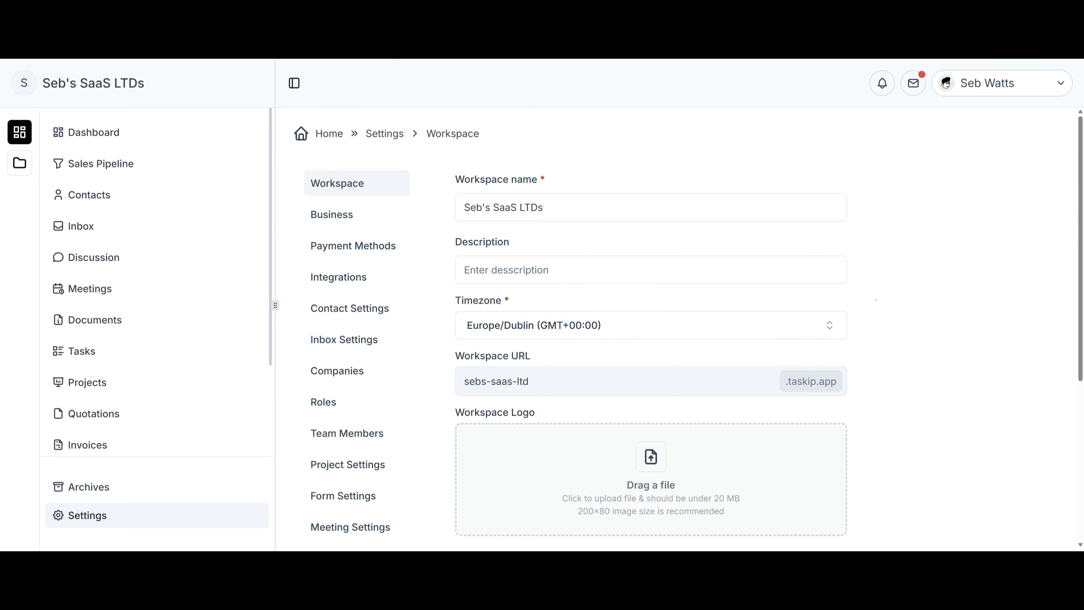
Upload the Youtube logo PNG from the Pictures folder as the business logo in Business settings.
{"action": "scroll", "coordinate": [875, 300], "scroll_direction": "down", "scroll_amount": 5}
{"action": "scroll", "coordinate": [900, 314], "scroll_direction": "up", "scroll_amount": 5}
{"action": "left_click", "coordinate": [332, 214]}
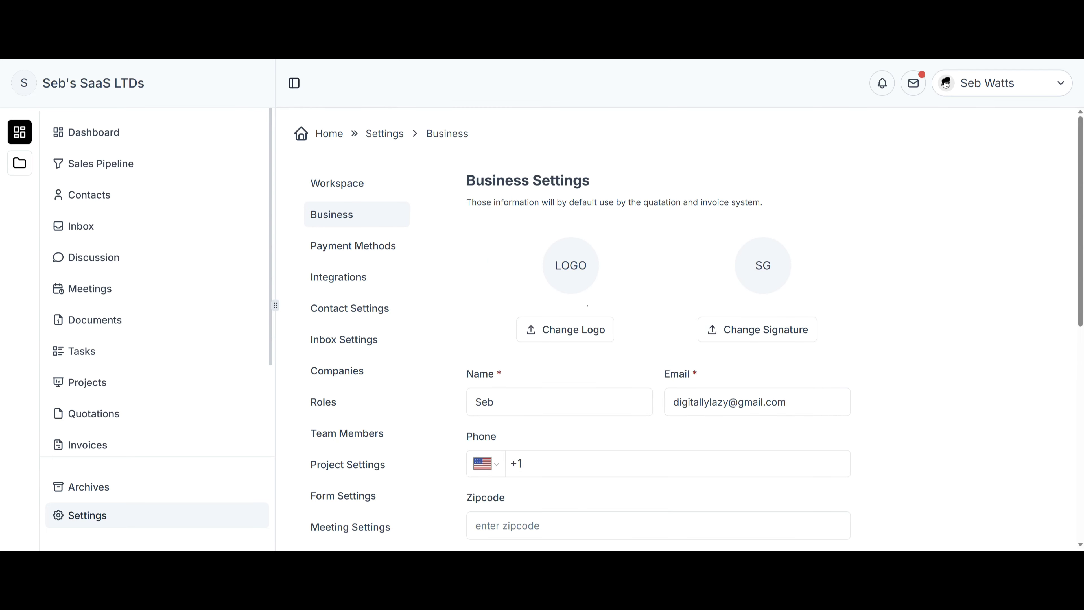
{"action": "left_click", "coordinate": [587, 330]}
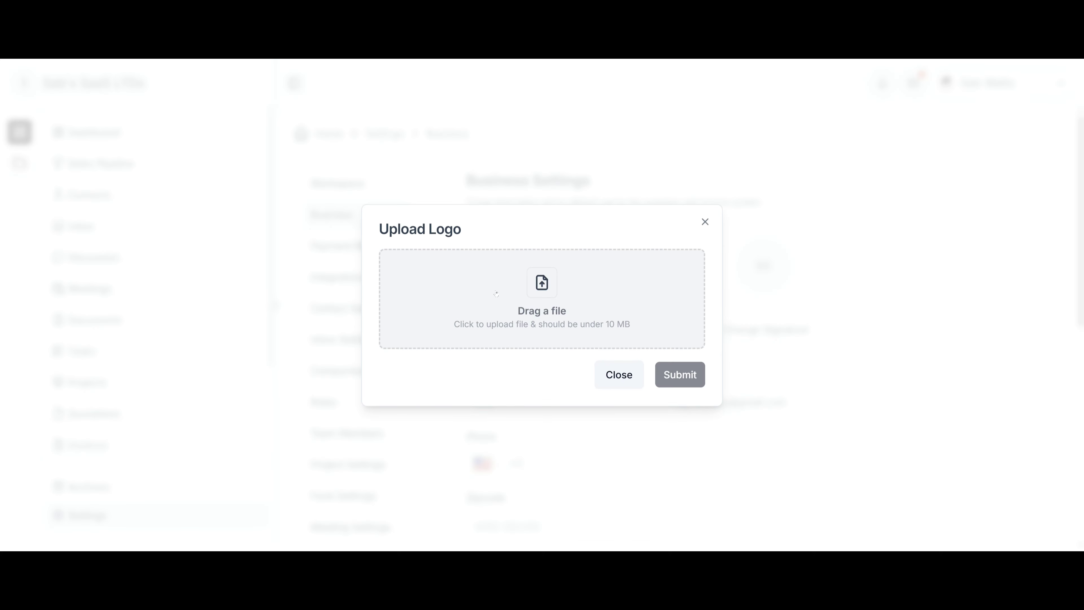
{"action": "left_click", "coordinate": [564, 290]}
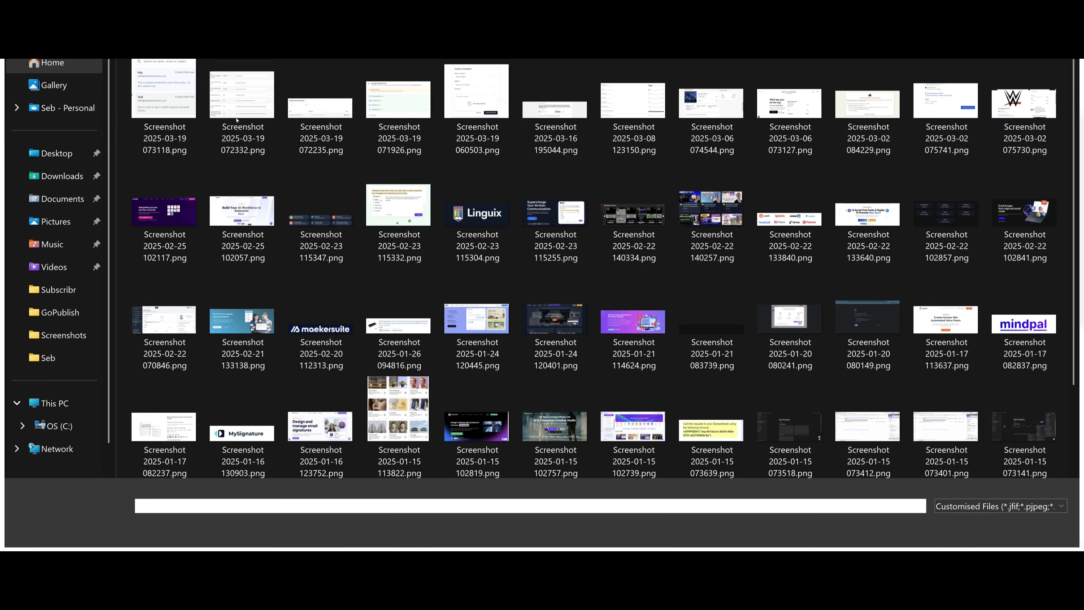
{"action": "left_click", "coordinate": [56, 221]}
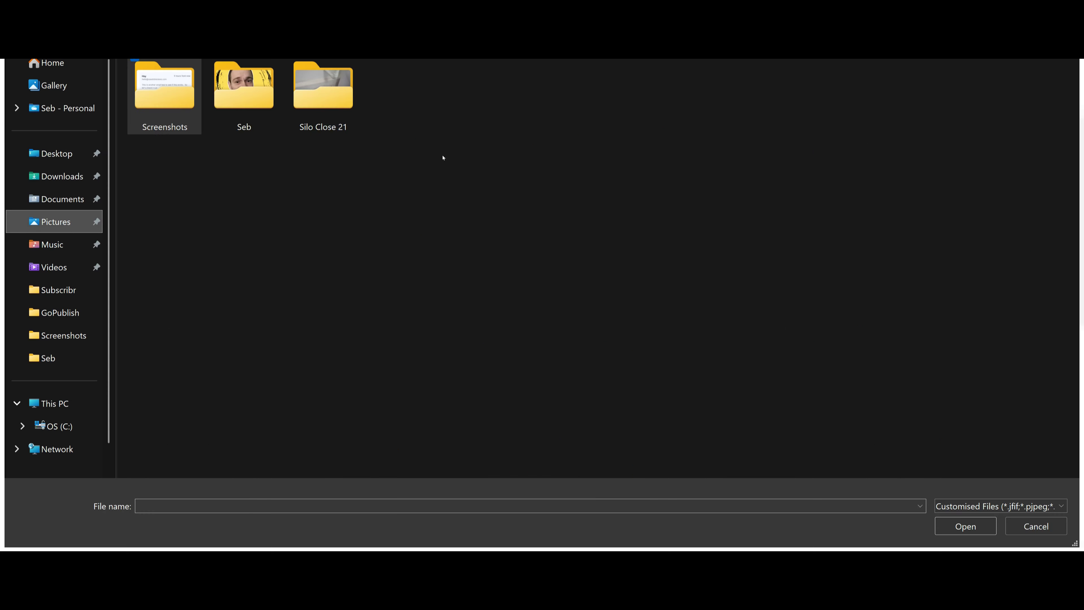
{"action": "double_click", "coordinate": [244, 90]}
{"action": "left_click", "coordinate": [482, 183]}
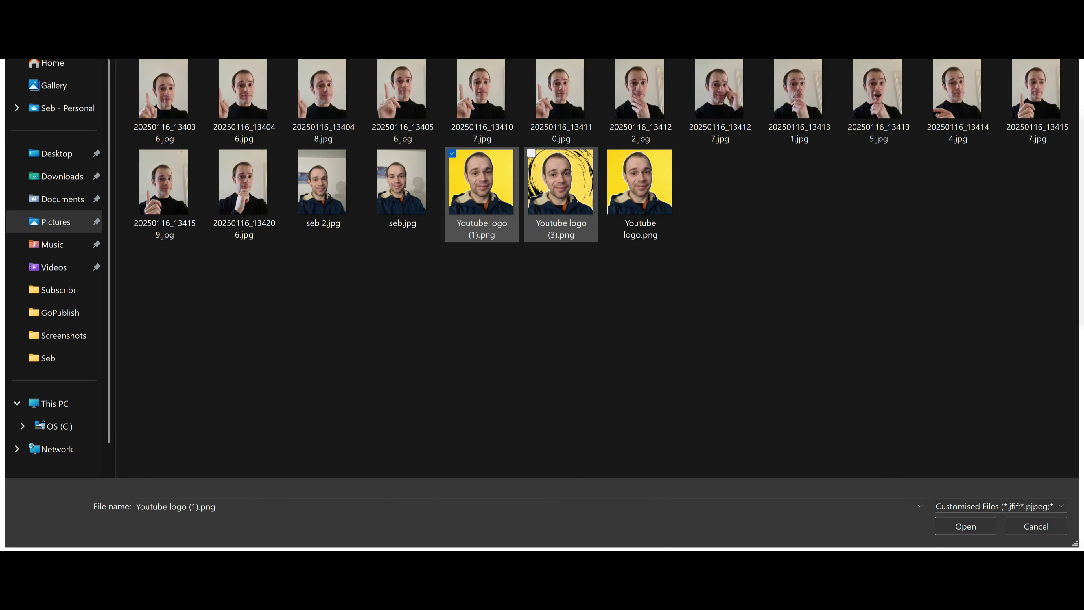
{"action": "left_click", "coordinate": [548, 189]}
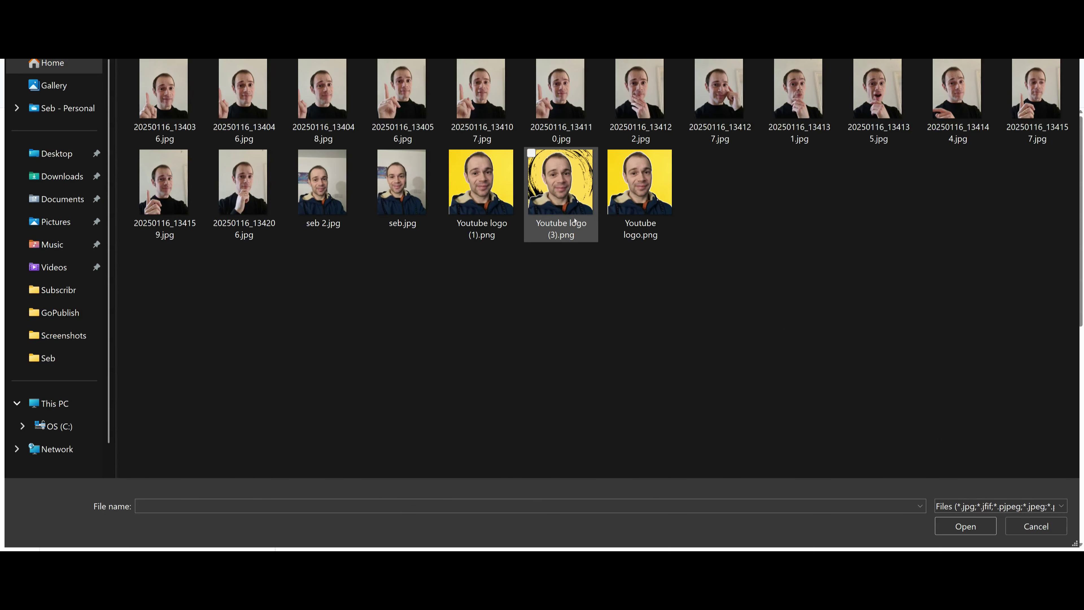
{"action": "double_click", "coordinate": [575, 222]}
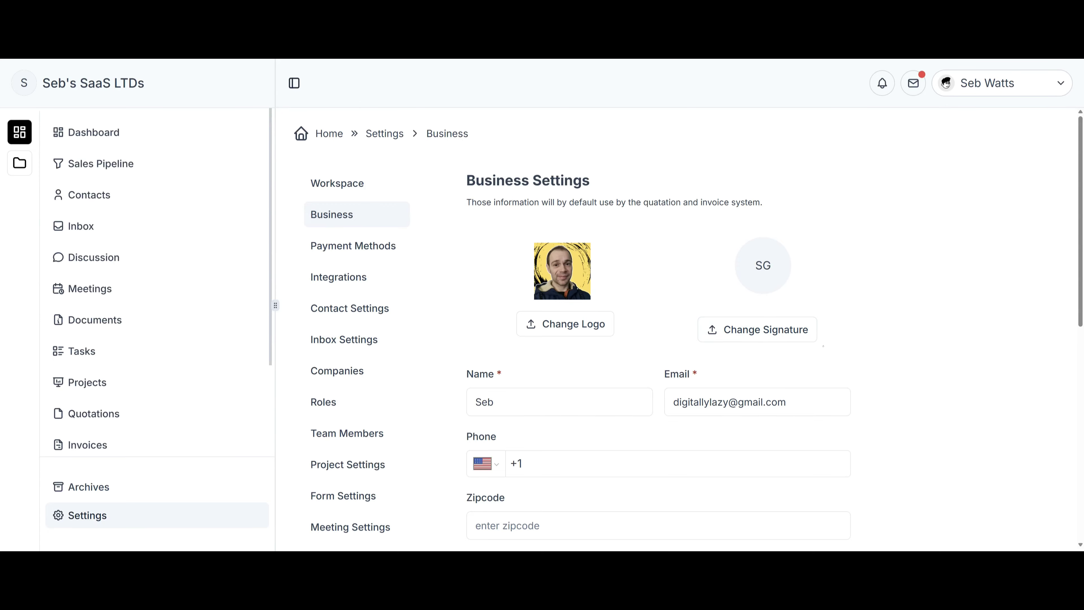
Enter the business phone number with the United Kingdom (+44) country code.
{"action": "scroll", "coordinate": [823, 346], "scroll_direction": "down", "scroll_amount": 4}
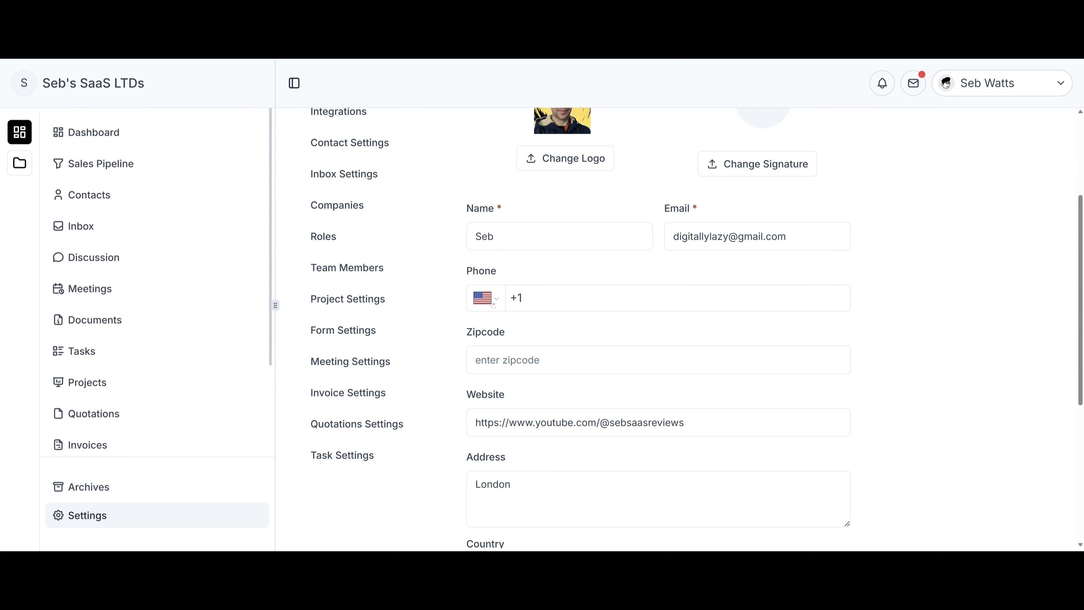
{"action": "left_click", "coordinate": [494, 304]}
{"action": "left_click", "coordinate": [552, 255]}
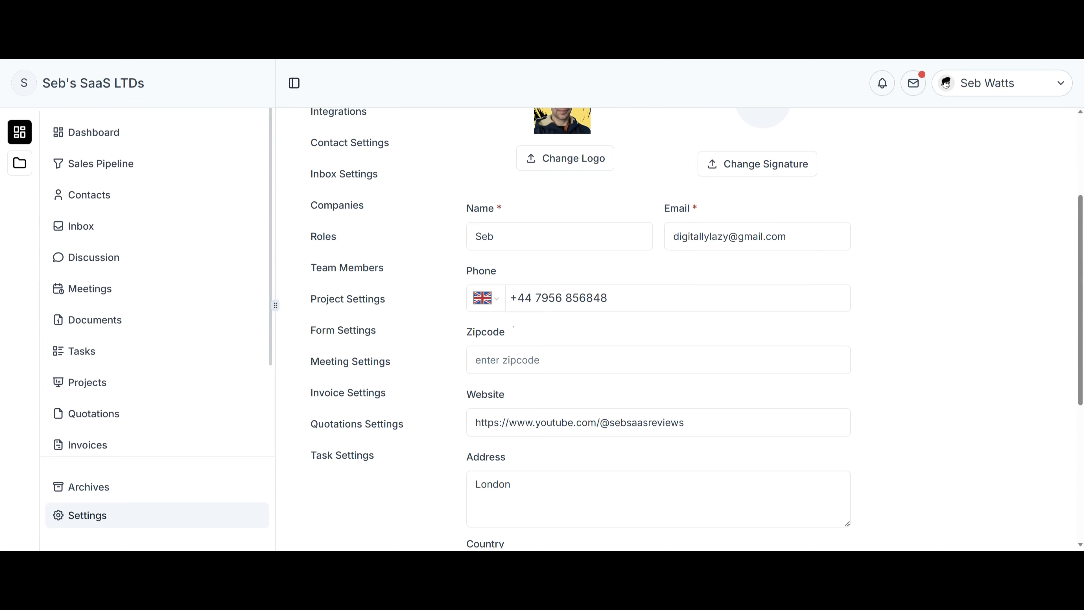
{"action": "left_click", "coordinate": [496, 301]}
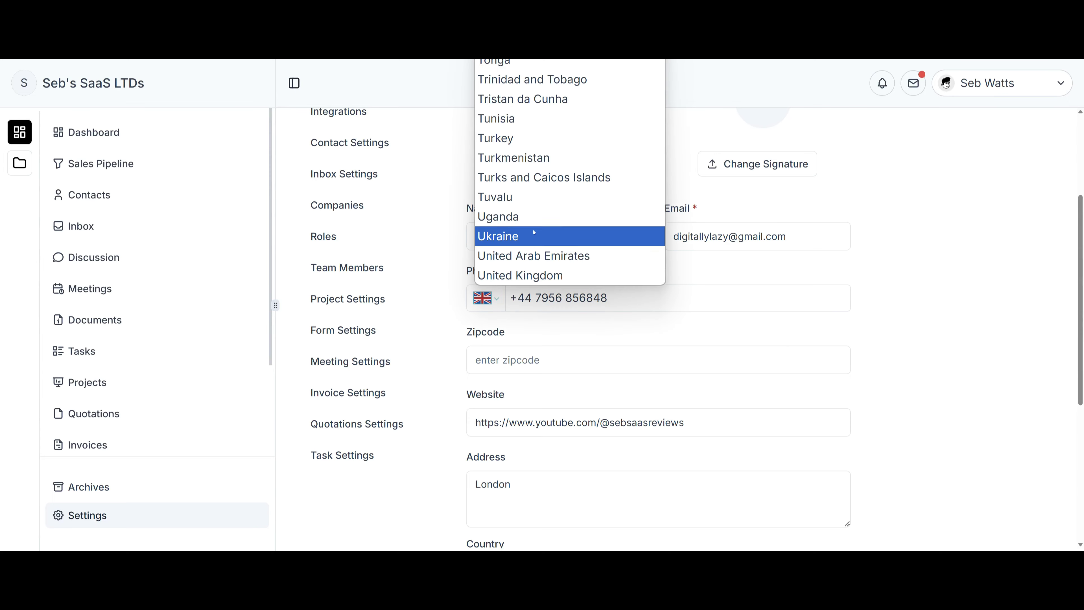
{"action": "left_click", "coordinate": [598, 275]}
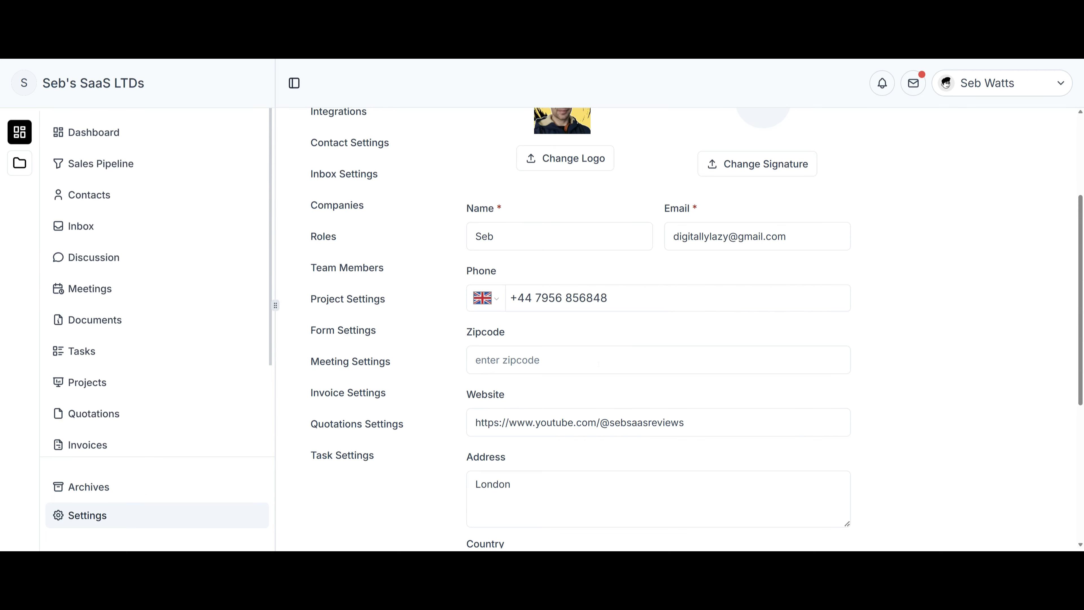
Confirm United Kingdom as the country and browse the currency options.
{"action": "scroll", "coordinate": [525, 304], "scroll_direction": "down", "scroll_amount": 4}
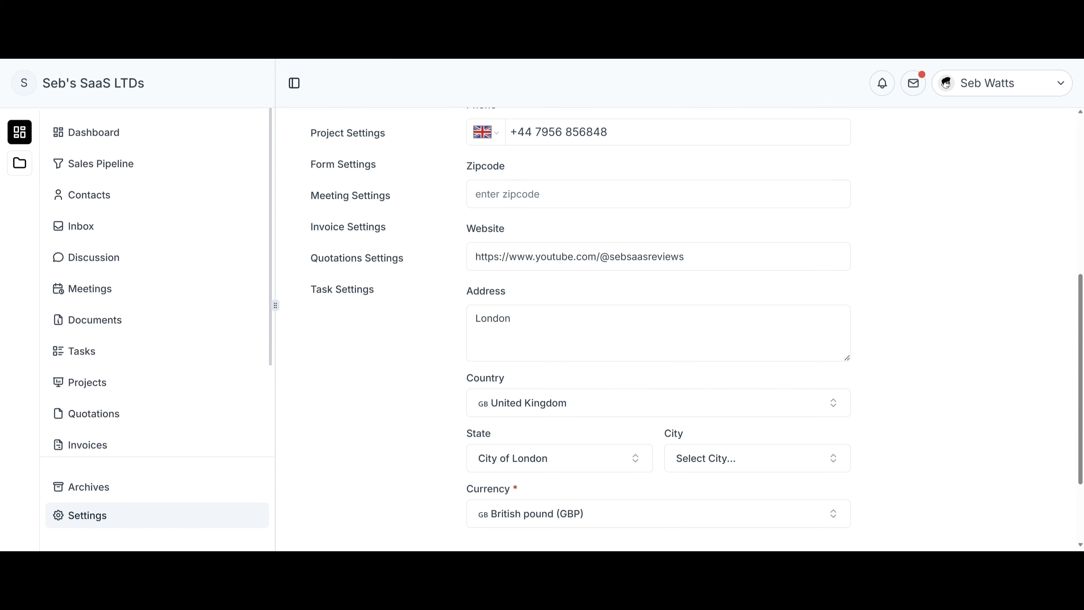
{"action": "scroll", "coordinate": [624, 381], "scroll_direction": "down", "scroll_amount": 3}
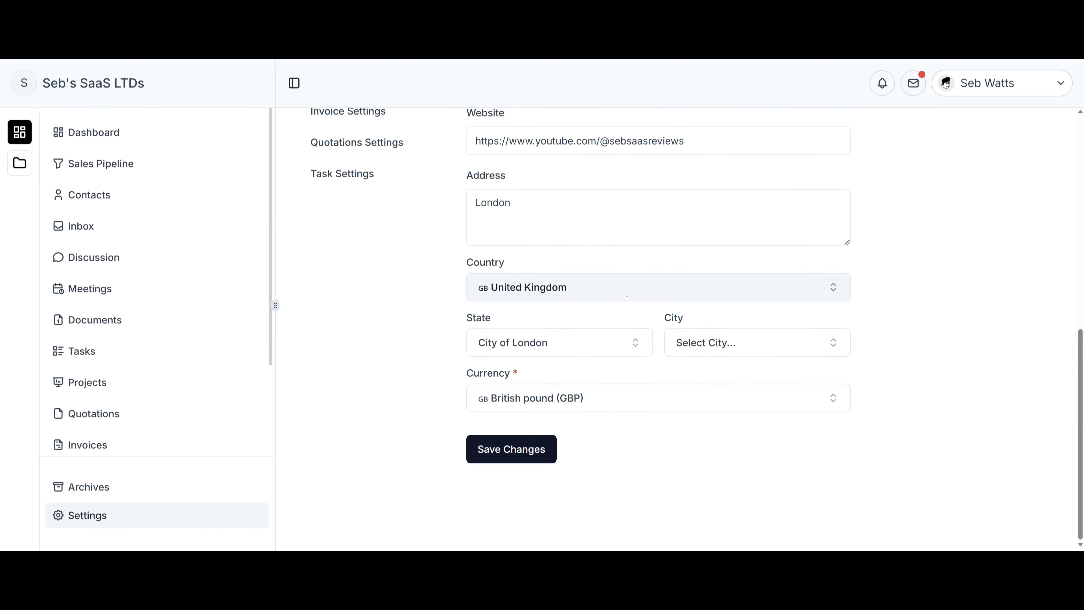
{"action": "left_click", "coordinate": [641, 287]}
{"action": "scroll", "coordinate": [740, 366], "scroll_direction": "down", "scroll_amount": 3}
{"action": "scroll", "coordinate": [739, 365], "scroll_direction": "up", "scroll_amount": 15}
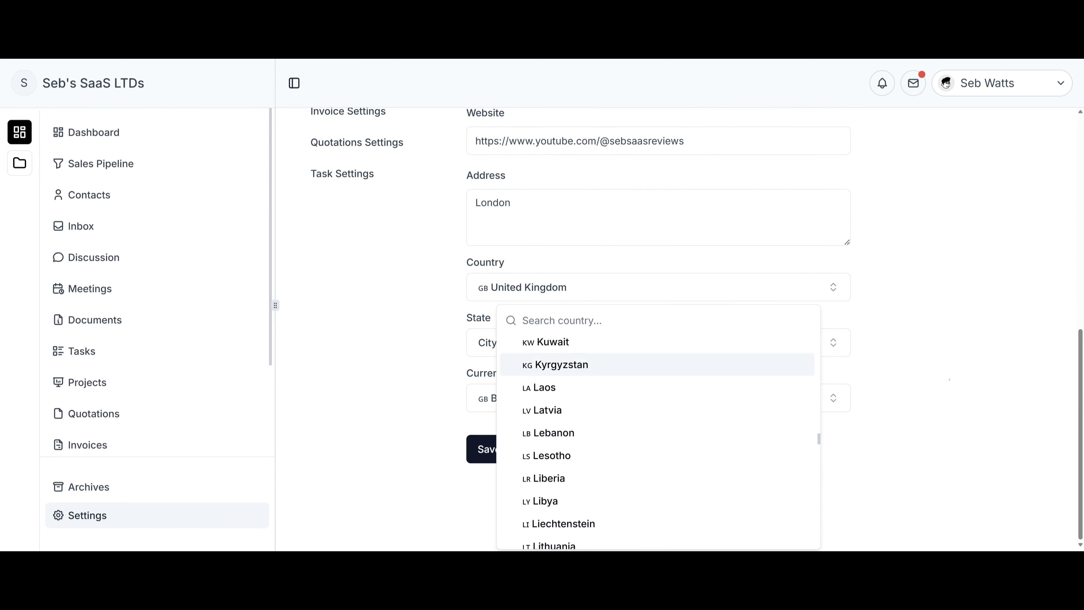
{"action": "key", "text": "Escape"}
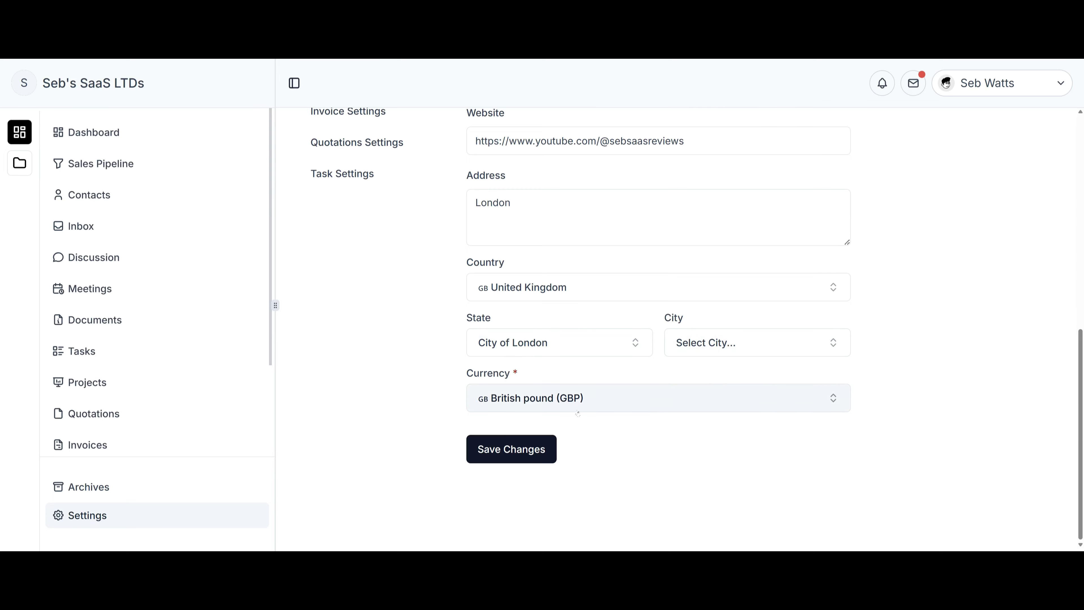
{"action": "left_click", "coordinate": [573, 408]}
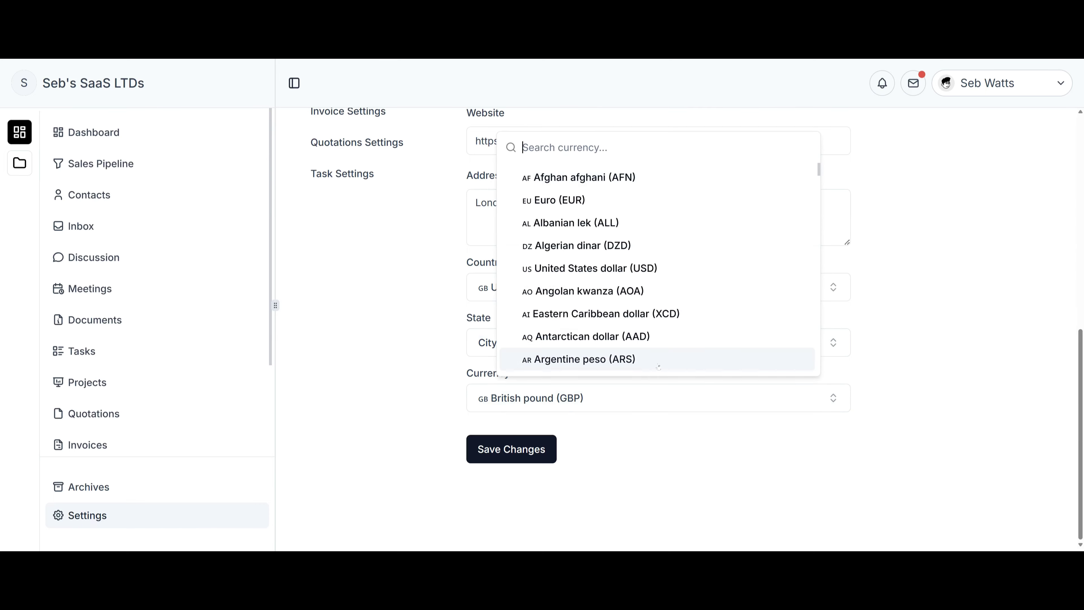
{"action": "scroll", "coordinate": [638, 314], "scroll_direction": "down", "scroll_amount": 4}
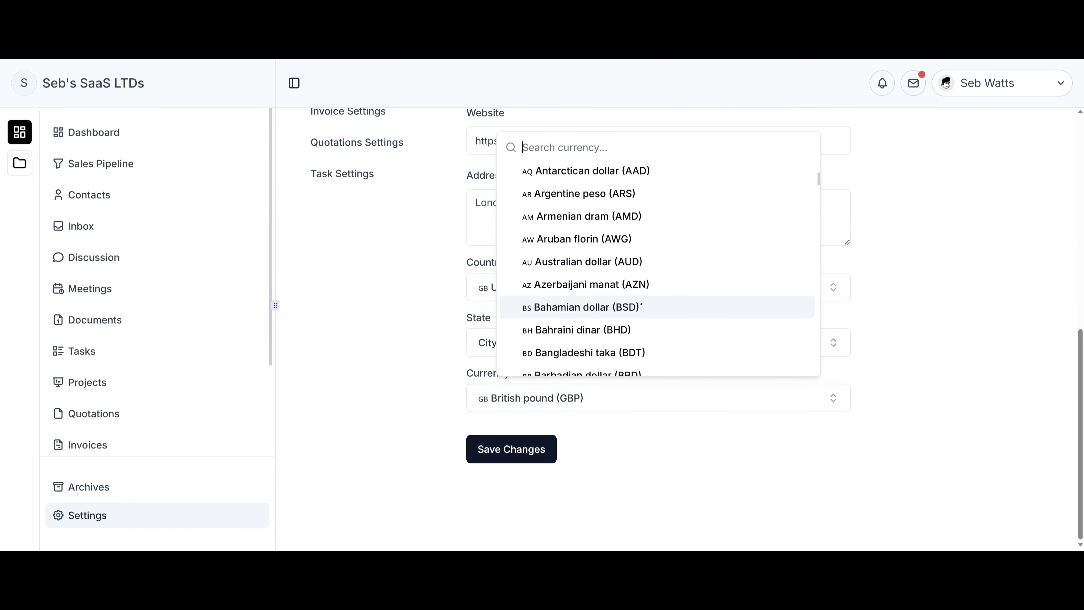
{"action": "scroll", "coordinate": [630, 342], "scroll_direction": "down", "scroll_amount": 10}
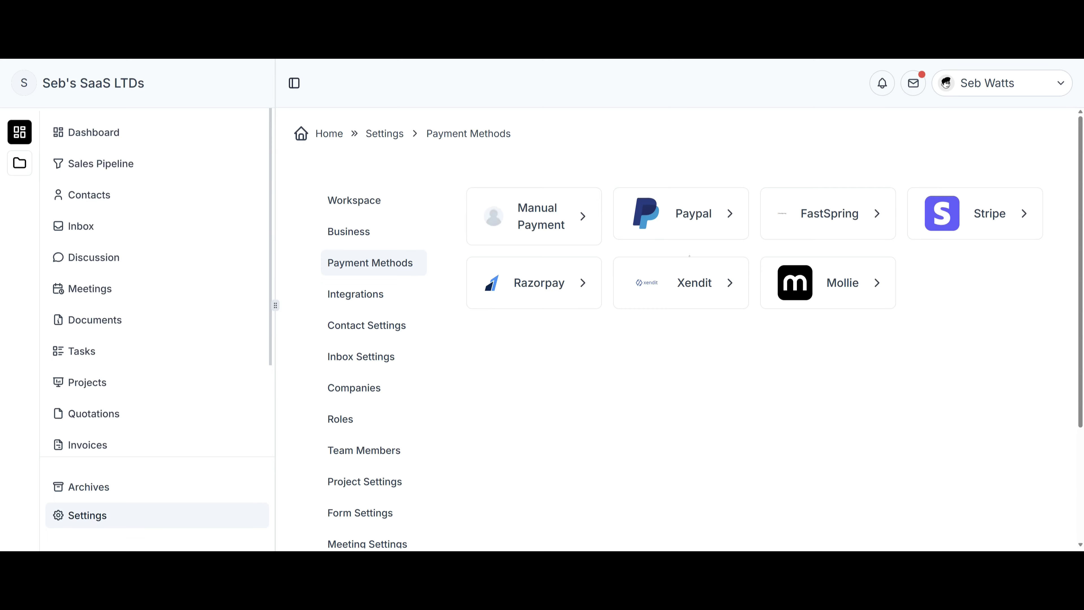
Try the Manual Payment Transaction ID and Require Attachment toggles, then open the PayPal settings.
{"action": "left_click", "coordinate": [568, 226]}
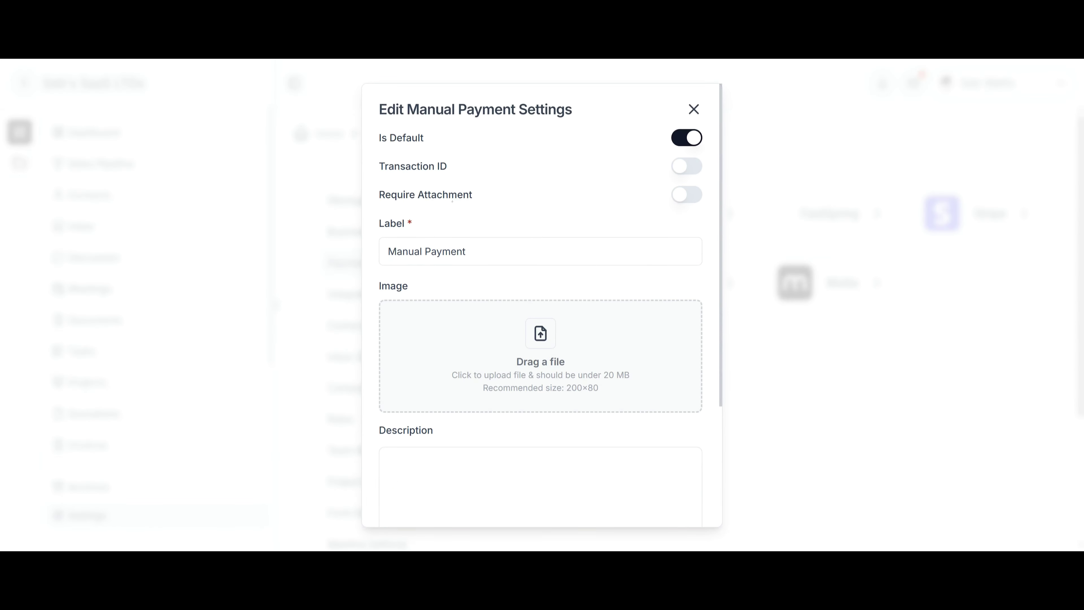
{"action": "left_click", "coordinate": [690, 165]}
{"action": "left_click", "coordinate": [690, 195]}
{"action": "left_click", "coordinate": [690, 195]}
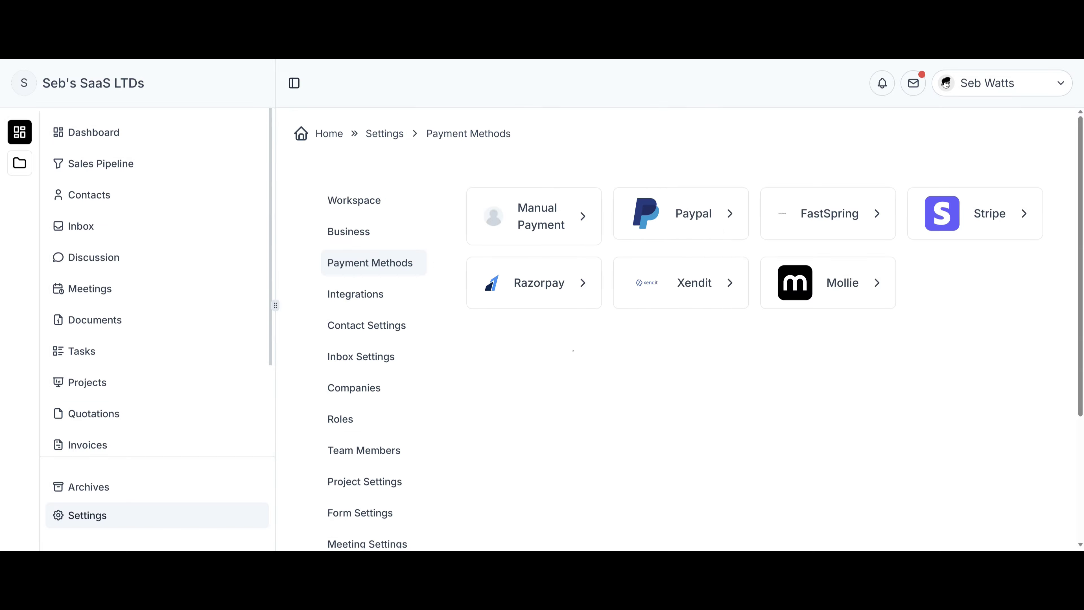
{"action": "left_click", "coordinate": [573, 226]}
{"action": "scroll", "coordinate": [573, 226], "scroll_direction": "down", "scroll_amount": 4}
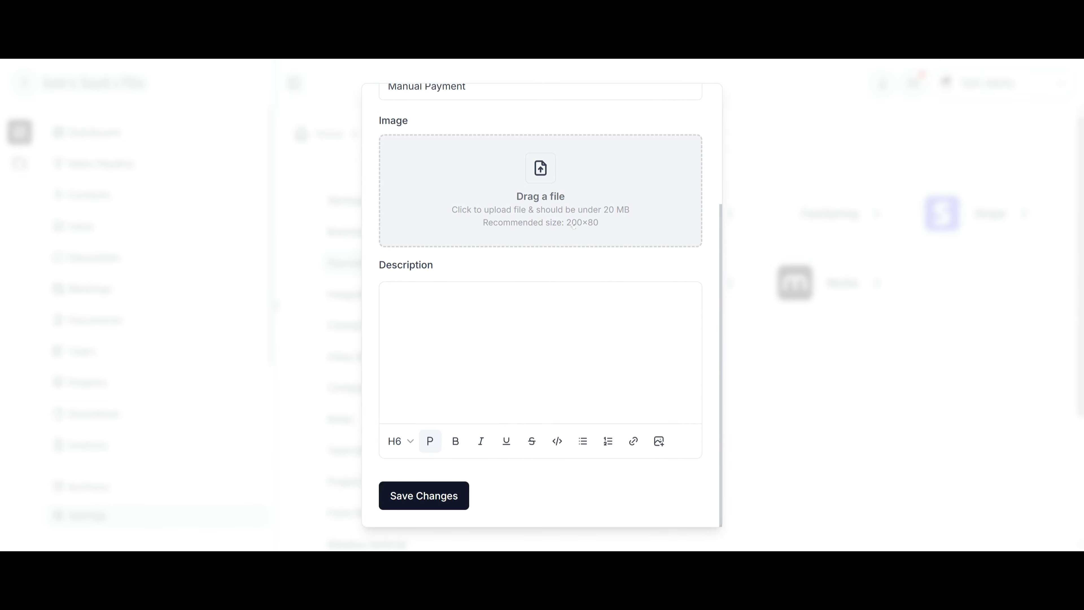
{"action": "scroll", "coordinate": [706, 249], "scroll_direction": "up", "scroll_amount": 4}
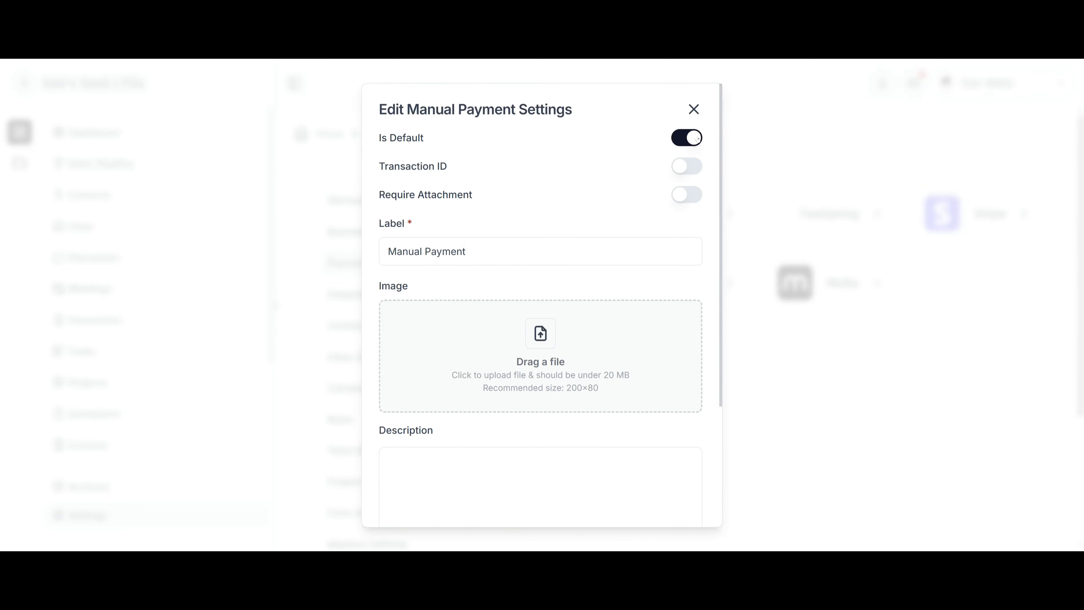
{"action": "left_click", "coordinate": [693, 109]}
{"action": "left_click", "coordinate": [692, 210]}
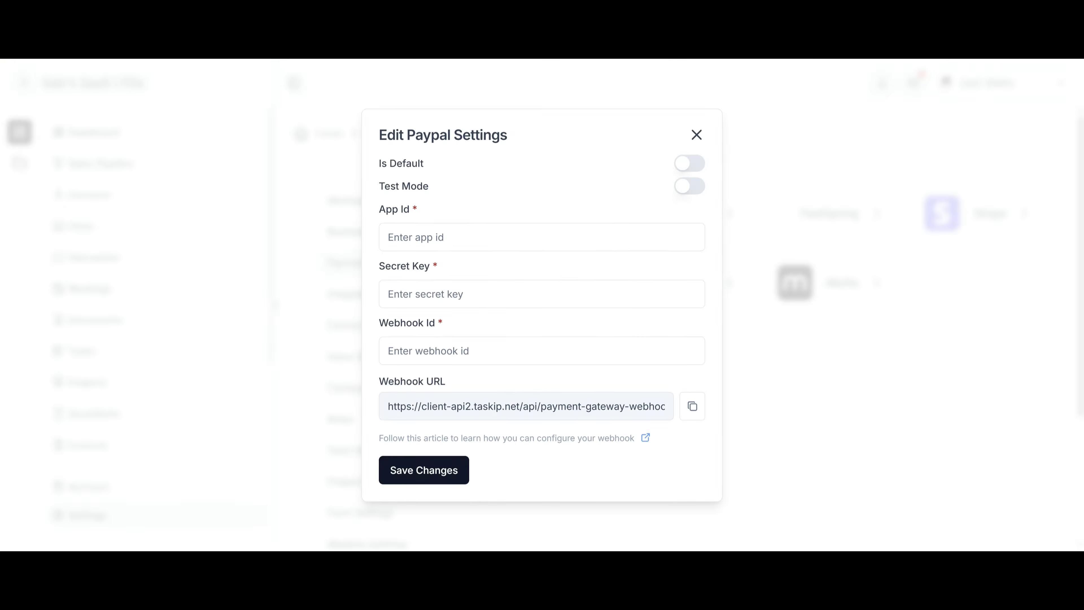
Close the Edit Paypal Settings modal.
{"action": "left_click", "coordinate": [772, 393]}
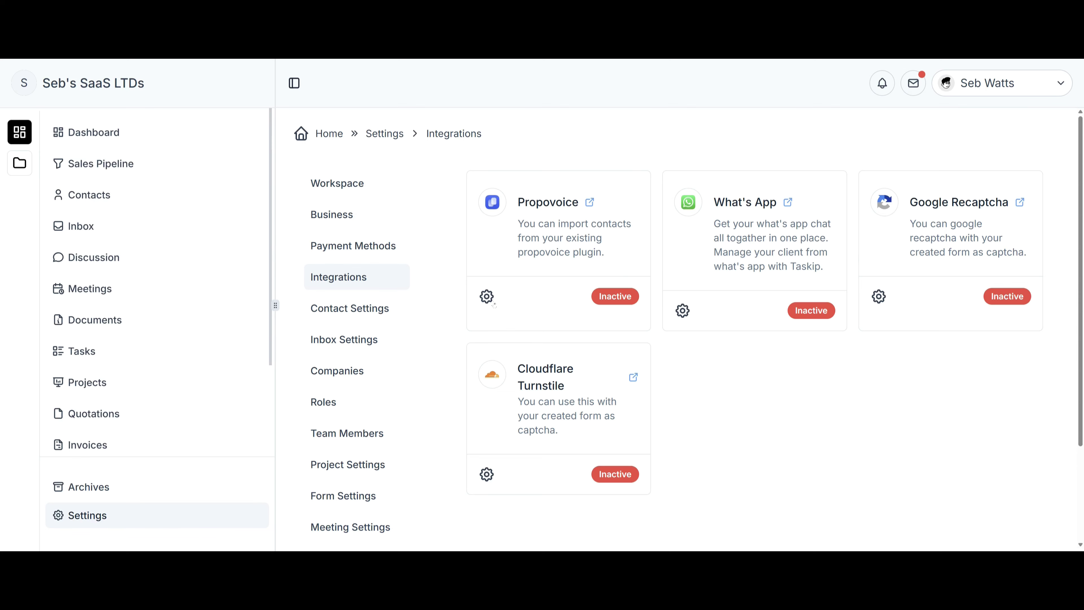
View the What's App integration settings, cancel without saving, and go to Contact Settings.
{"action": "left_click", "coordinate": [682, 310]}
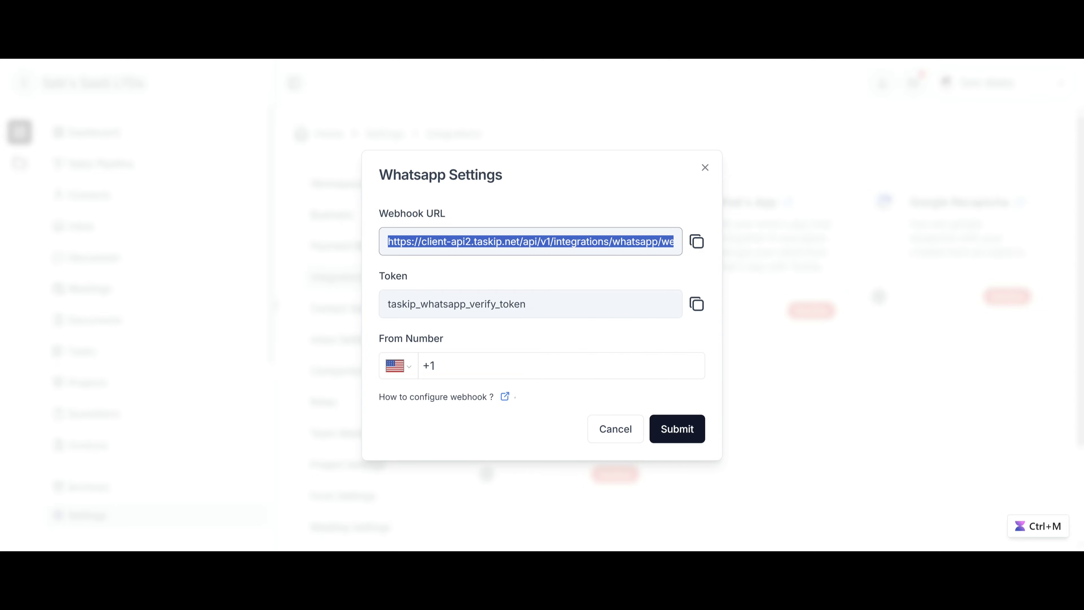
{"action": "left_click", "coordinate": [616, 429]}
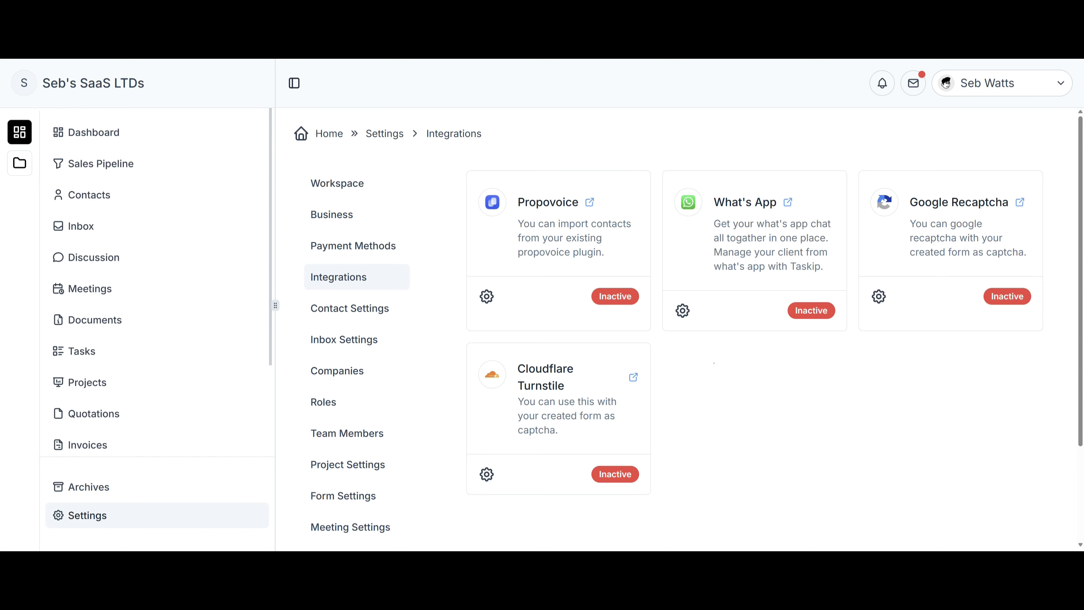
{"action": "left_click", "coordinate": [350, 308]}
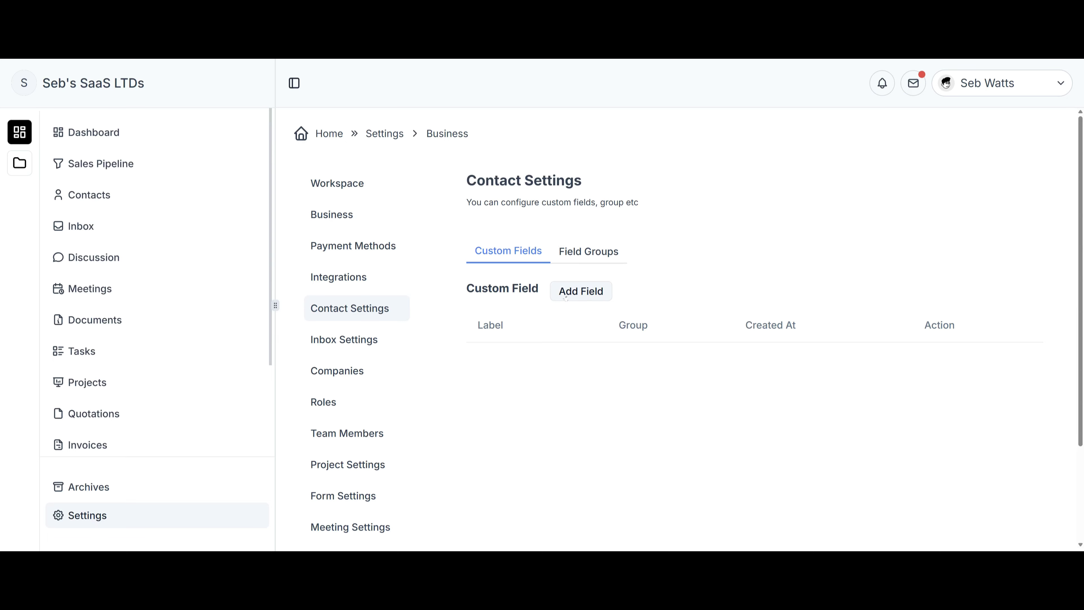
Preview the custom field types in Add Field, then cancel and go to Inbox Settings.
{"action": "left_click", "coordinate": [595, 297]}
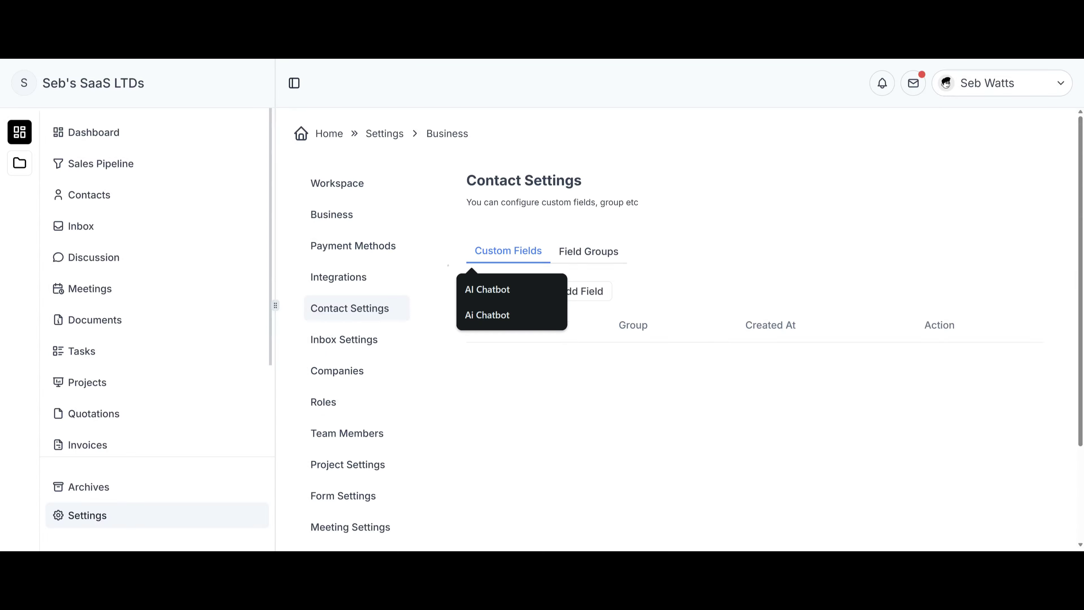
{"action": "left_click", "coordinate": [617, 308]}
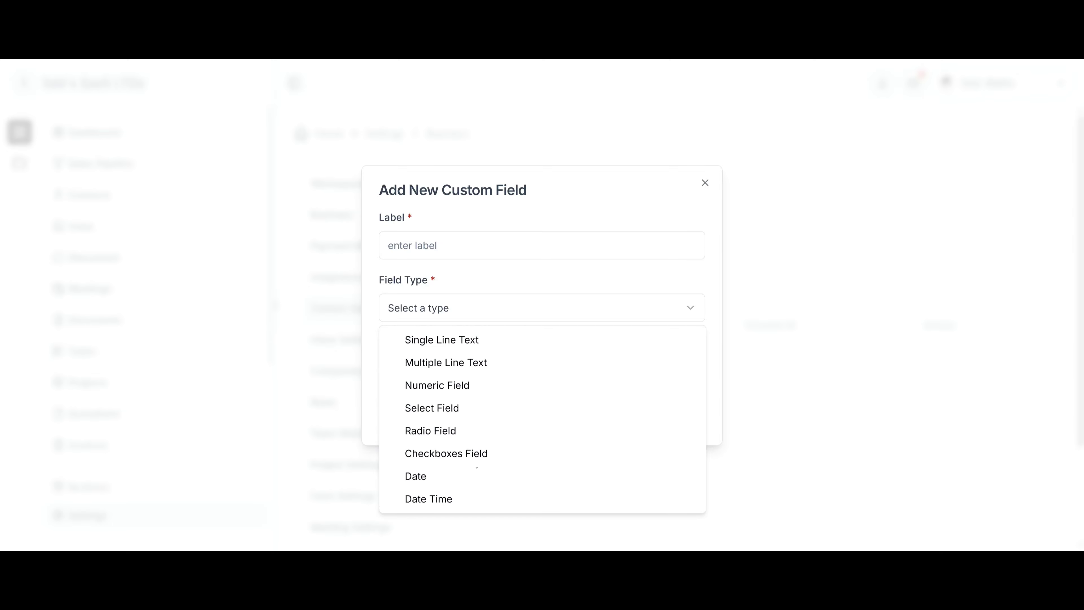
{"action": "left_click", "coordinate": [559, 308]}
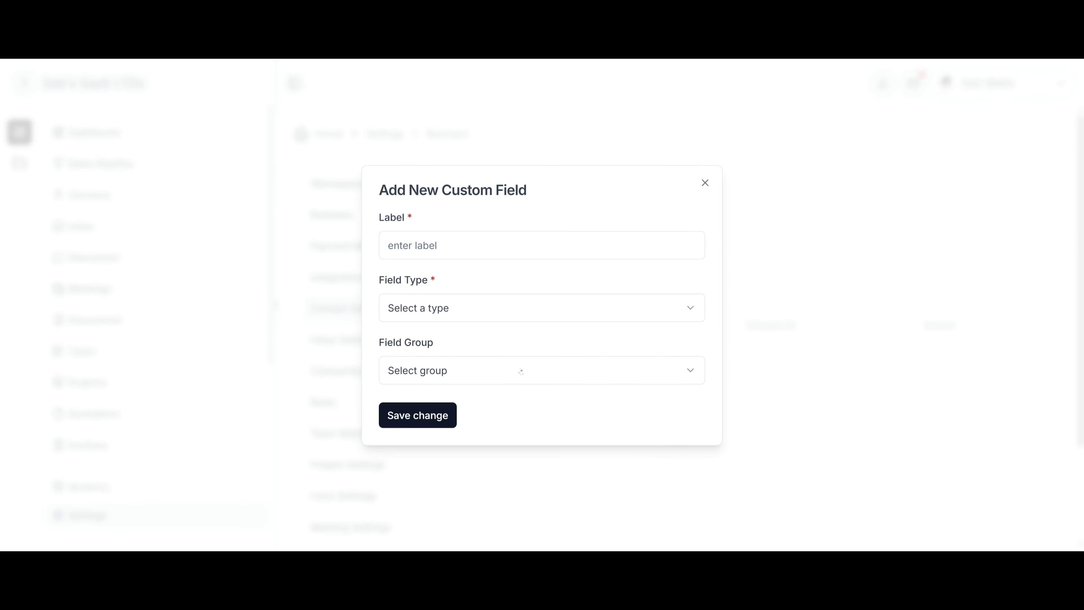
{"action": "left_click", "coordinate": [705, 184]}
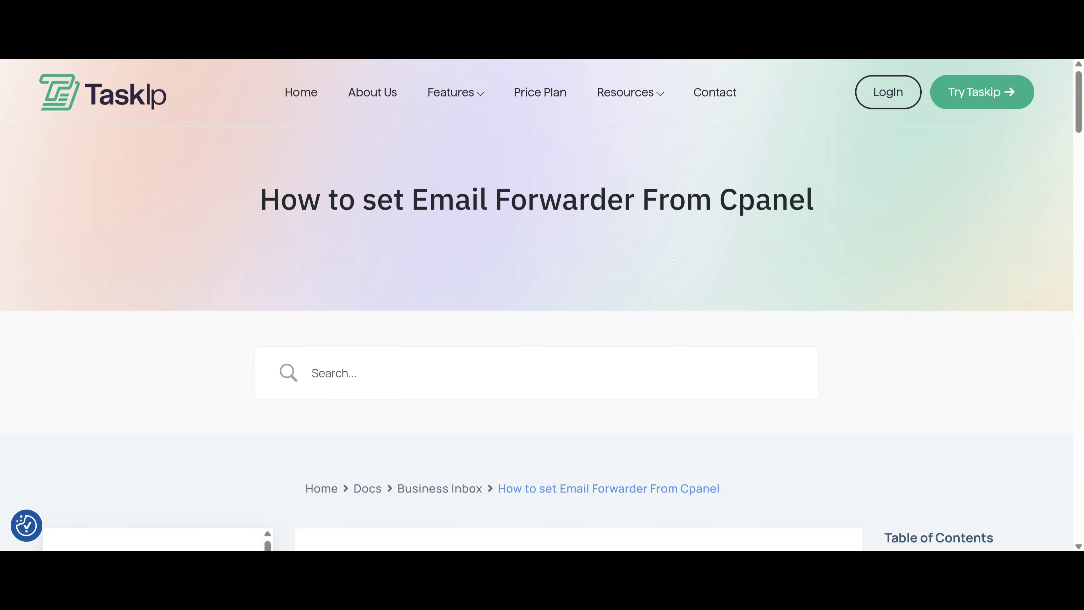
Scroll through the cPanel Email Forwarder guide's steps.
{"action": "scroll", "coordinate": [579, 305], "scroll_direction": "down", "scroll_amount": 10}
{"action": "scroll", "coordinate": [579, 337], "scroll_direction": "down", "scroll_amount": 10}
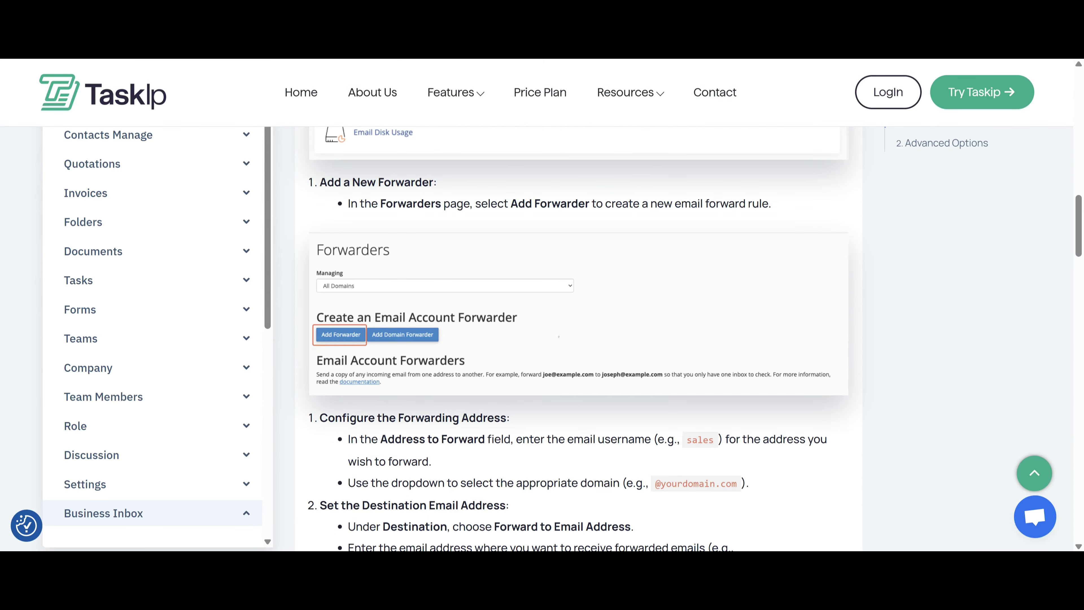
{"action": "scroll", "coordinate": [558, 337], "scroll_direction": "down", "scroll_amount": 8}
{"action": "scroll", "coordinate": [592, 342], "scroll_direction": "down", "scroll_amount": 6}
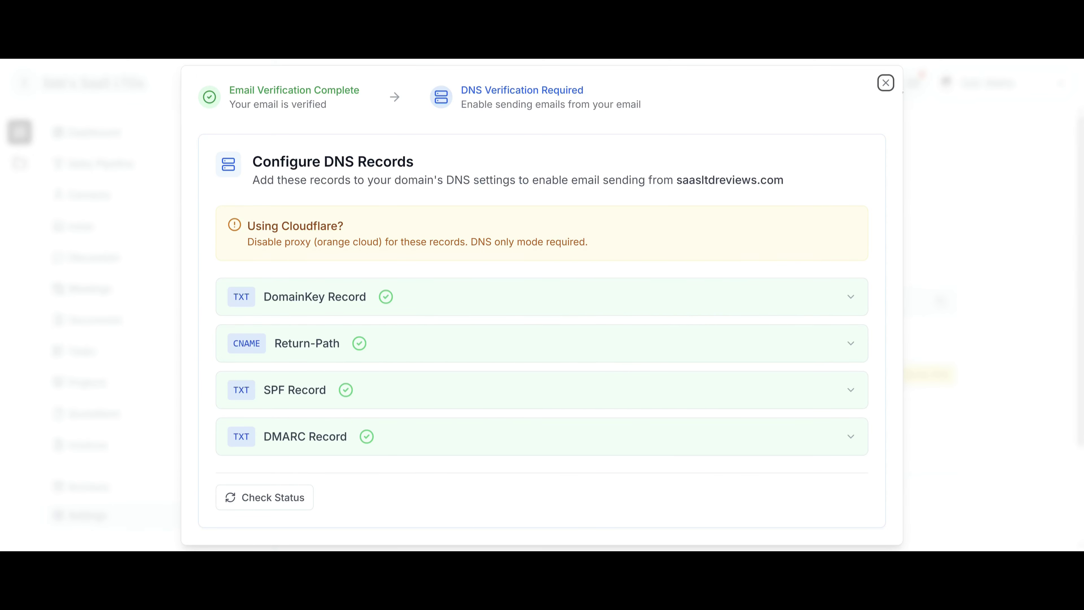
Close the DNS records setup, browse the inbox Tags, and switch to Auto Reply.
{"action": "left_click", "coordinate": [886, 83]}
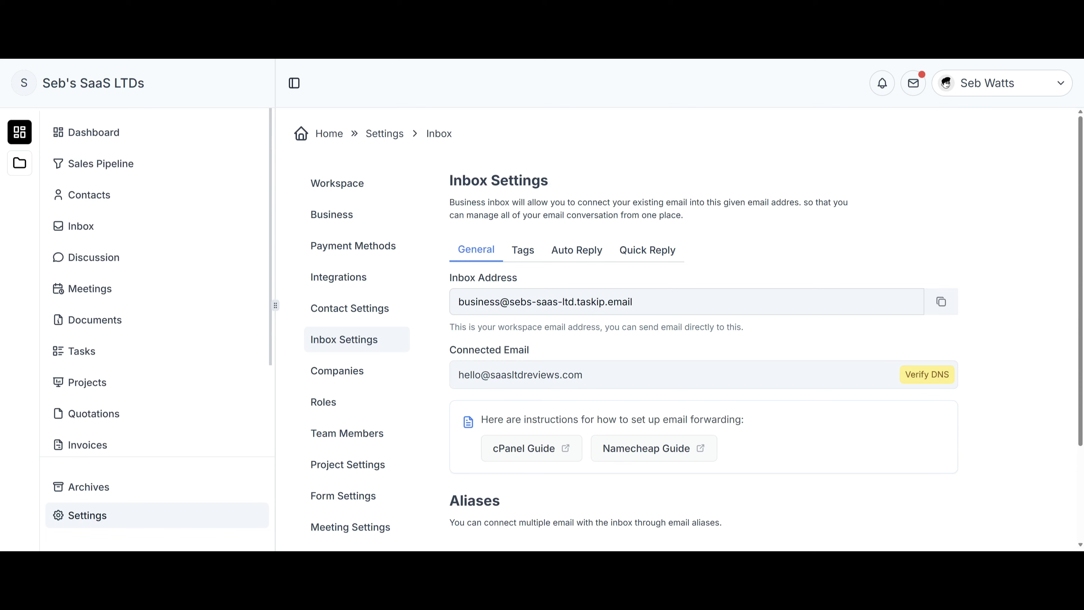
{"action": "left_click", "coordinate": [540, 254]}
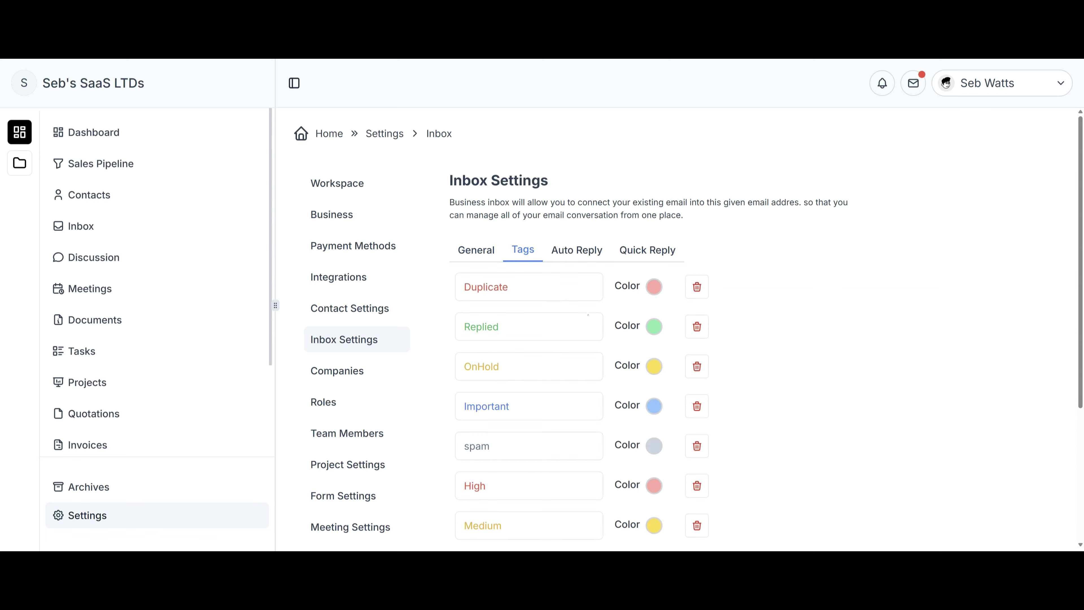
{"action": "scroll", "coordinate": [584, 387], "scroll_direction": "down", "scroll_amount": 4}
{"action": "scroll", "coordinate": [585, 388], "scroll_direction": "up", "scroll_amount": 4}
{"action": "left_click", "coordinate": [576, 250]}
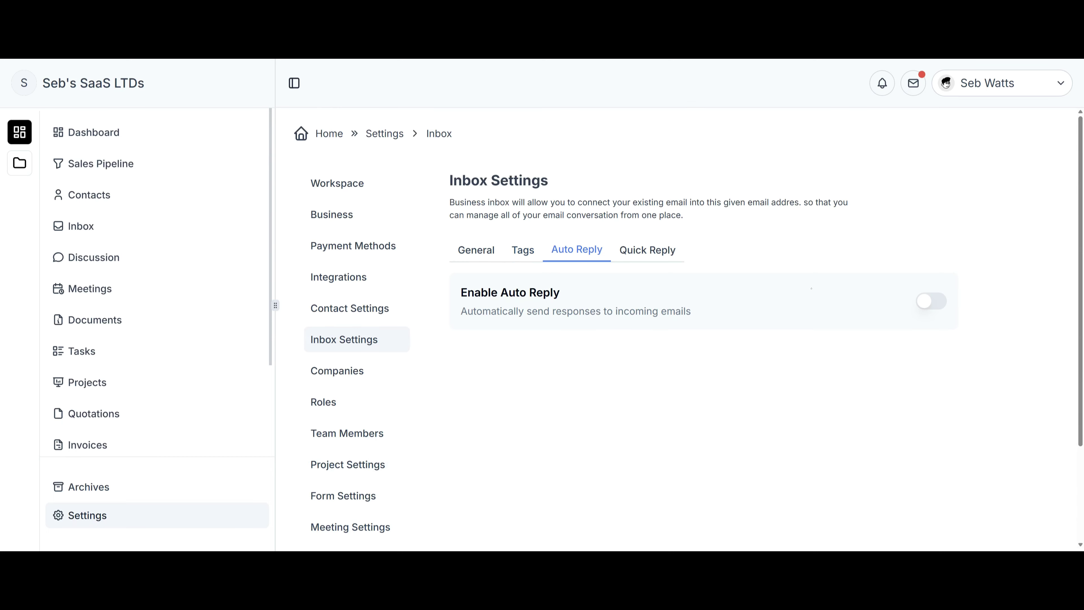
Enable auto reply and insert the Full Name variable into the holiday response message.
{"action": "left_click", "coordinate": [930, 301]}
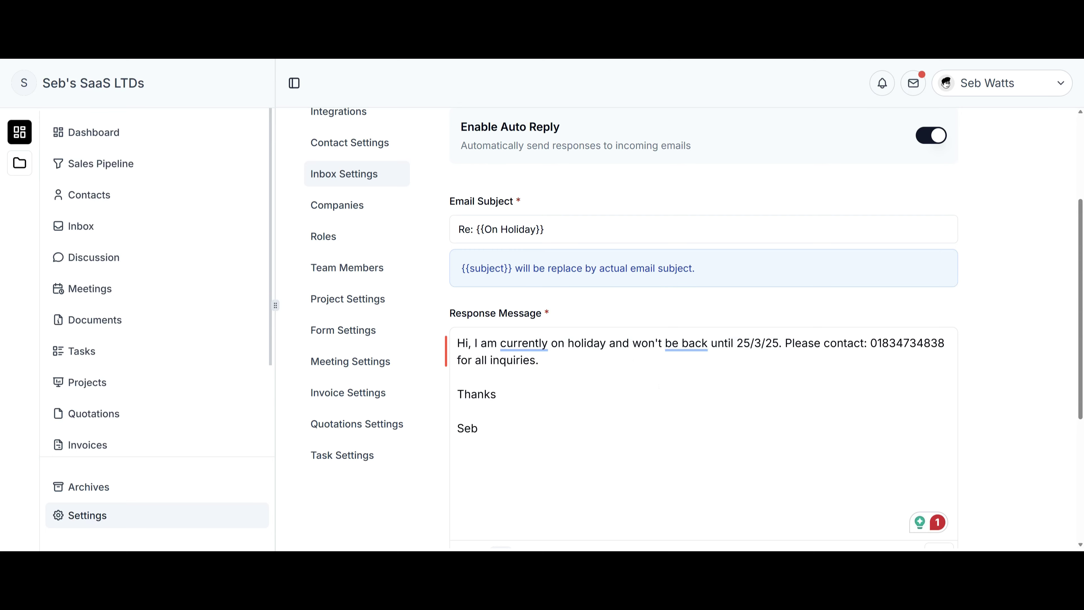
{"action": "scroll", "coordinate": [703, 325], "scroll_direction": "down", "scroll_amount": 4}
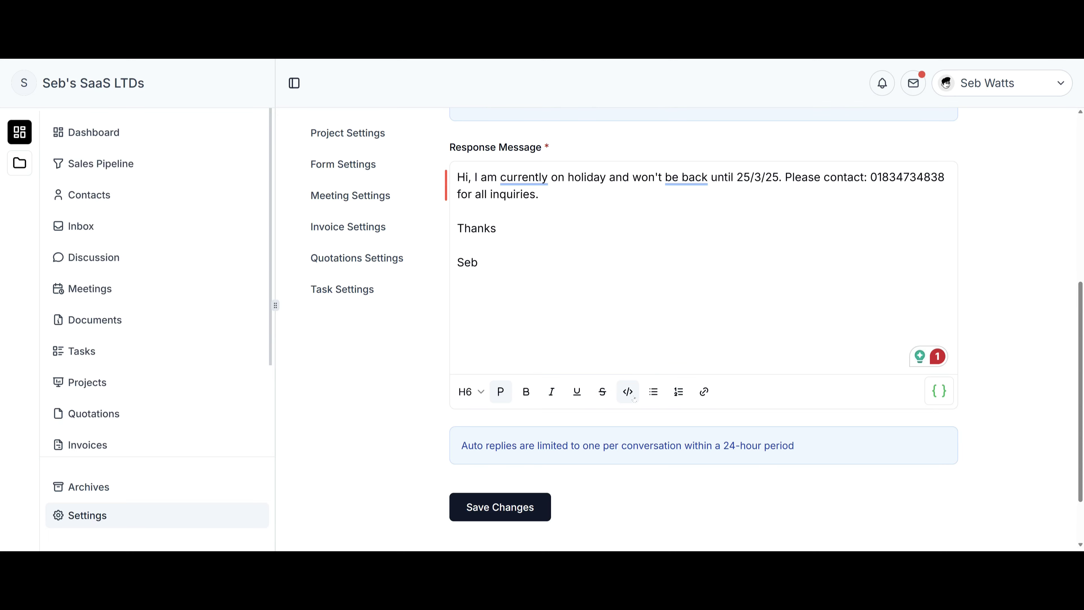
{"action": "left_click", "coordinate": [941, 393]}
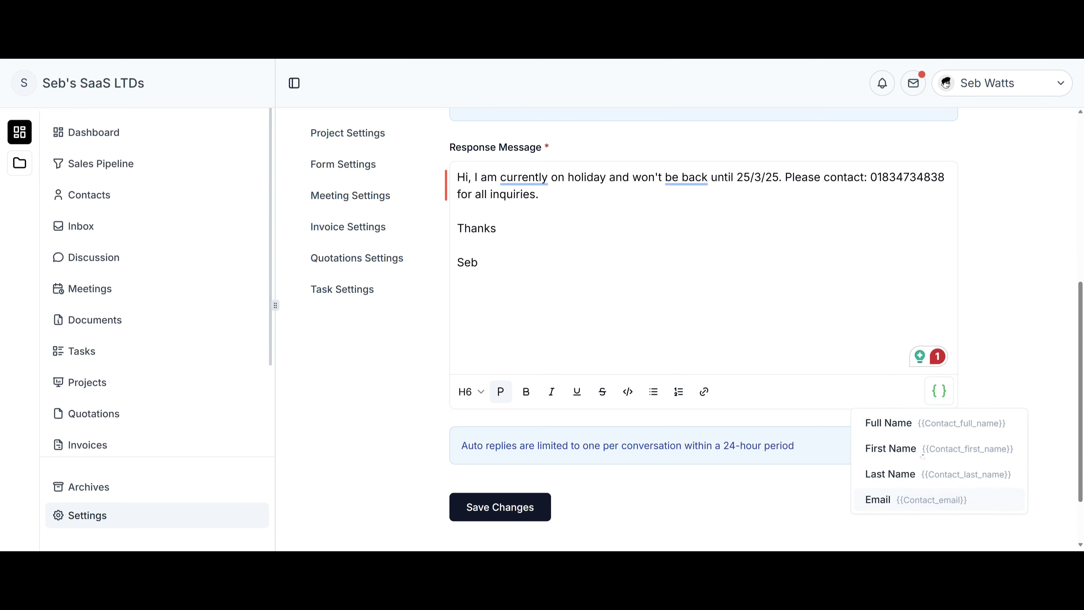
{"action": "left_click", "coordinate": [908, 418]}
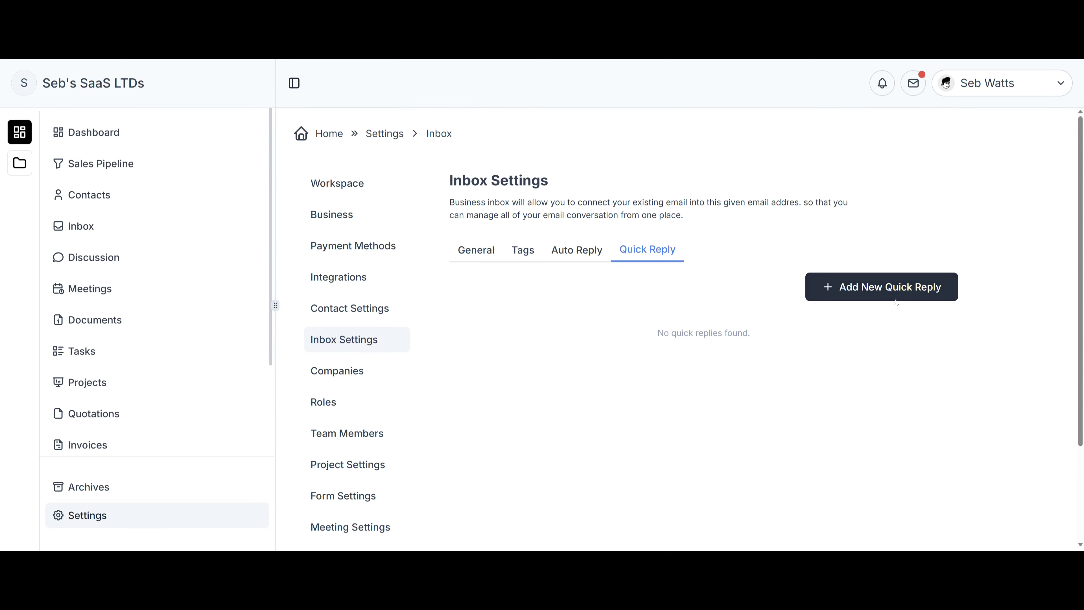
Start a quick reply, then preview the Add Company Size and Industry choices and cancel.
{"action": "left_click", "coordinate": [898, 299]}
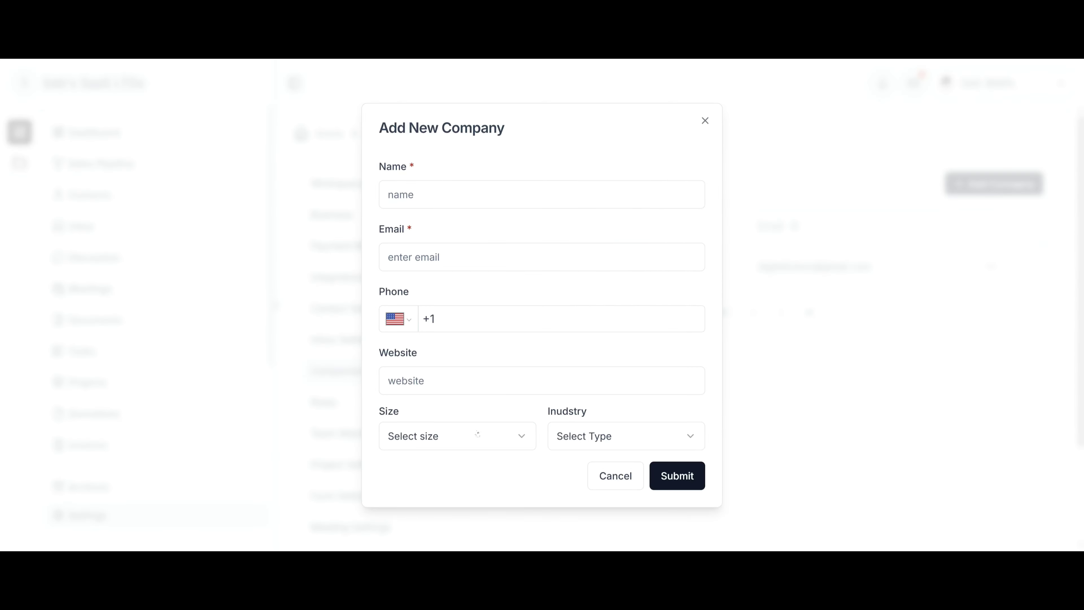
{"action": "left_click", "coordinate": [510, 436]}
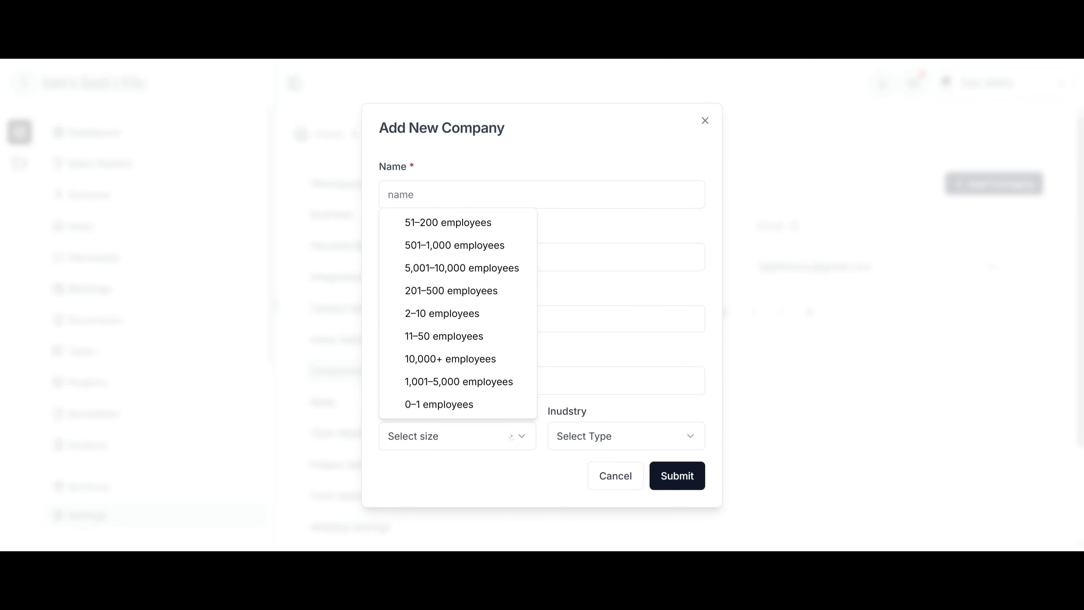
{"action": "left_click", "coordinate": [619, 436]}
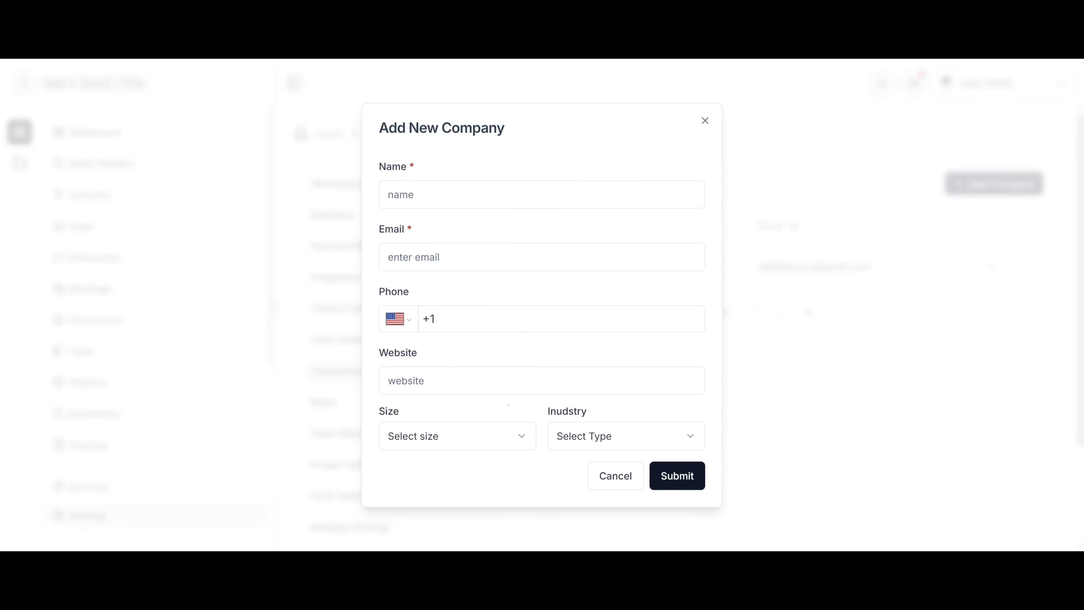
{"action": "left_click", "coordinate": [608, 467]}
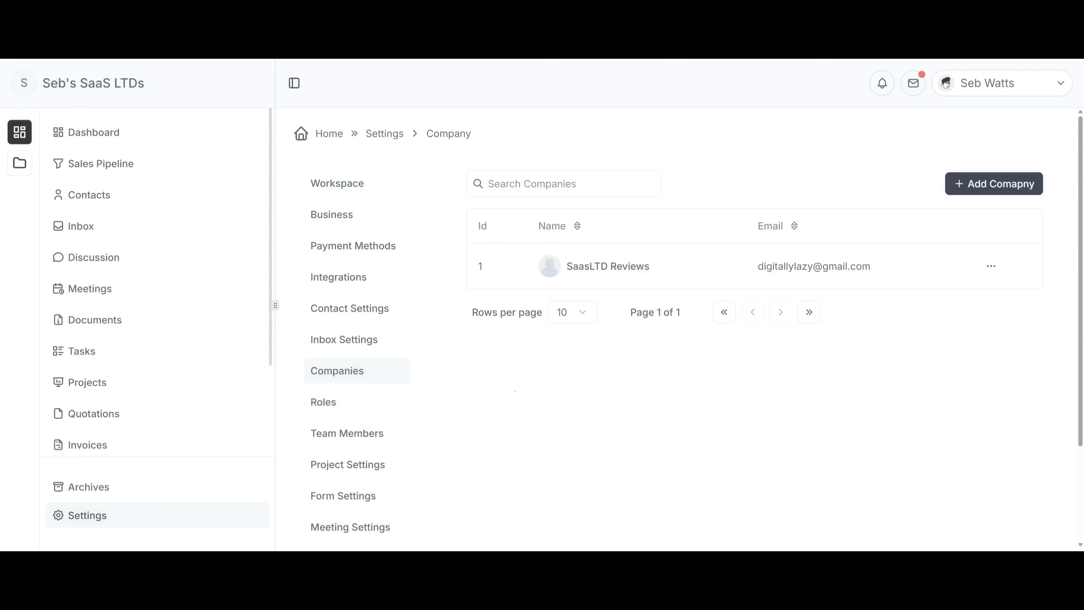
Open Roles and review the Manager role's permissions.
{"action": "left_click", "coordinate": [360, 405]}
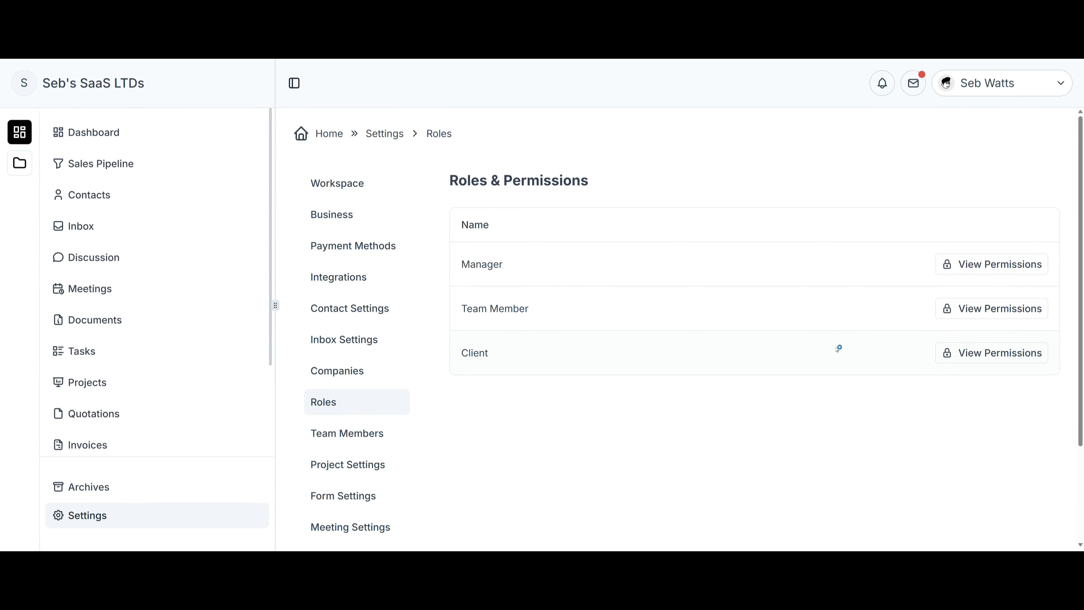
{"action": "left_click", "coordinate": [993, 265]}
{"action": "scroll", "coordinate": [683, 394], "scroll_direction": "down", "scroll_amount": 7}
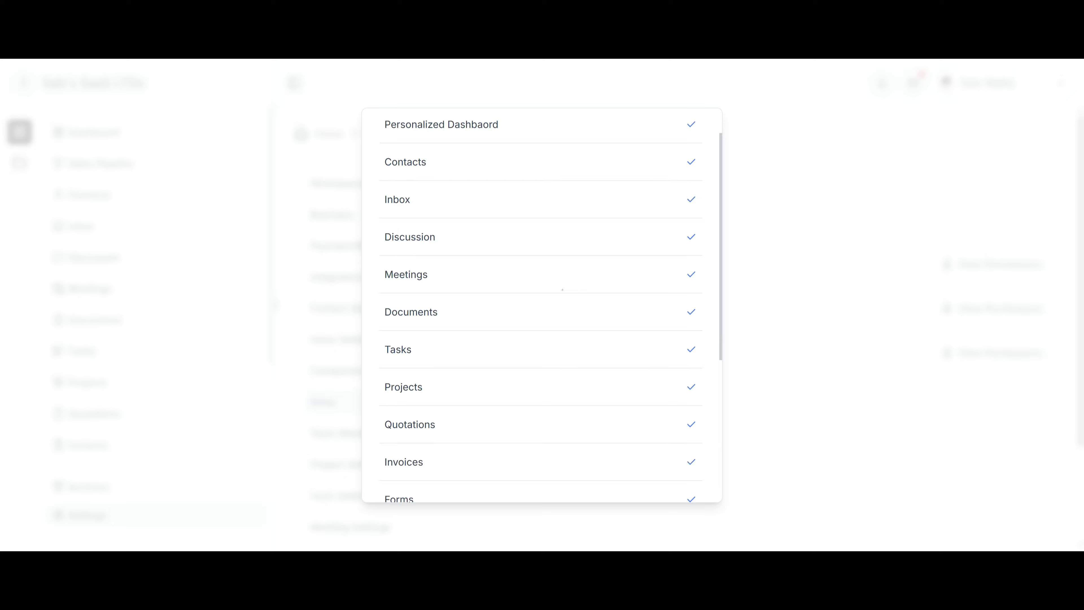
{"action": "scroll", "coordinate": [694, 376], "scroll_direction": "up", "scroll_amount": 7}
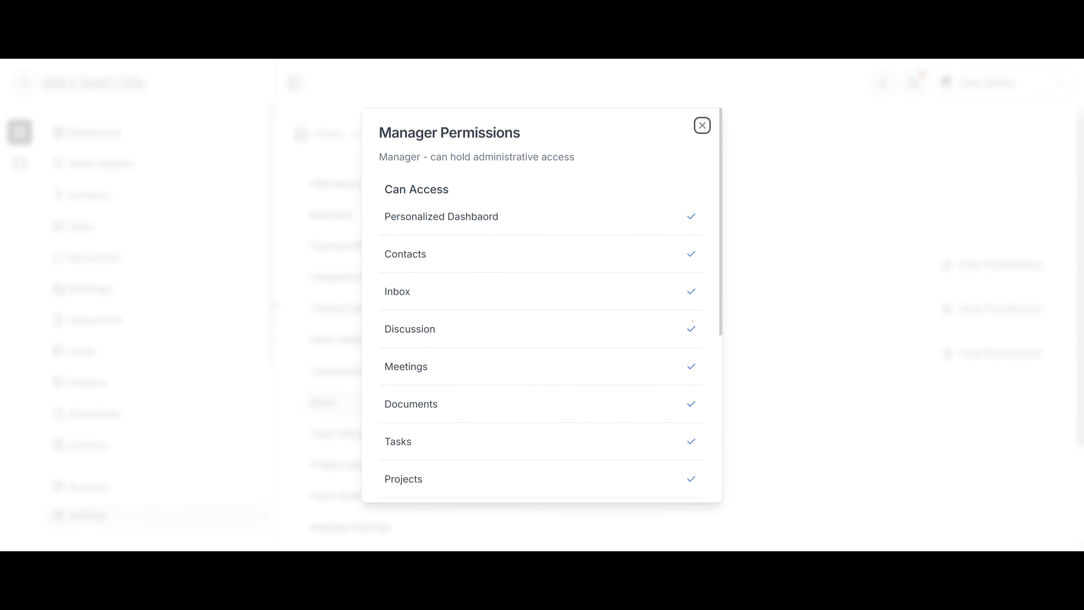
{"action": "left_click", "coordinate": [702, 125]}
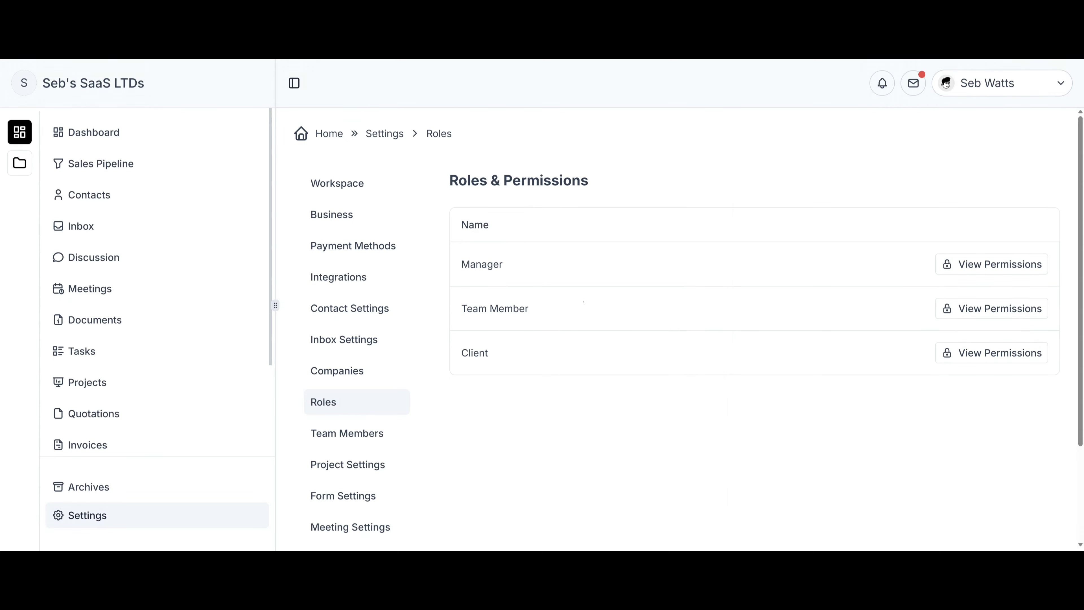
Review the Team Member and Client role permissions.
{"action": "left_click", "coordinate": [984, 309]}
{"action": "scroll", "coordinate": [681, 315], "scroll_direction": "up", "scroll_amount": 6}
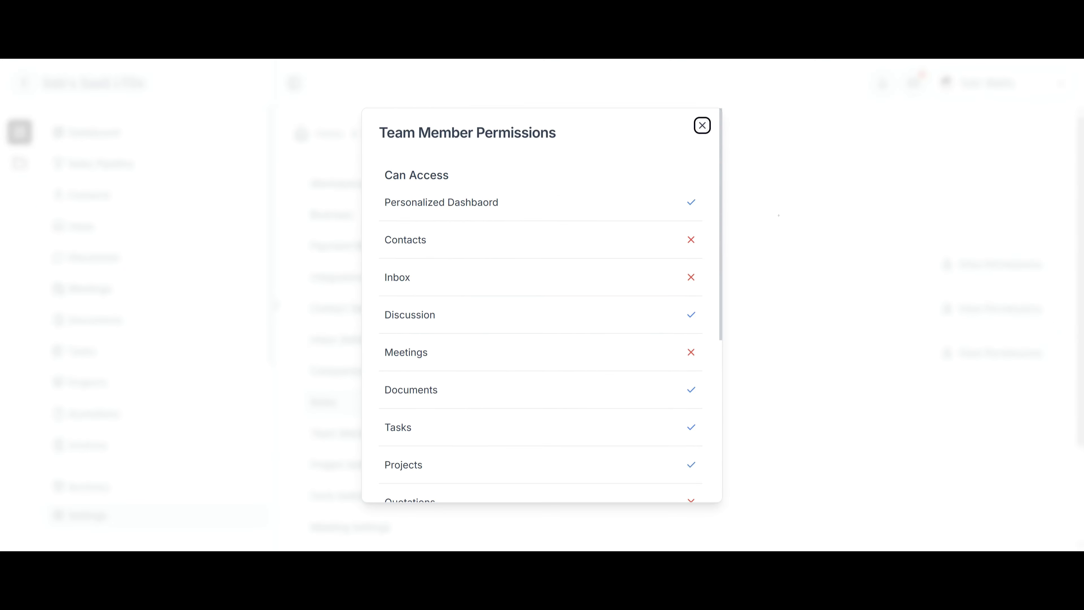
{"action": "left_click", "coordinate": [702, 124]}
{"action": "left_click", "coordinate": [937, 351]}
{"action": "scroll", "coordinate": [700, 326], "scroll_direction": "down", "scroll_amount": 5}
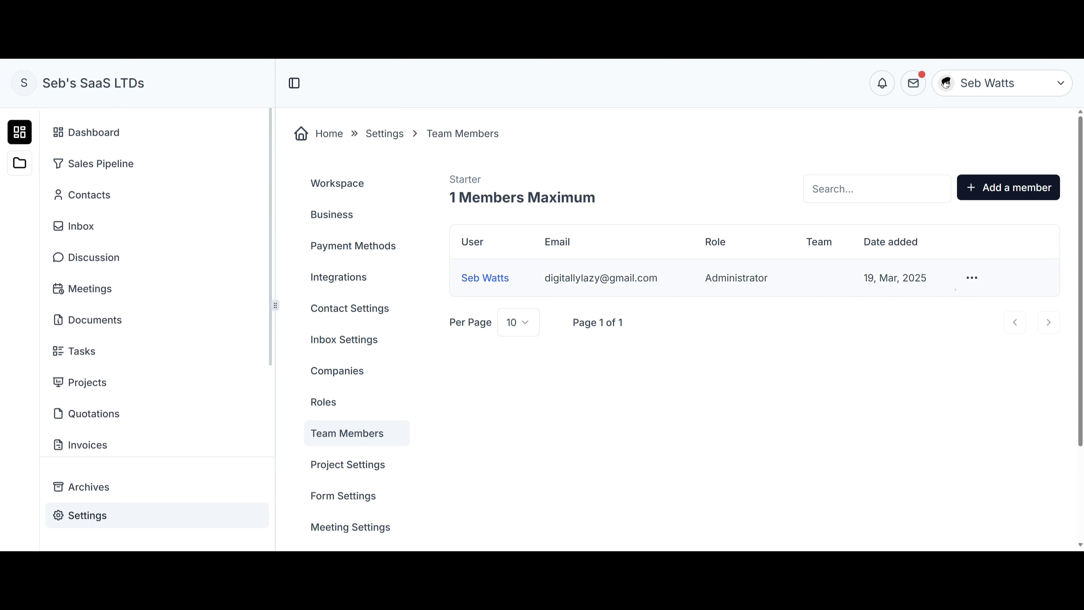
Start a new team member with the Member role, assigned to Team A.
{"action": "left_click", "coordinate": [973, 280]}
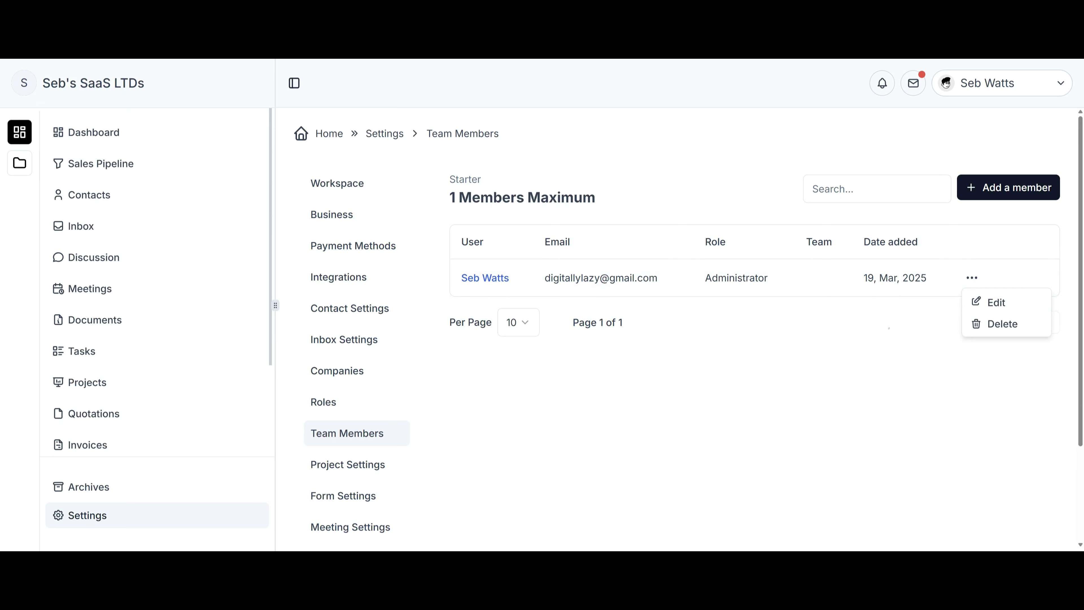
{"action": "left_click", "coordinate": [975, 196]}
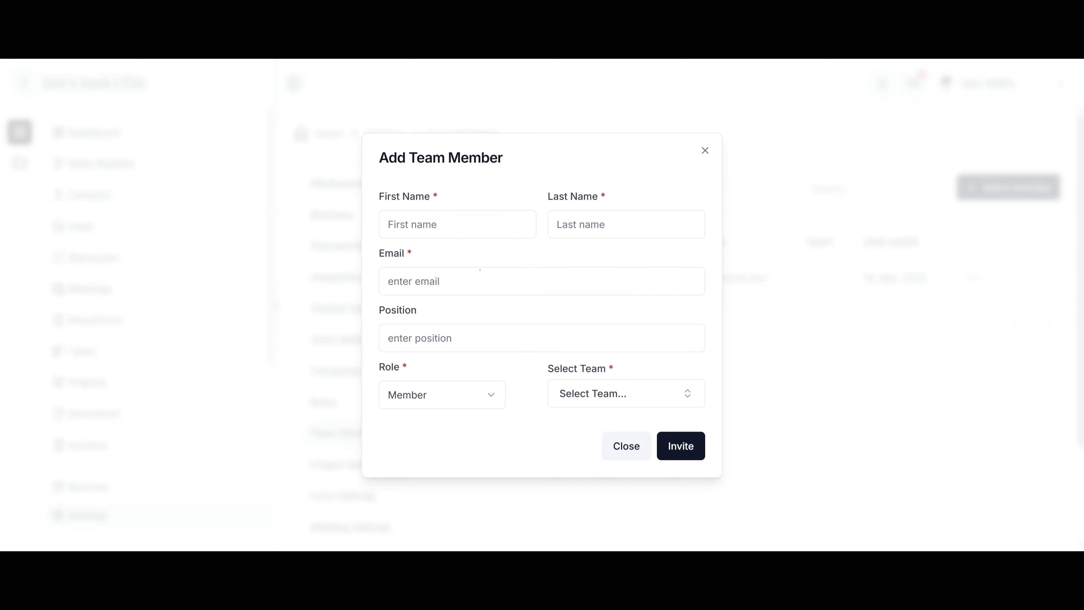
{"action": "left_click", "coordinate": [459, 405]}
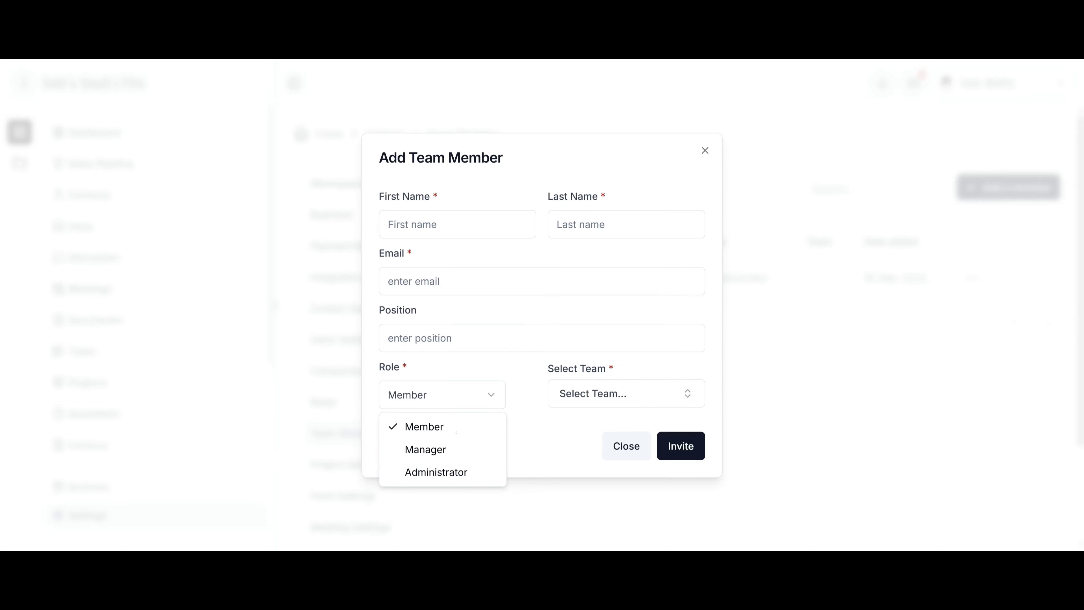
{"action": "left_click", "coordinate": [440, 427]}
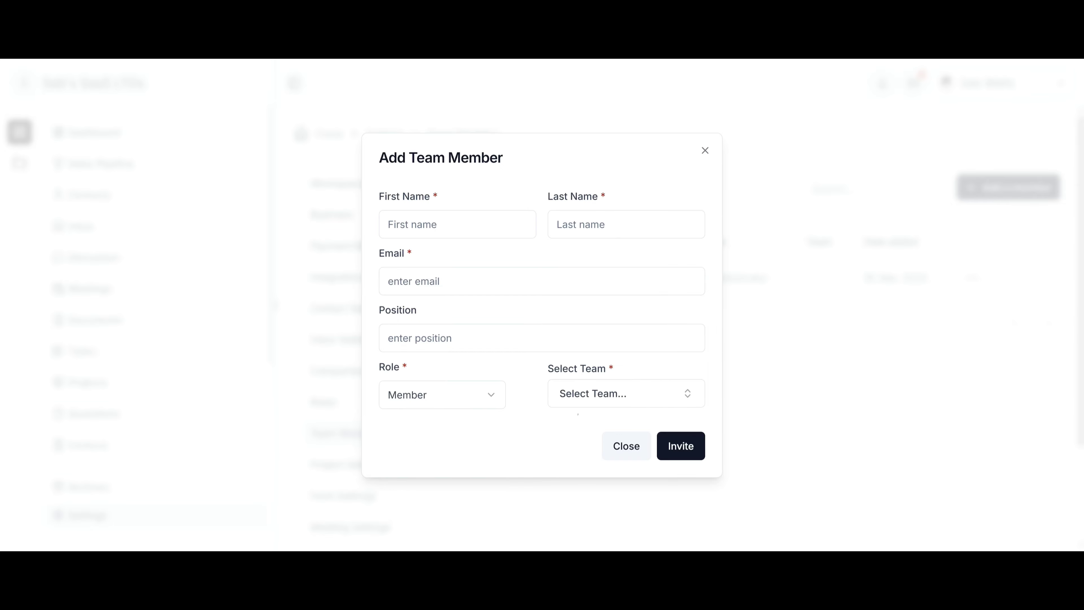
{"action": "left_click", "coordinate": [626, 393]}
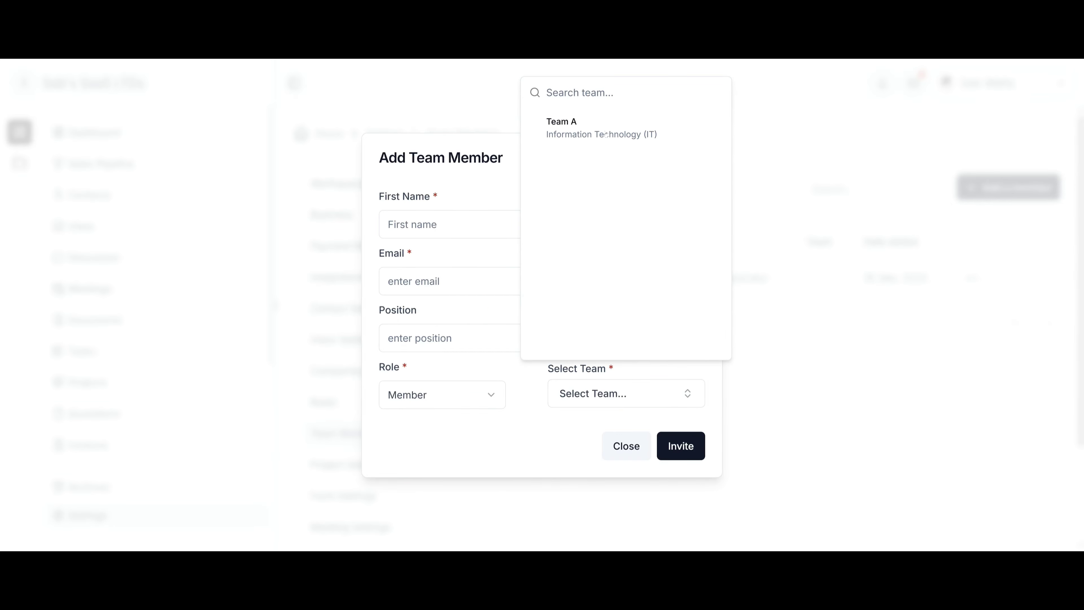
{"action": "left_click", "coordinate": [606, 134]}
Autofill the new Team Leader's name, email and position and send the invite.
{"action": "left_click", "coordinate": [487, 225]}
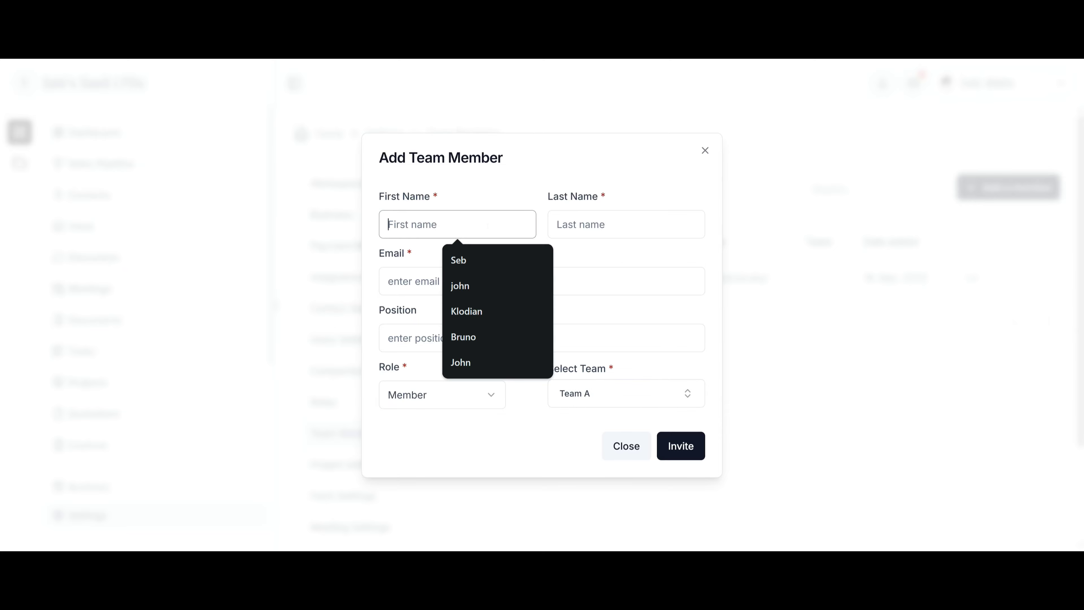
{"action": "left_click", "coordinate": [460, 286]}
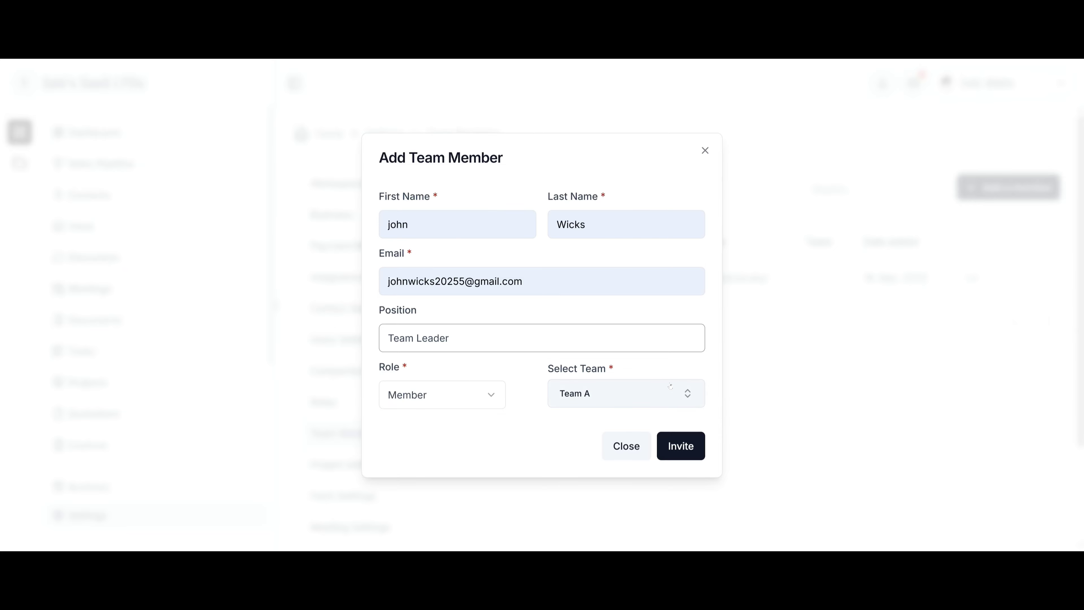
{"action": "left_click", "coordinate": [680, 446]}
{"action": "left_click", "coordinate": [682, 446]}
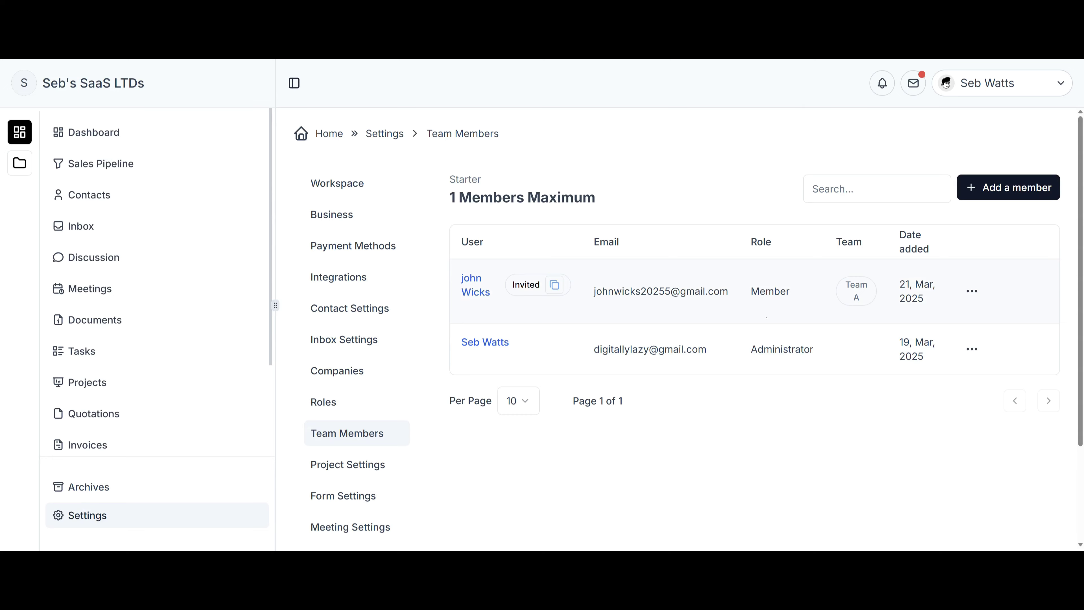
Add a project category named 'Project one' in Project Settings.
{"action": "scroll", "coordinate": [354, 405], "scroll_direction": "down", "scroll_amount": 3}
{"action": "left_click", "coordinate": [348, 339]}
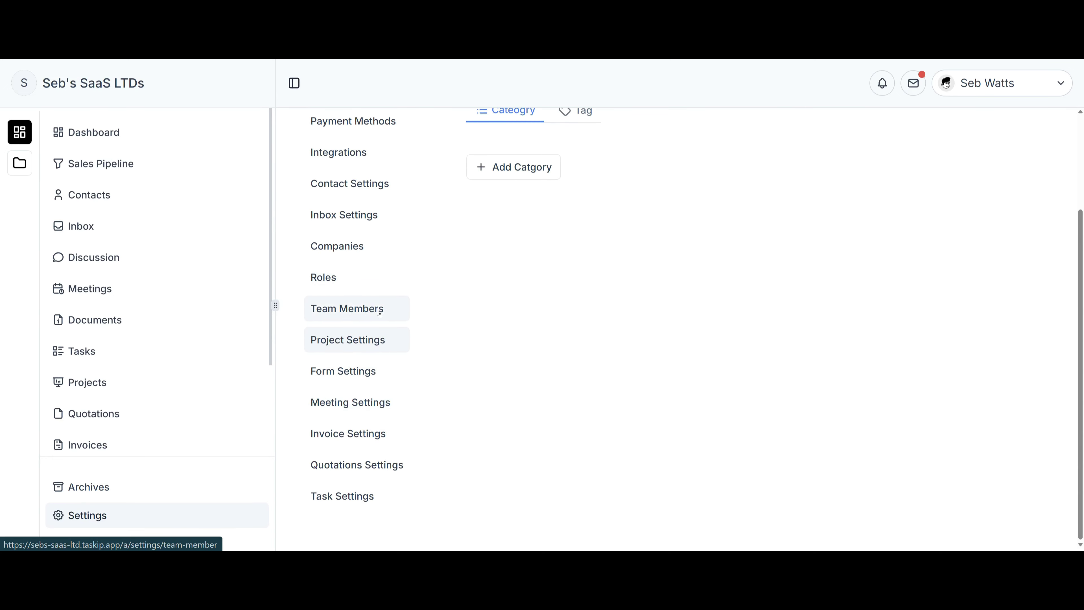
{"action": "scroll", "coordinate": [554, 320], "scroll_direction": "up", "scroll_amount": 3}
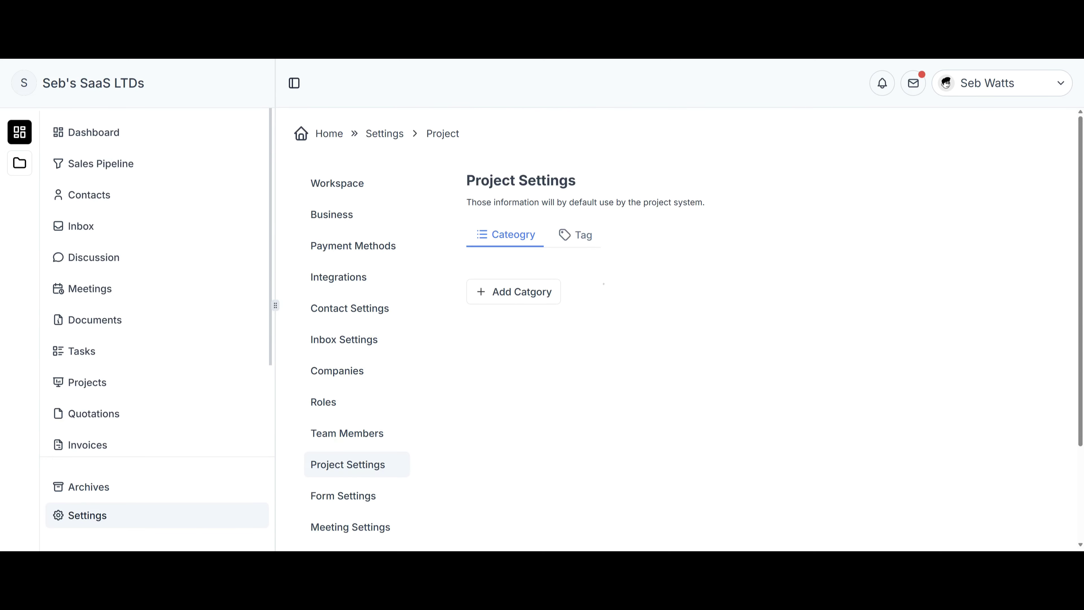
{"action": "left_click", "coordinate": [554, 292]}
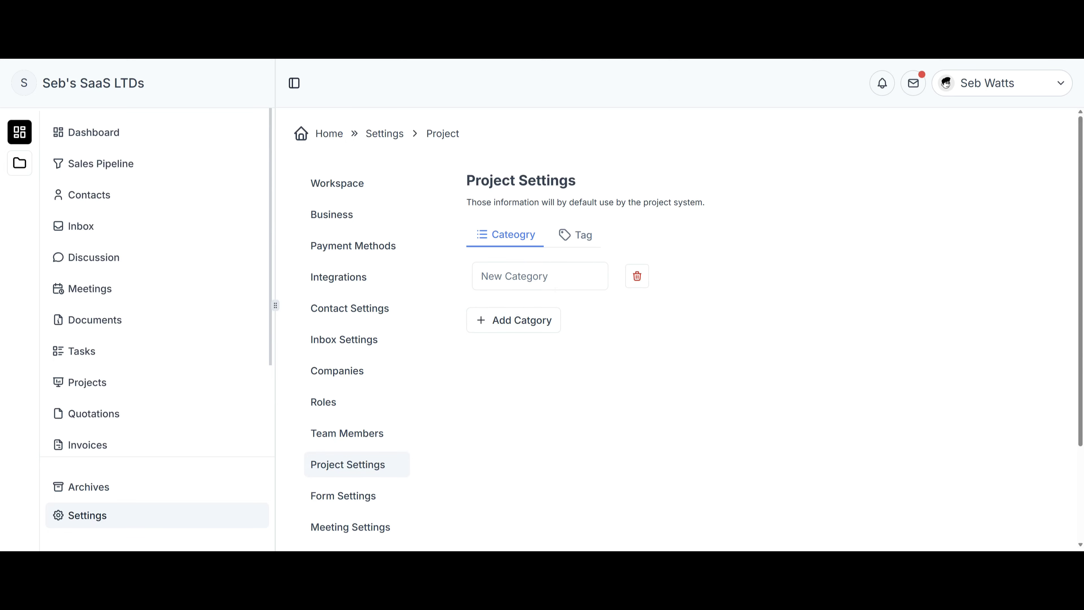
{"action": "left_click", "coordinate": [556, 282]}
{"action": "key", "text": "ctrl+a"}
{"action": "type", "text": "Project one"}
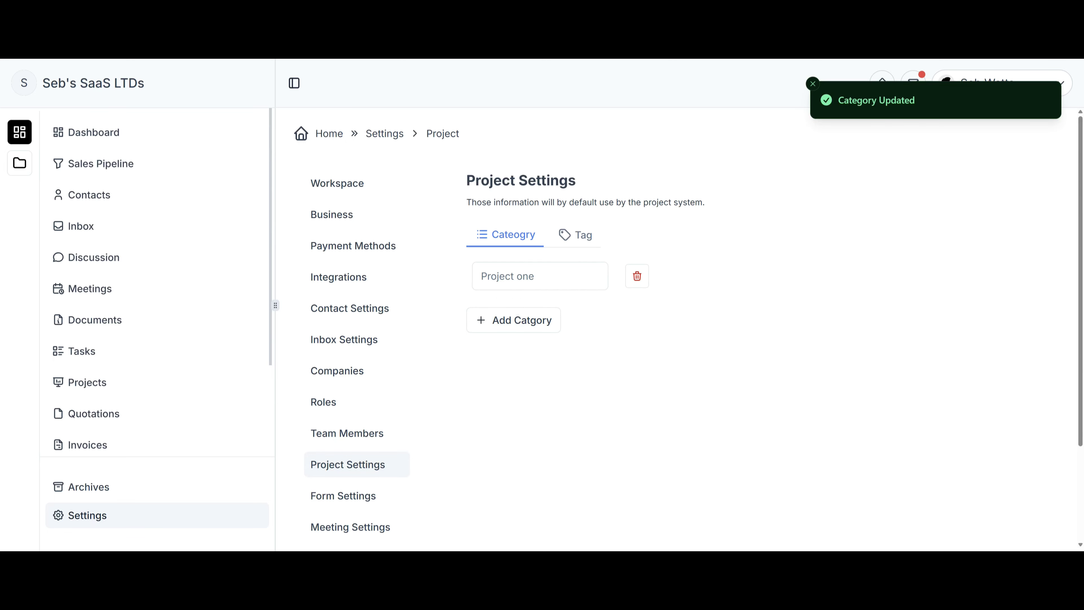
Switch to the project tags, then view the Form and Meeting Settings pages.
{"action": "left_click", "coordinate": [575, 234]}
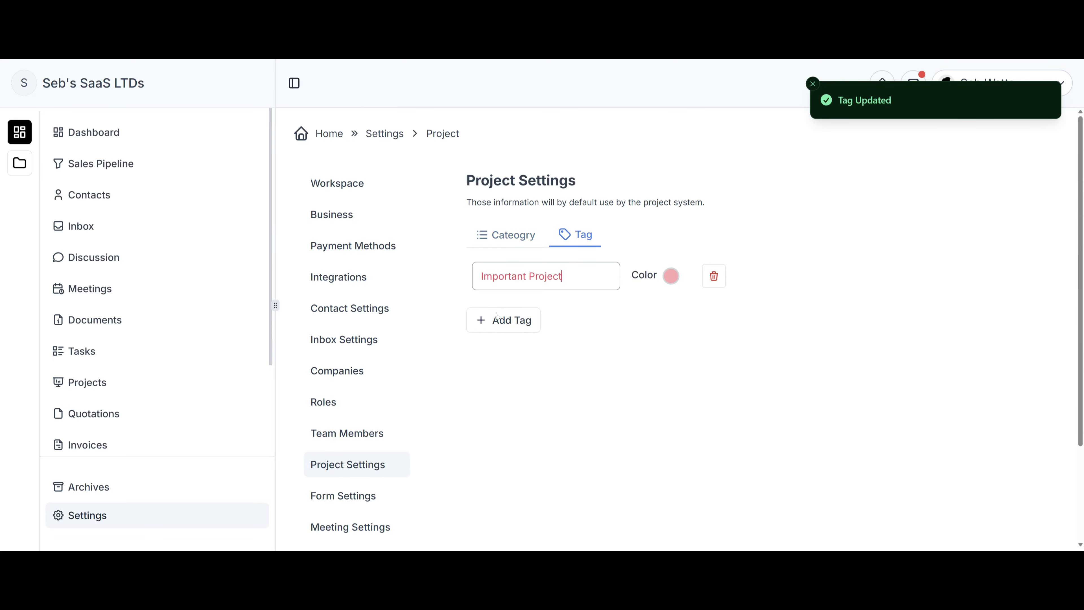
{"action": "left_click", "coordinate": [343, 495]}
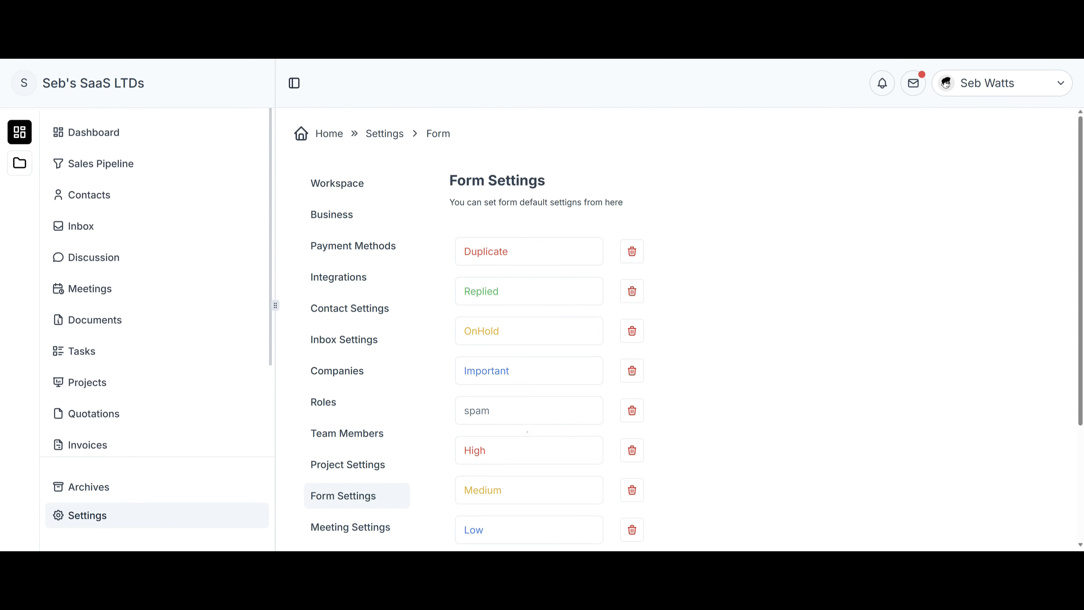
{"action": "scroll", "coordinate": [527, 432], "scroll_direction": "down", "scroll_amount": 4}
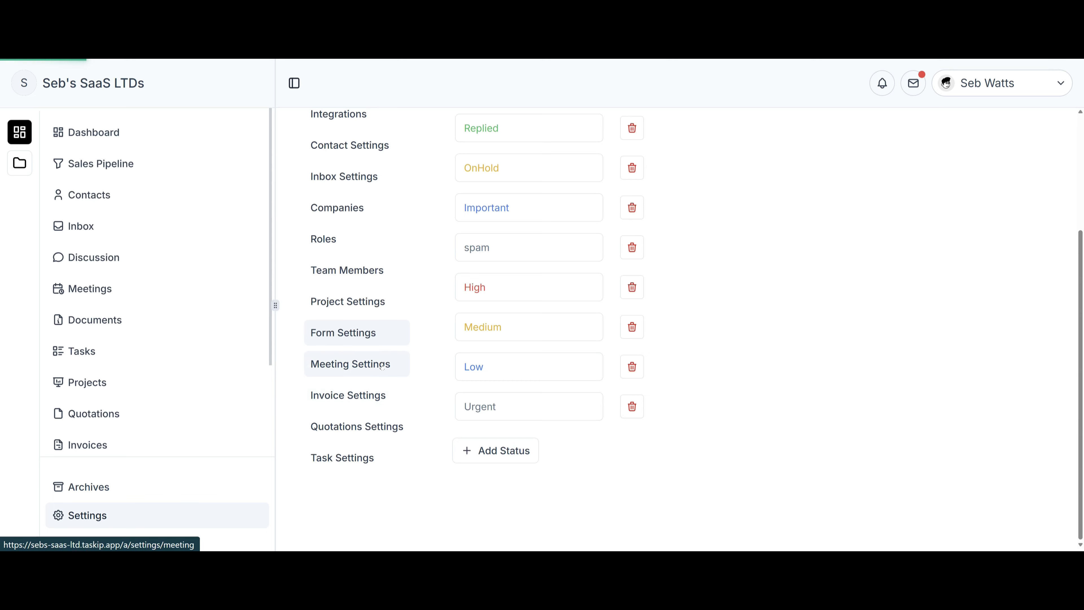
{"action": "left_click", "coordinate": [350, 363]}
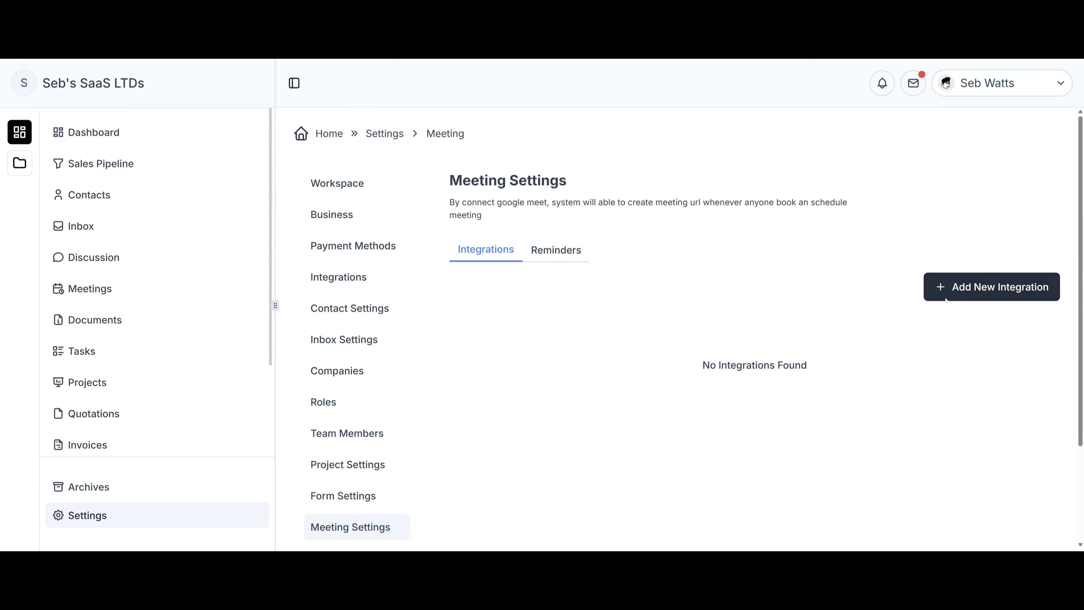
Look at the Google Meet integration and meeting reminders without connecting, then open Invoice Settings.
{"action": "left_click", "coordinate": [991, 287]}
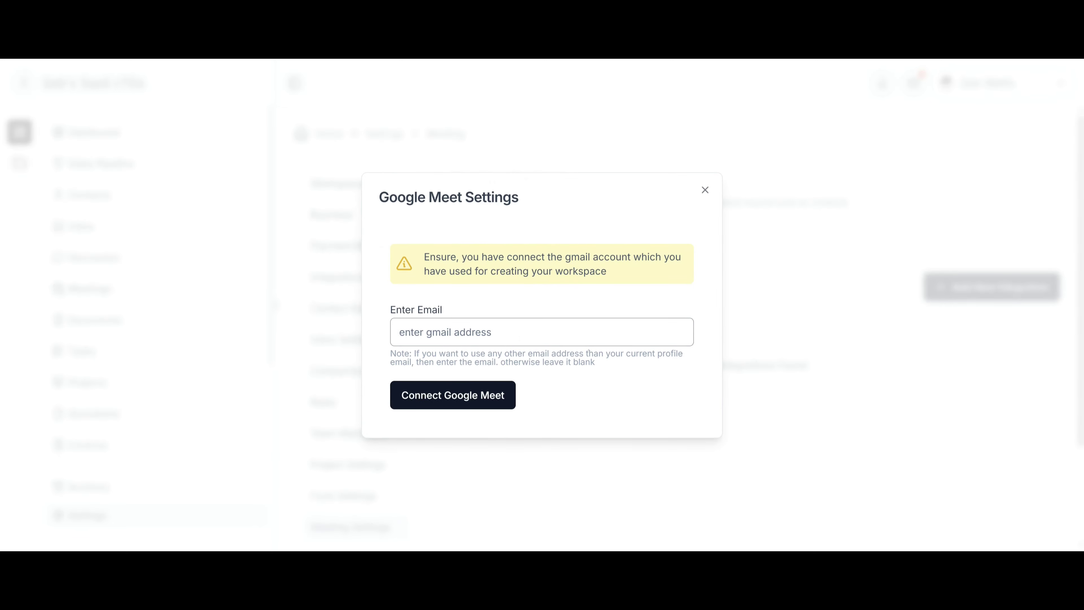
{"action": "left_click", "coordinate": [710, 191]}
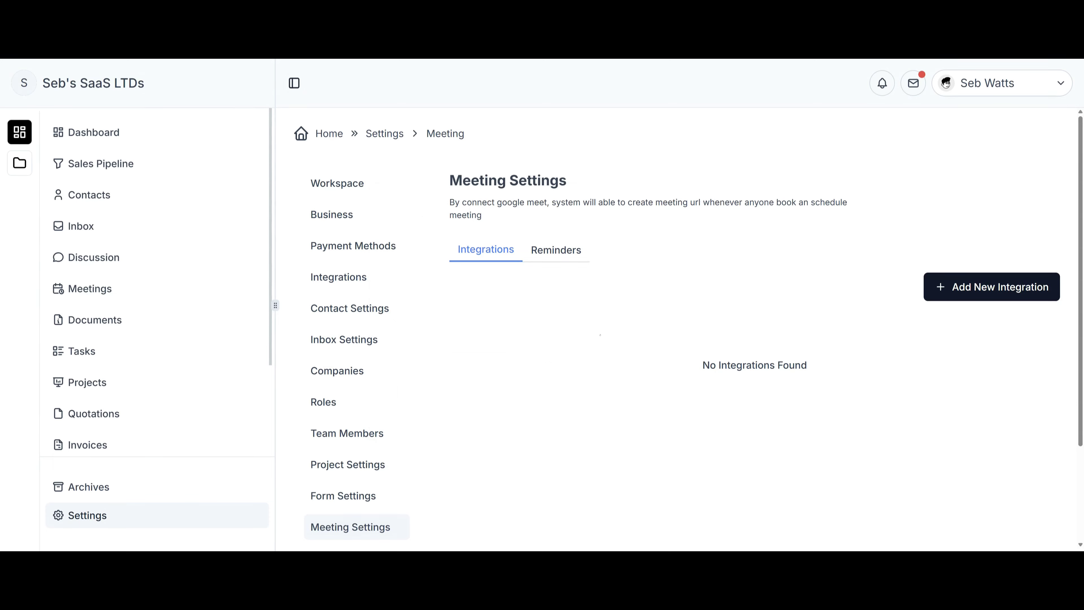
{"action": "left_click", "coordinate": [556, 251]}
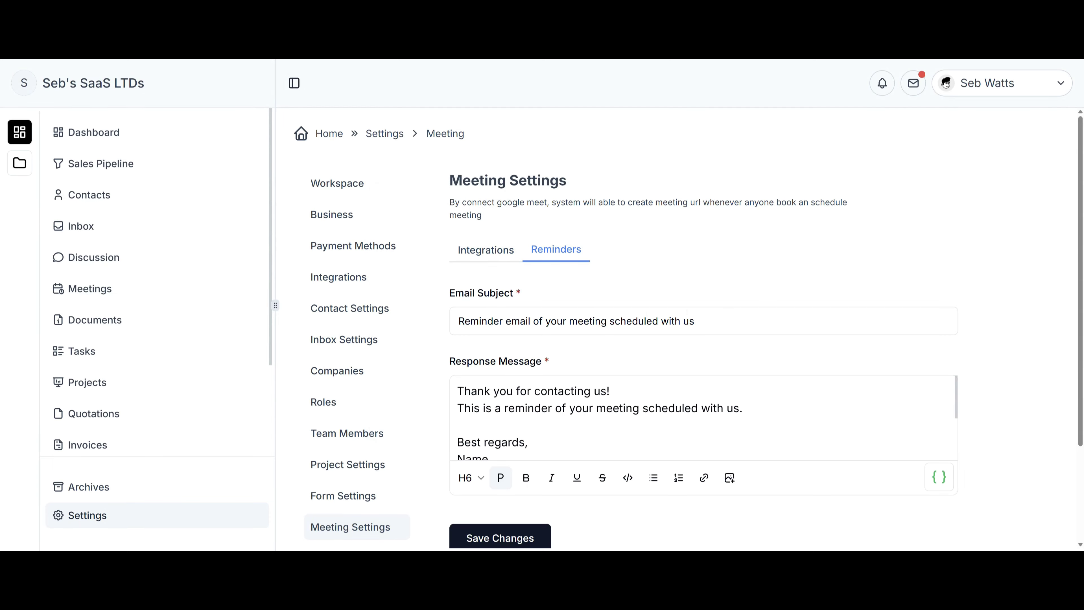
{"action": "scroll", "coordinate": [704, 418], "scroll_direction": "down", "scroll_amount": 5}
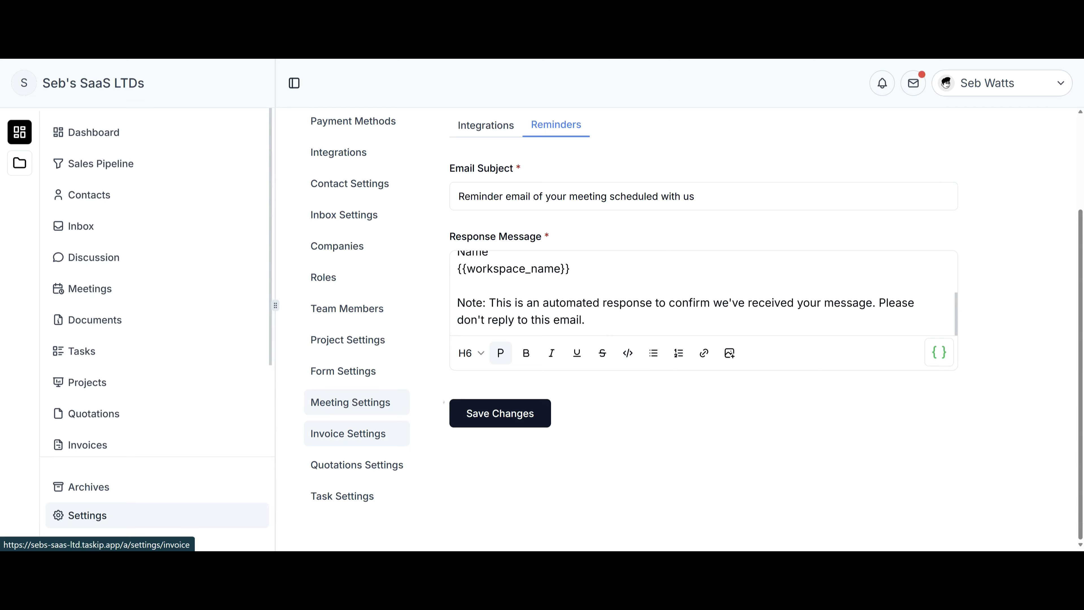
{"action": "scroll", "coordinate": [704, 353], "scroll_direction": "up", "scroll_amount": 3}
{"action": "scroll", "coordinate": [704, 414], "scroll_direction": "up", "scroll_amount": 3}
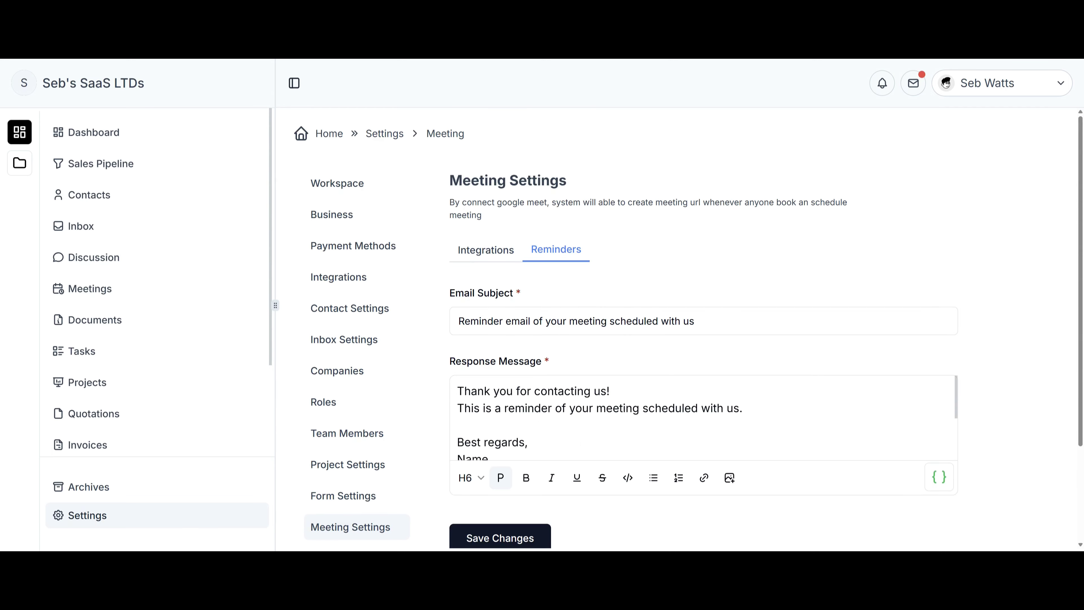
{"action": "scroll", "coordinate": [350, 434], "scroll_direction": "down", "scroll_amount": 3}
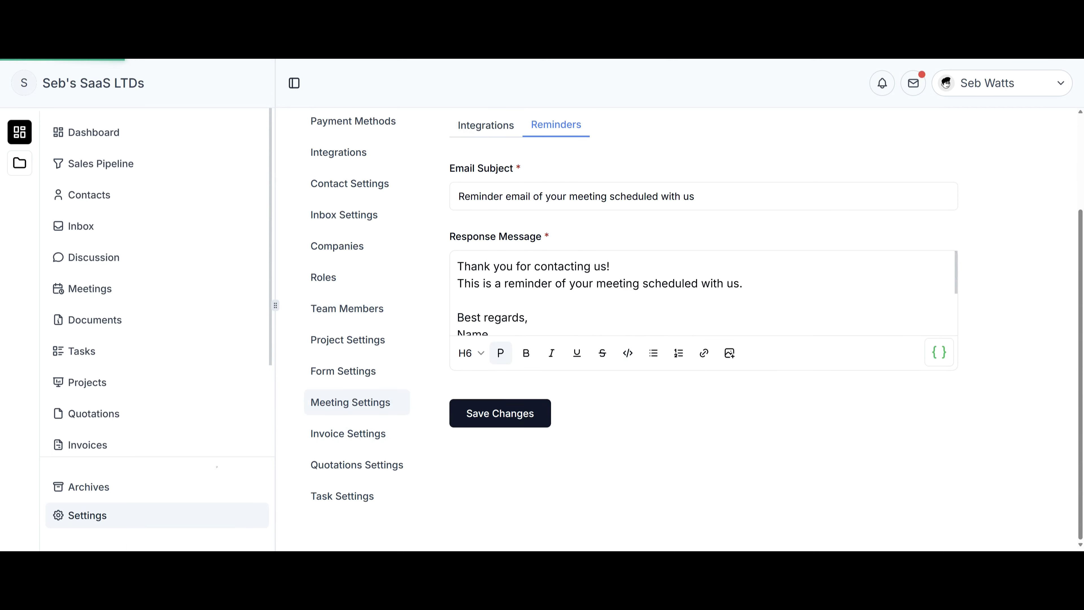
{"action": "left_click", "coordinate": [348, 434]}
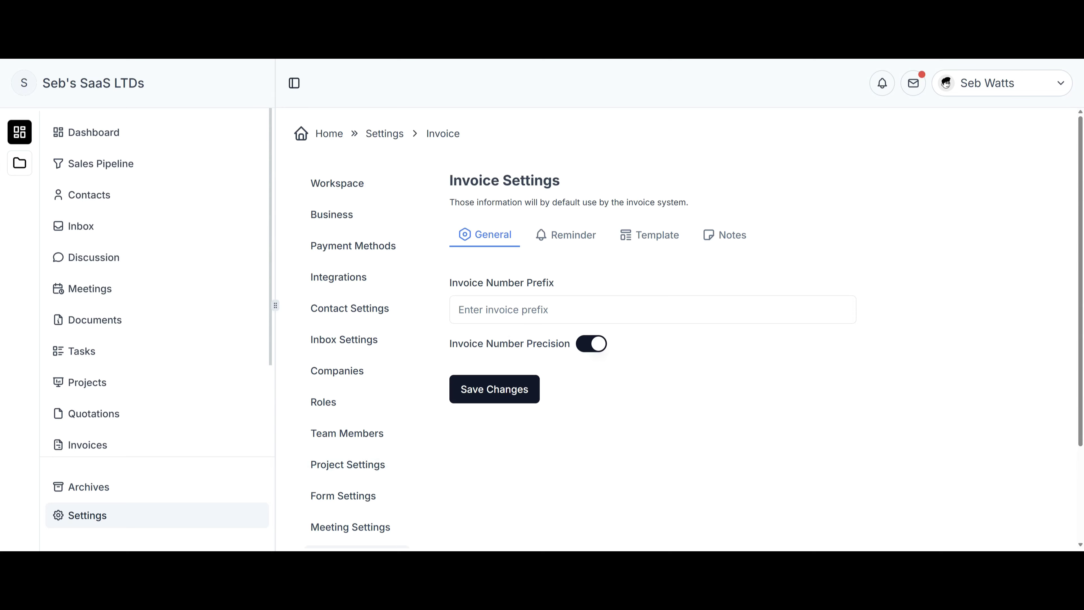
Scroll the settings list and open Quotations Settings.
{"action": "scroll", "coordinate": [363, 379], "scroll_direction": "down", "scroll_amount": 3}
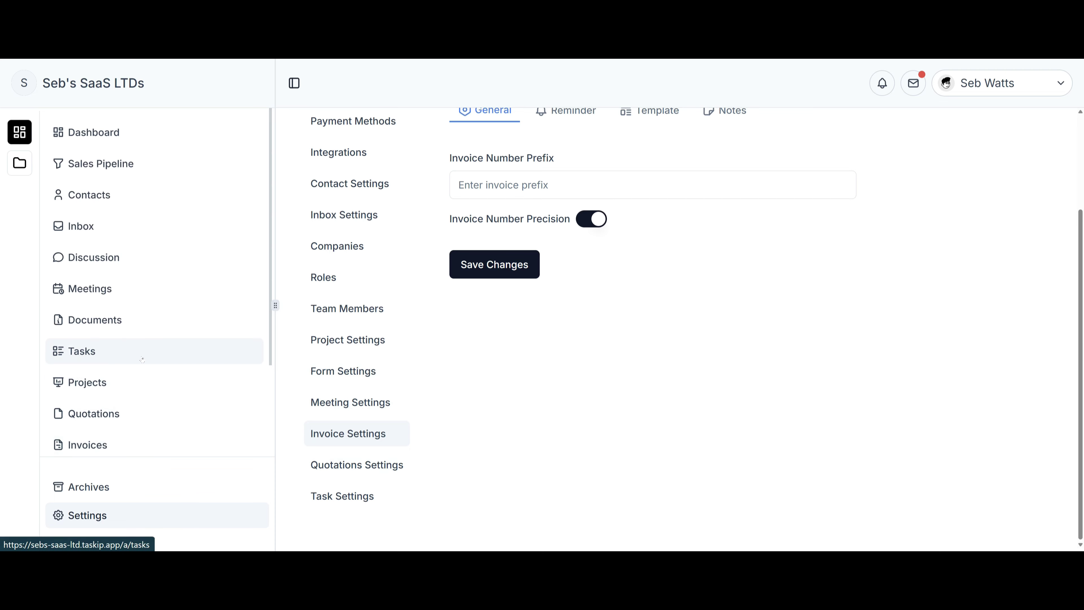
{"action": "left_click", "coordinate": [357, 464]}
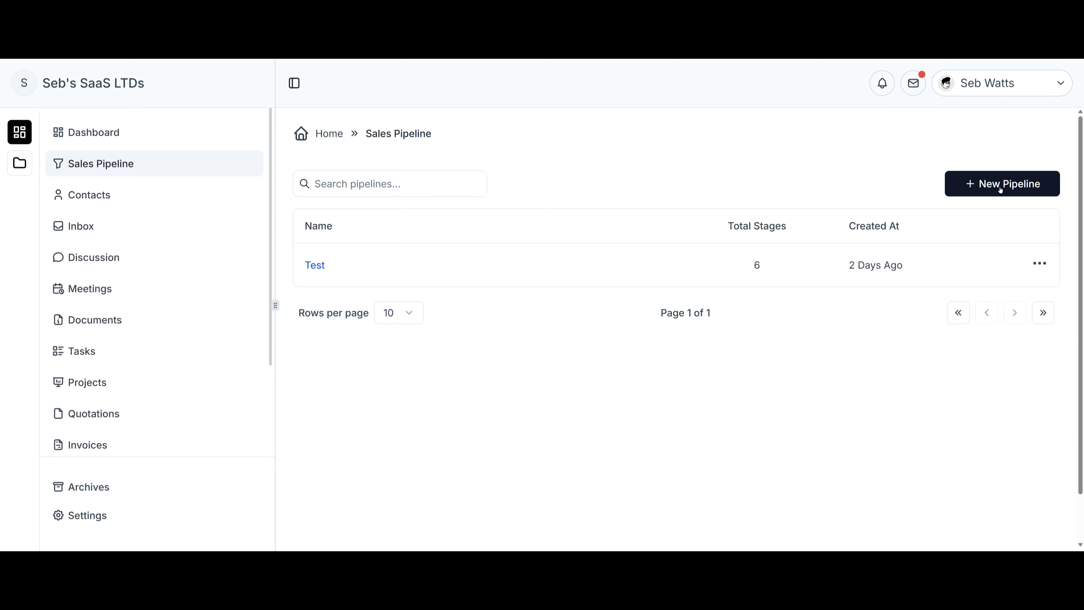
Cancel a new pipeline and open the Test pipeline's deal board.
{"action": "left_click", "coordinate": [998, 188]}
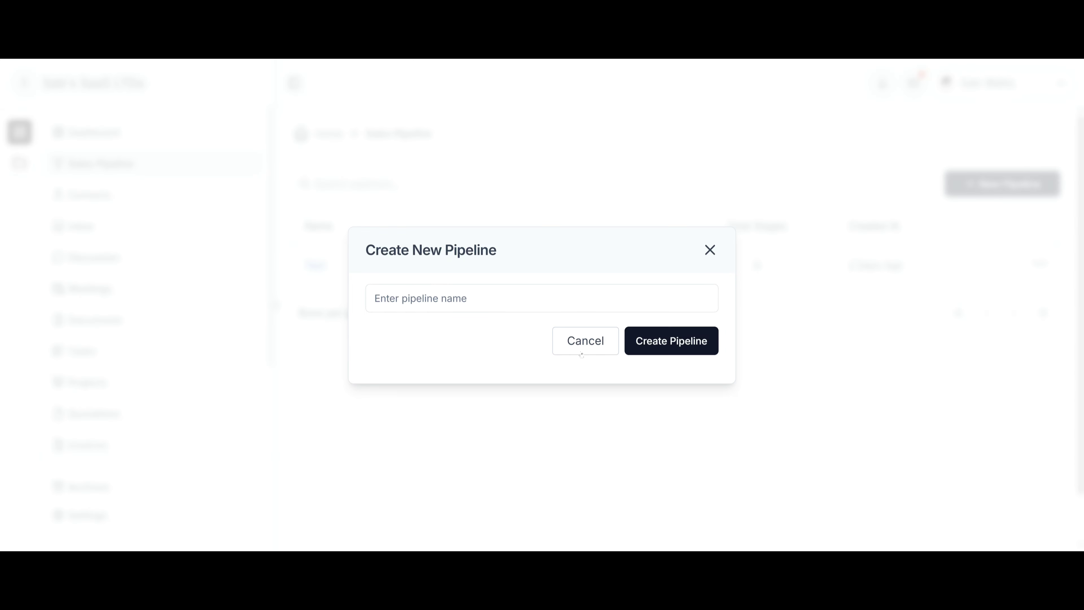
{"action": "left_click", "coordinate": [591, 349]}
{"action": "left_click", "coordinate": [326, 267]}
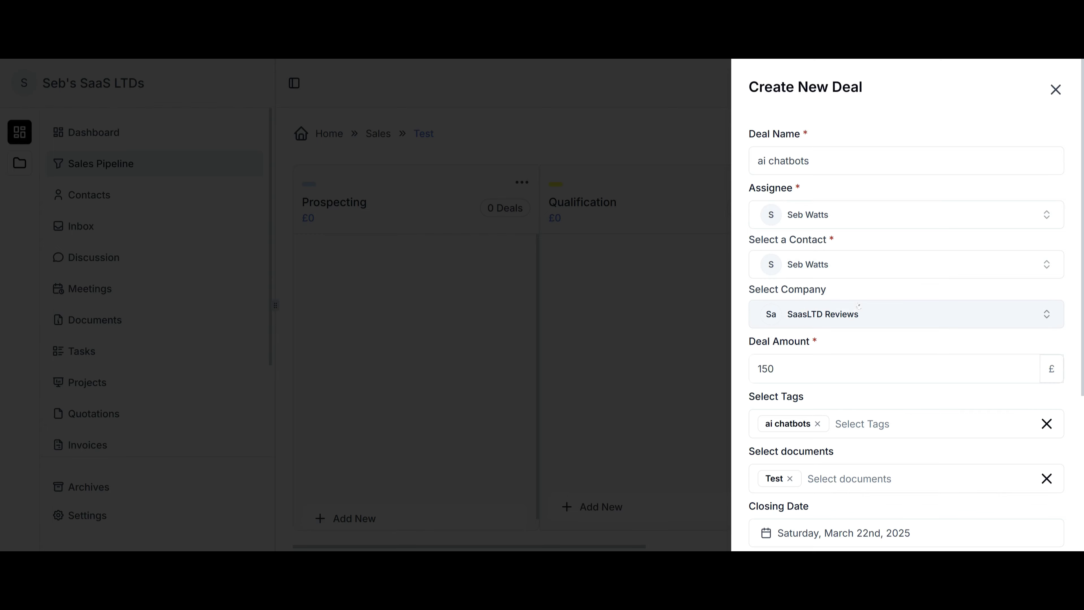
Create the Ai Chatbots deal worth £150, closing 22/03/25, in Prospecting.
{"action": "scroll", "coordinate": [840, 368], "scroll_direction": "down", "scroll_amount": 3}
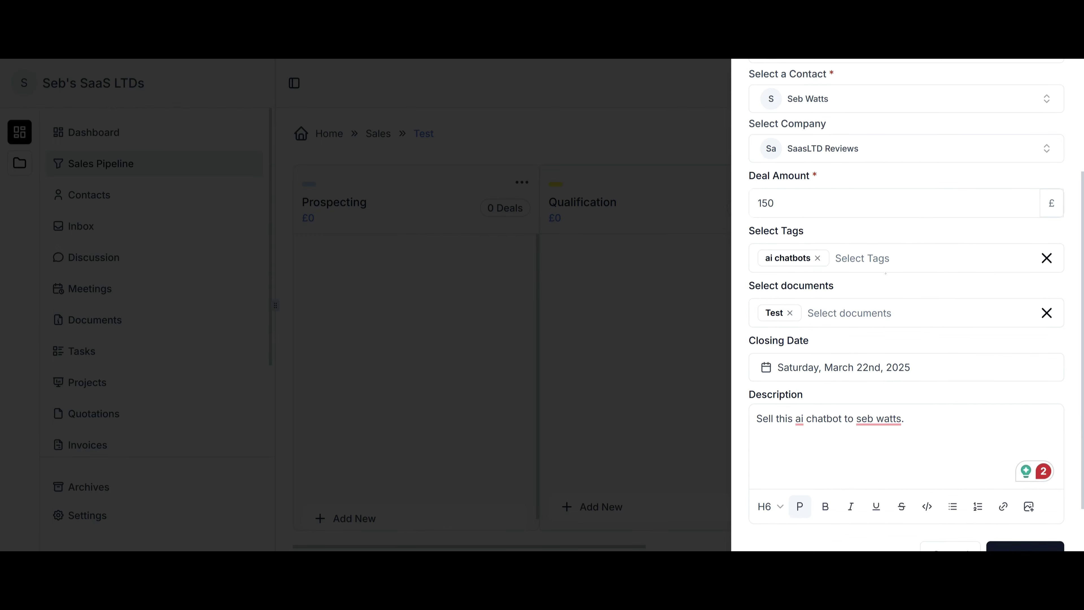
{"action": "left_click", "coordinate": [862, 258]}
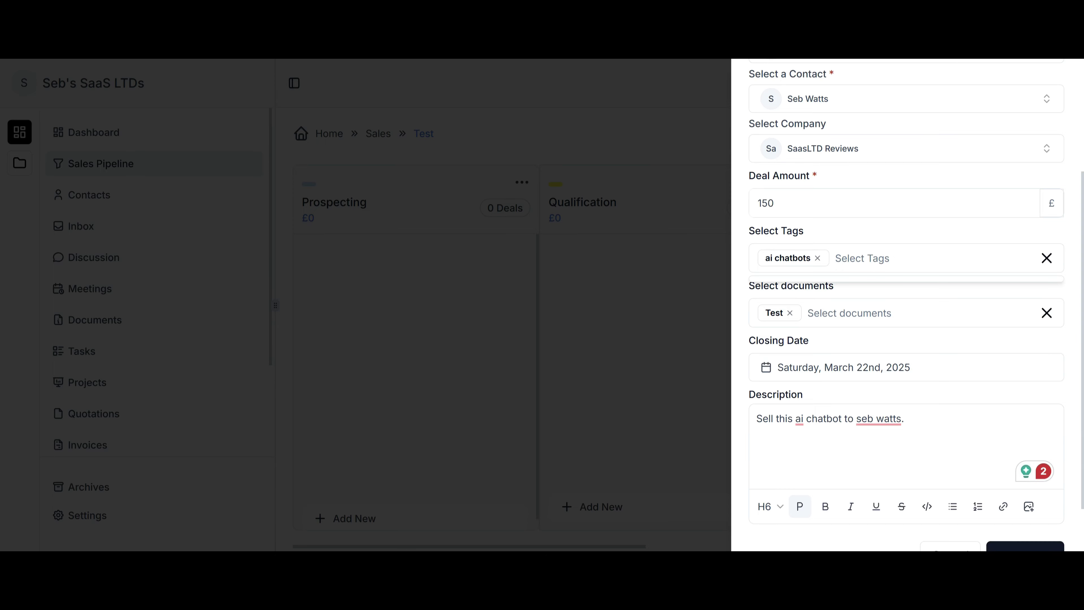
{"action": "left_click", "coordinate": [862, 313]}
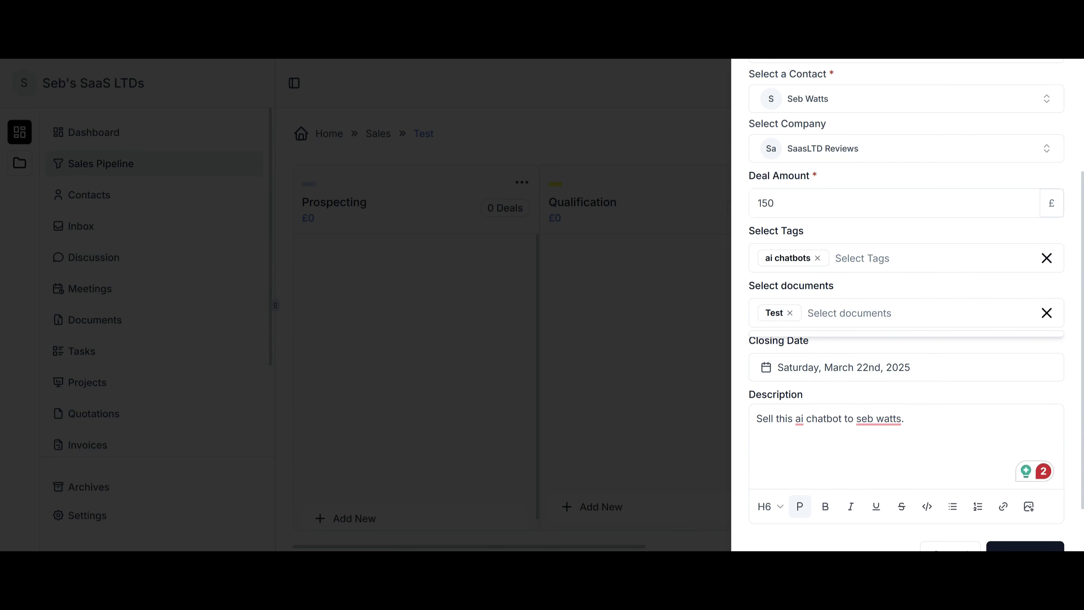
{"action": "scroll", "coordinate": [1001, 505], "scroll_direction": "down", "scroll_amount": 2}
{"action": "left_click", "coordinate": [1000, 504]}
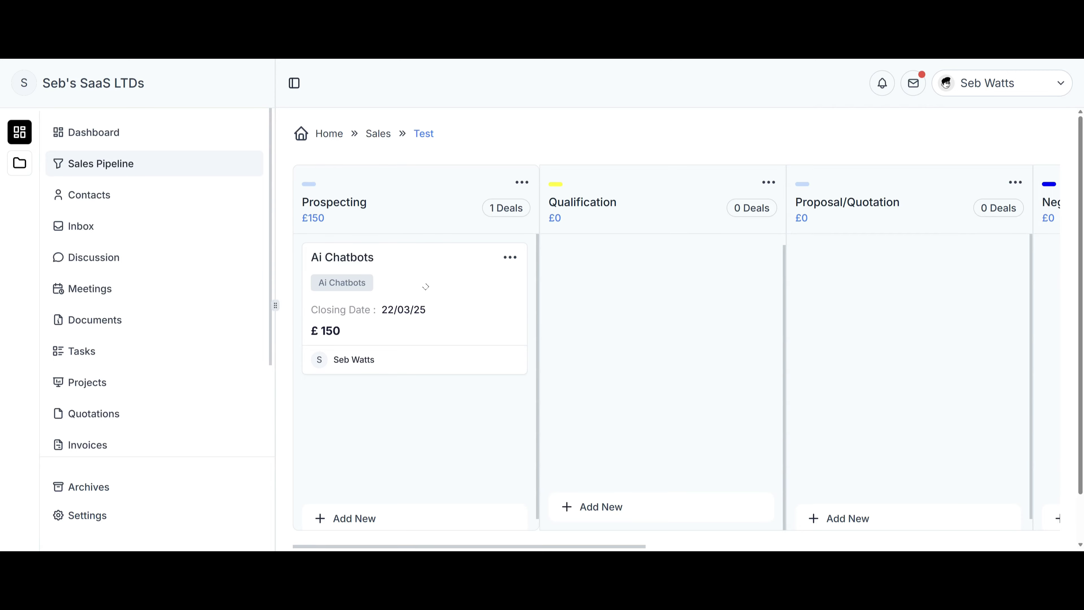
Drag the Ai Chatbots deal from Prospecting into the Qualification stage.
{"action": "left_click_drag", "start_coordinate": [426, 285], "coordinate": [691, 287]}
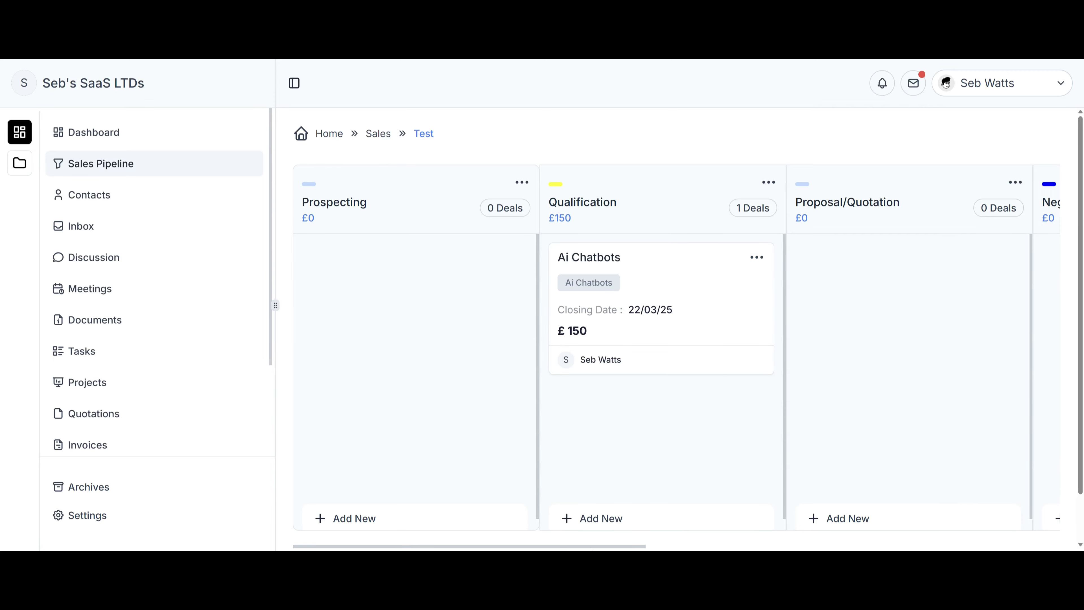
{"action": "scroll", "coordinate": [677, 348], "scroll_direction": "right", "scroll_amount": 15}
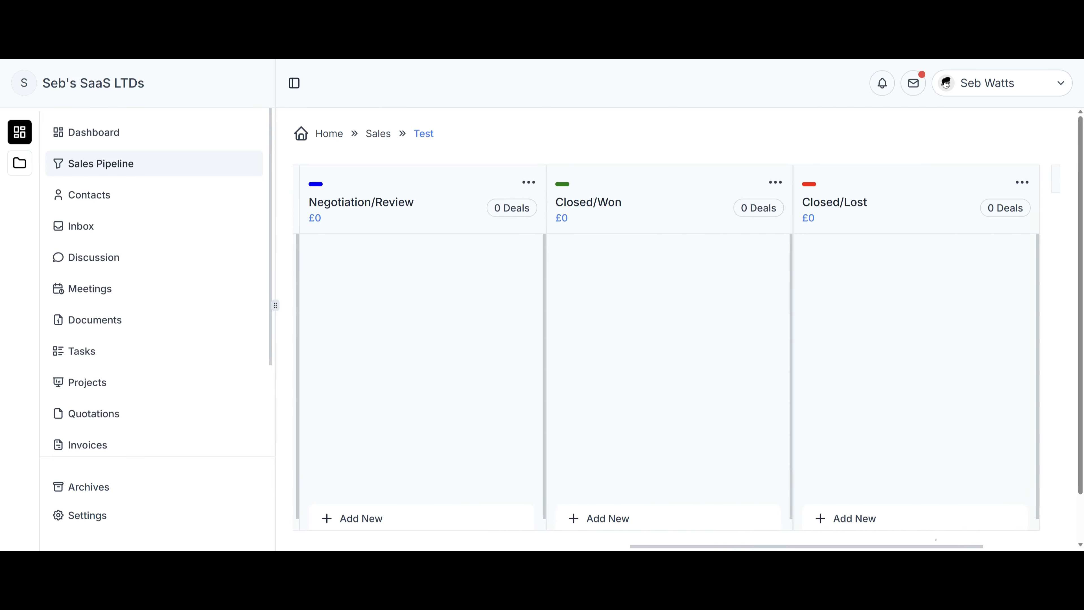
{"action": "scroll", "coordinate": [657, 453], "scroll_direction": "left", "scroll_amount": 6}
{"action": "scroll", "coordinate": [843, 271], "scroll_direction": "right", "scroll_amount": 8}
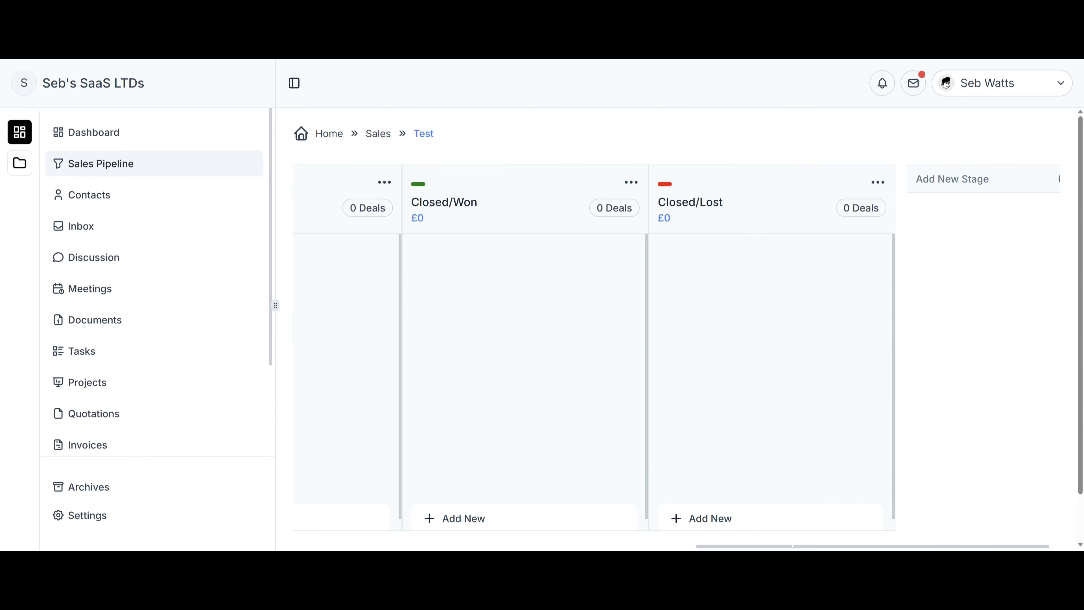
Dismiss the new stage form without adding one and keep the Closed/Lost column in place.
{"action": "left_click", "coordinate": [986, 180]}
{"action": "left_click", "coordinate": [624, 351]}
{"action": "left_click", "coordinate": [973, 180]}
{"action": "key", "text": "Escape"}
{"action": "mouse_move", "coordinate": [698, 211]}
{"action": "left_mouse_down"}
{"action": "mouse_move", "coordinate": [516, 207]}
{"action": "mouse_move", "coordinate": [697, 210]}
{"action": "left_mouse_up"}
{"action": "left_click_drag", "start_coordinate": [694, 525], "coordinate": [737, 548]}
Try dragging stage columns, check the Prospecting stage actions, and go to Contacts.
{"action": "scroll", "coordinate": [704, 548], "scroll_direction": "down", "scroll_amount": 2}
{"action": "left_click_drag", "start_coordinate": [725, 506], "coordinate": [644, 505]}
{"action": "left_click_drag", "start_coordinate": [789, 496], "coordinate": [394, 491]}
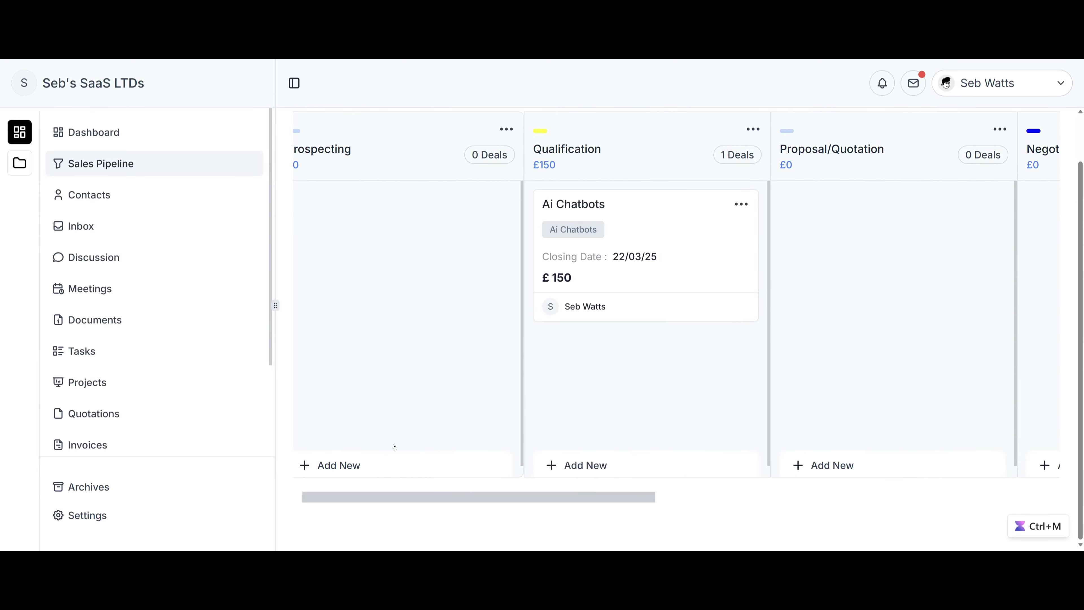
{"action": "scroll", "coordinate": [528, 439], "scroll_direction": "up", "scroll_amount": 2}
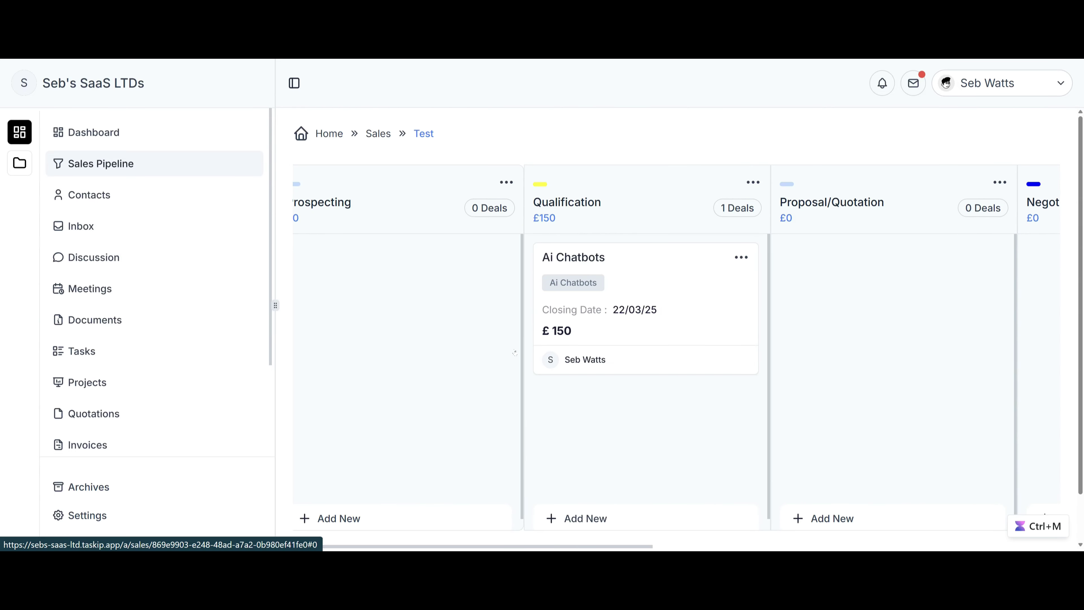
{"action": "left_click", "coordinate": [507, 183]}
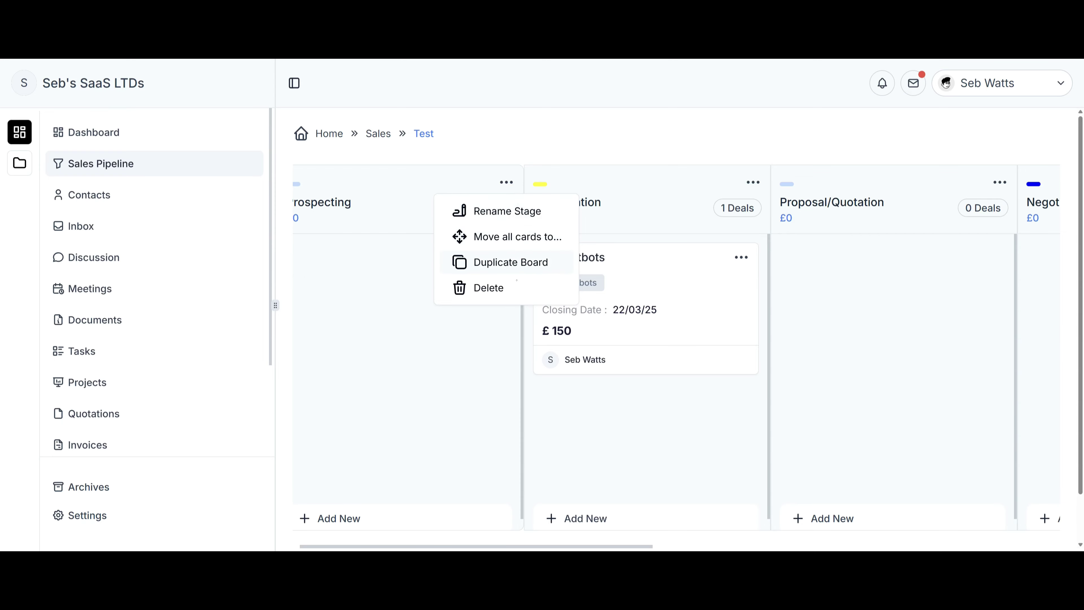
{"action": "left_click", "coordinate": [234, 194]}
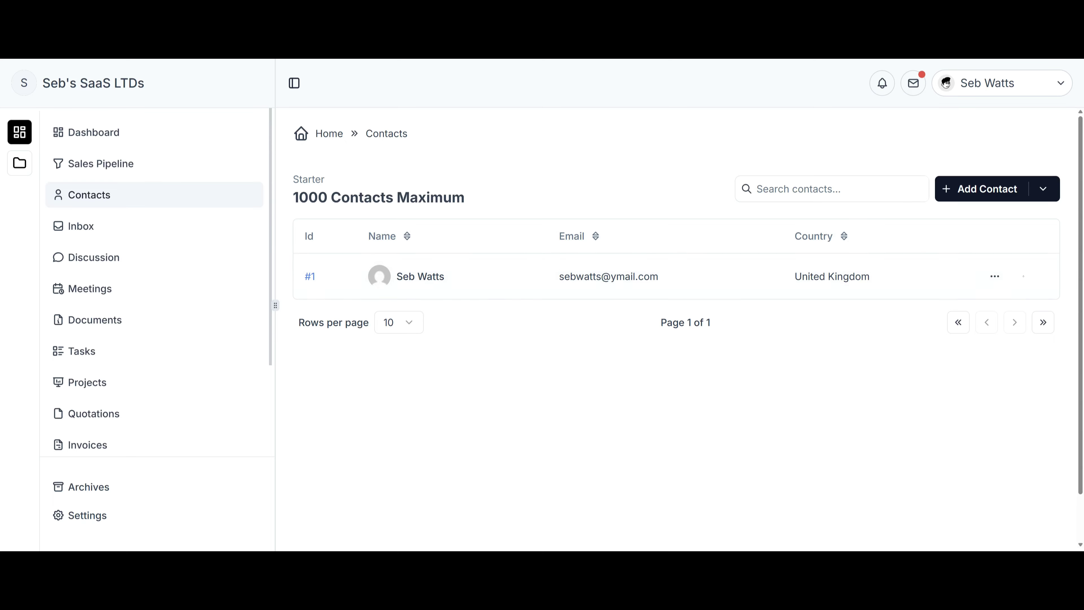
Open the contact's details and check its Deals, Quotations, Invoices and Documents tabs.
{"action": "left_click", "coordinate": [999, 281]}
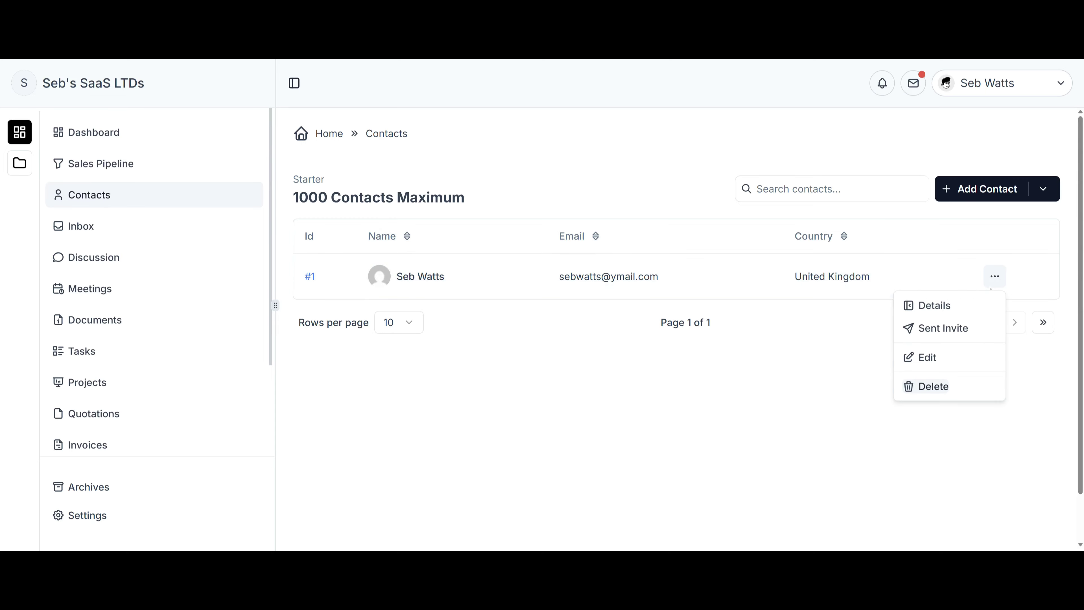
{"action": "left_click", "coordinate": [970, 311]}
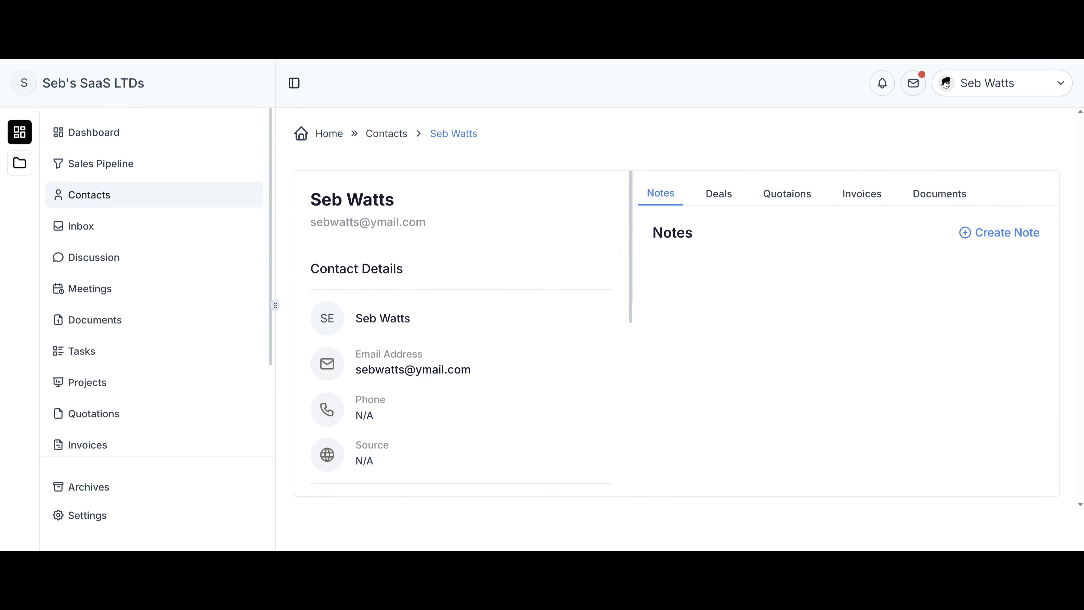
{"action": "left_click", "coordinate": [707, 196]}
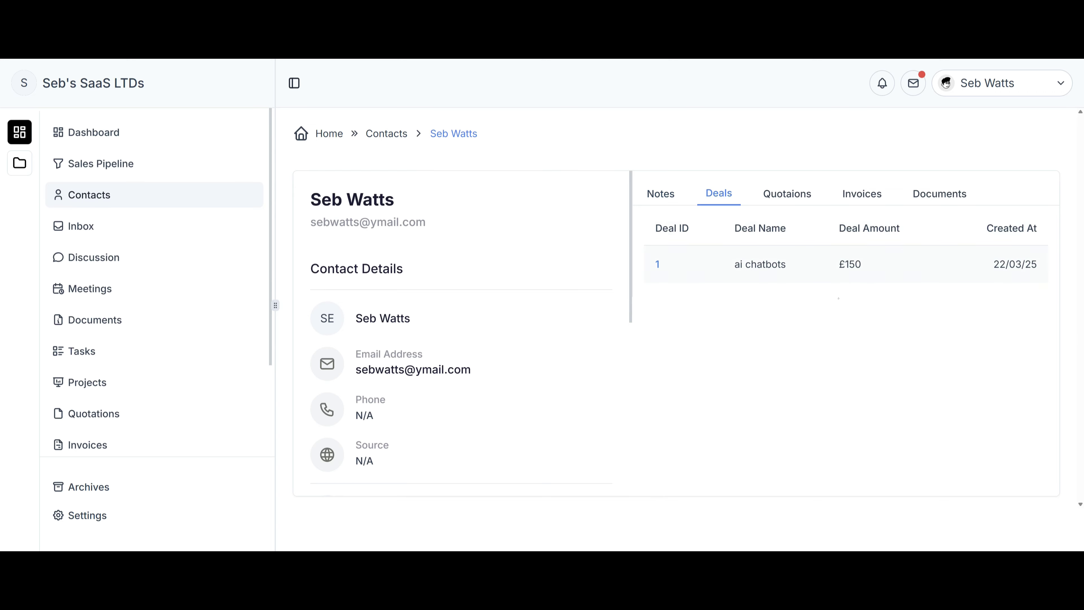
{"action": "left_click", "coordinate": [787, 194]}
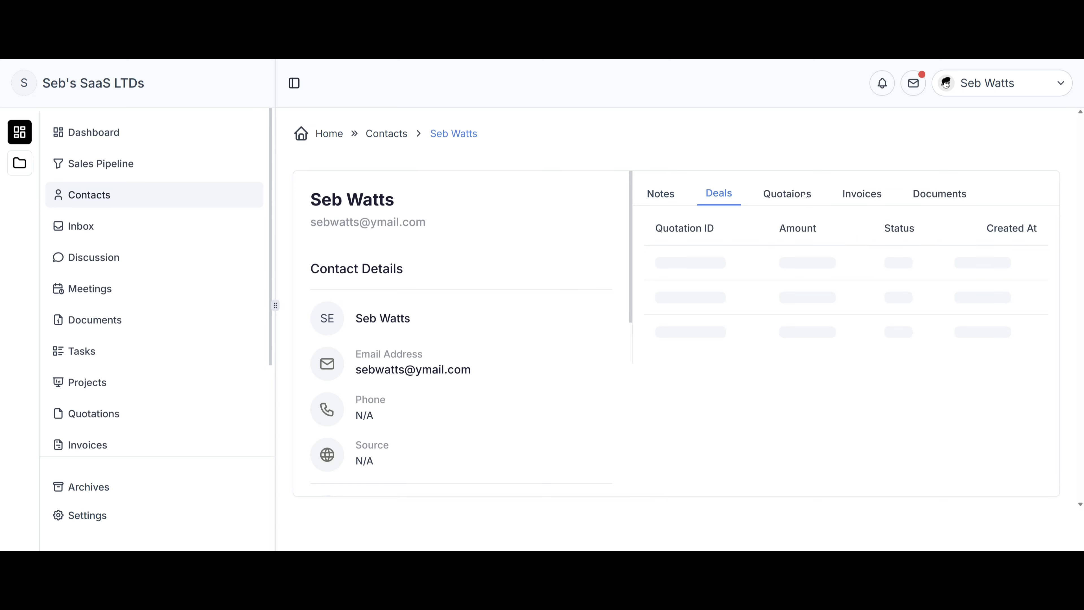
{"action": "left_click", "coordinate": [850, 199]}
{"action": "left_click", "coordinate": [940, 195]}
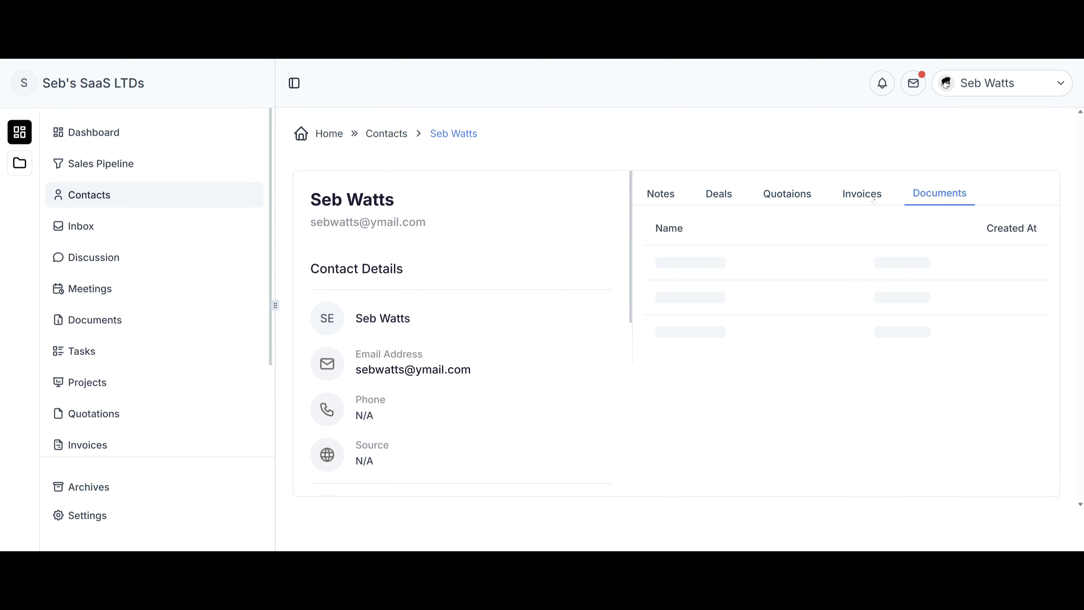
Return to the contact's Notes, then the Contacts list with its import-from-CSV option shown.
{"action": "left_click", "coordinate": [660, 193]}
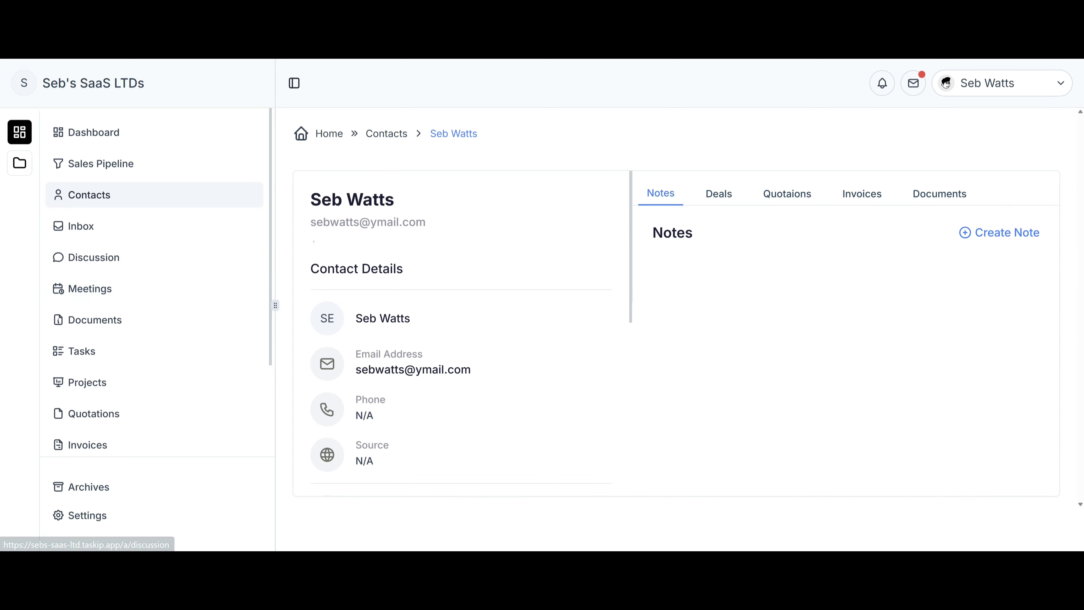
{"action": "left_click", "coordinate": [250, 195]}
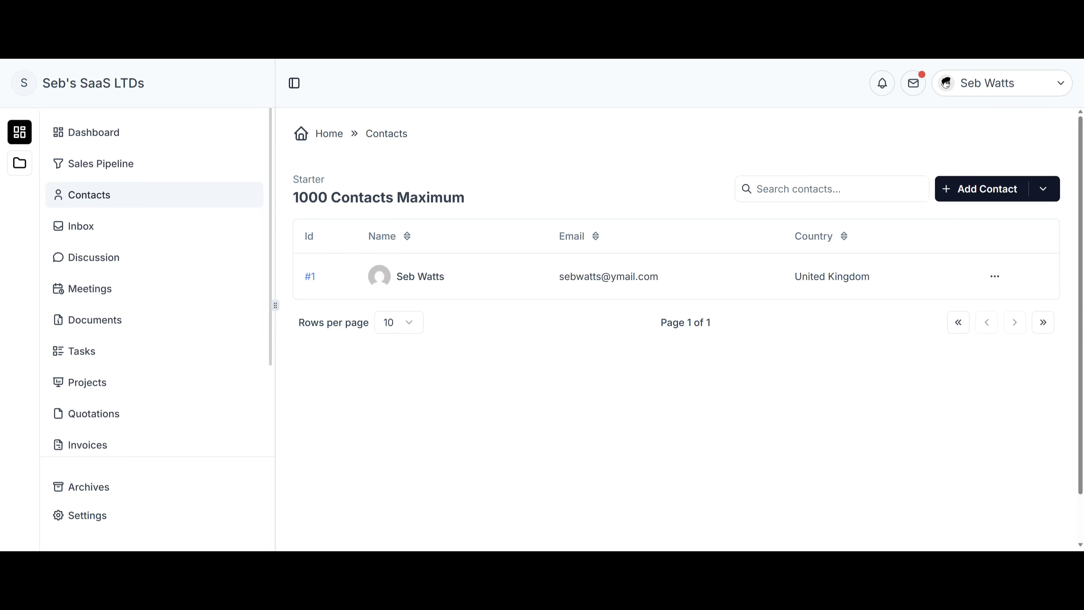
{"action": "left_click", "coordinate": [1042, 189]}
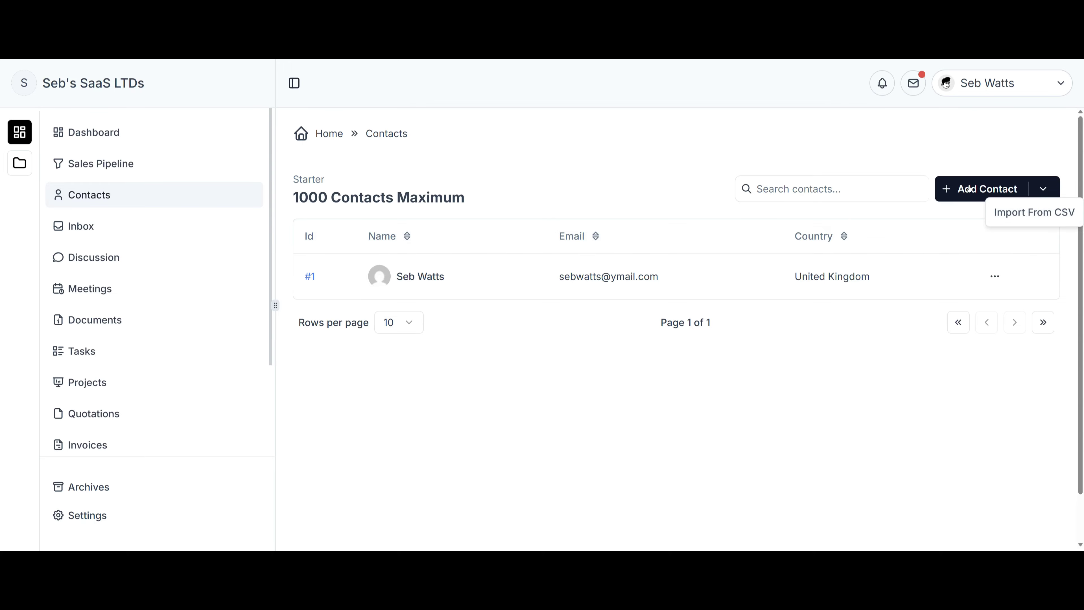
Toggle Invite Client and Custom Fields in Add Contact, cancel without saving, and go to Inbox.
{"action": "left_click", "coordinate": [981, 189]}
{"action": "left_click", "coordinate": [648, 254]}
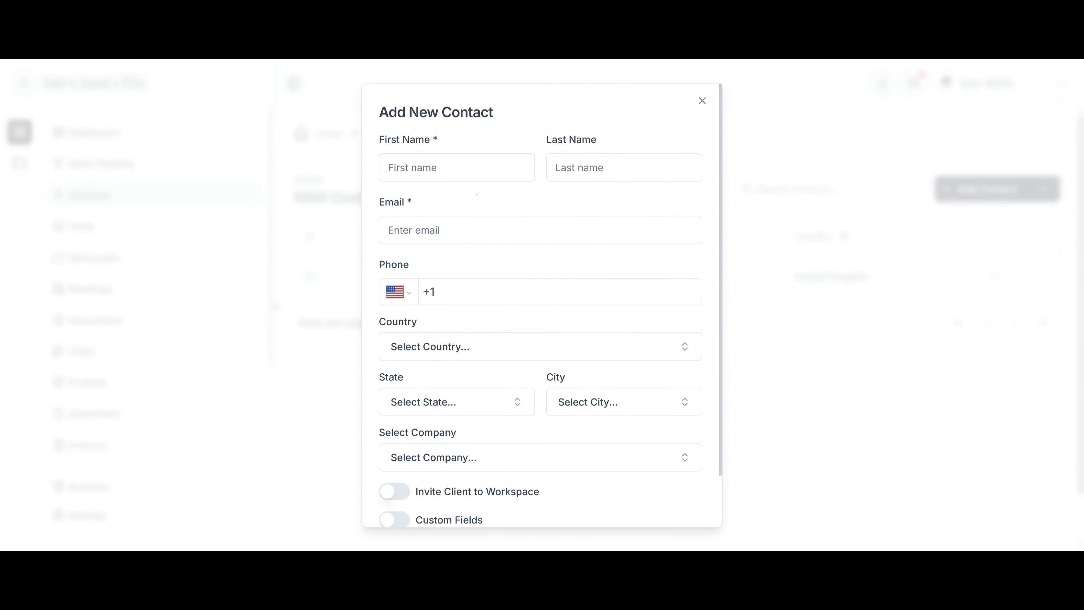
{"action": "scroll", "coordinate": [483, 311], "scroll_direction": "down", "scroll_amount": 2}
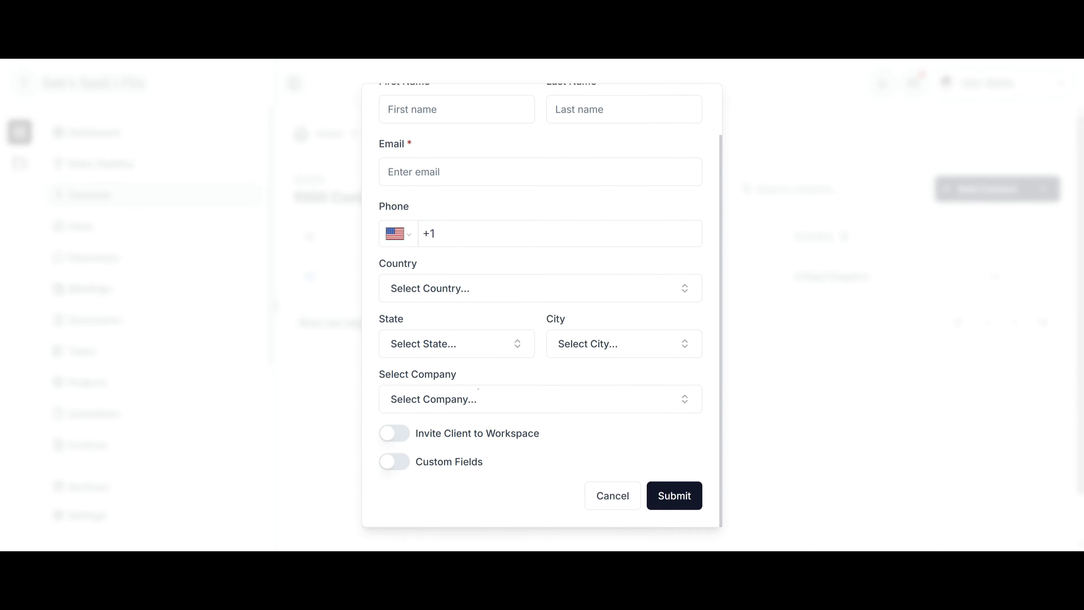
{"action": "left_click", "coordinate": [397, 435]}
{"action": "left_click", "coordinate": [397, 434]}
{"action": "left_click", "coordinate": [397, 466]}
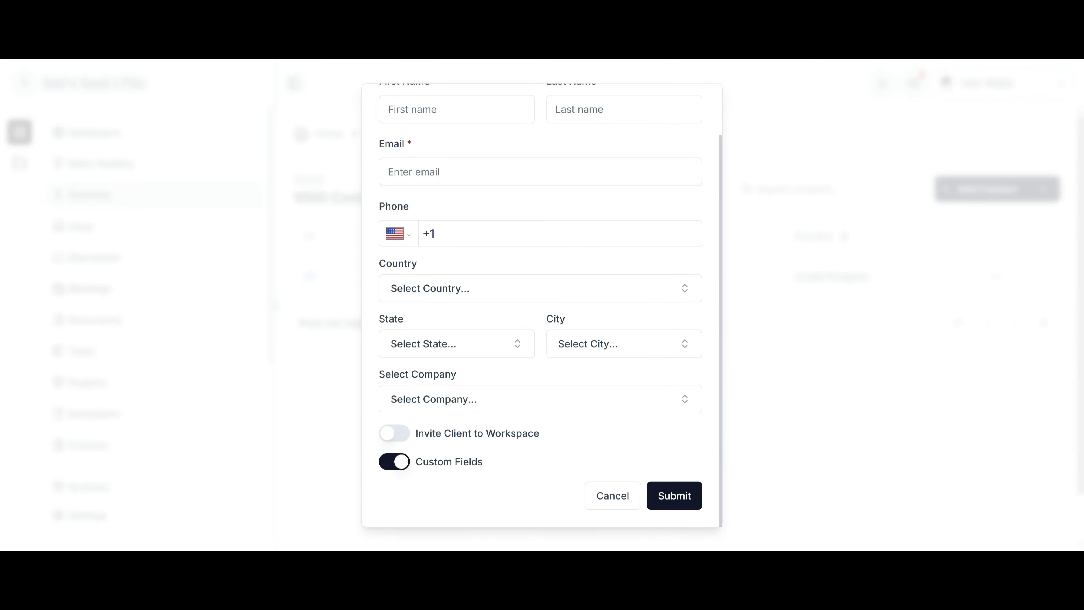
{"action": "left_click", "coordinate": [396, 463]}
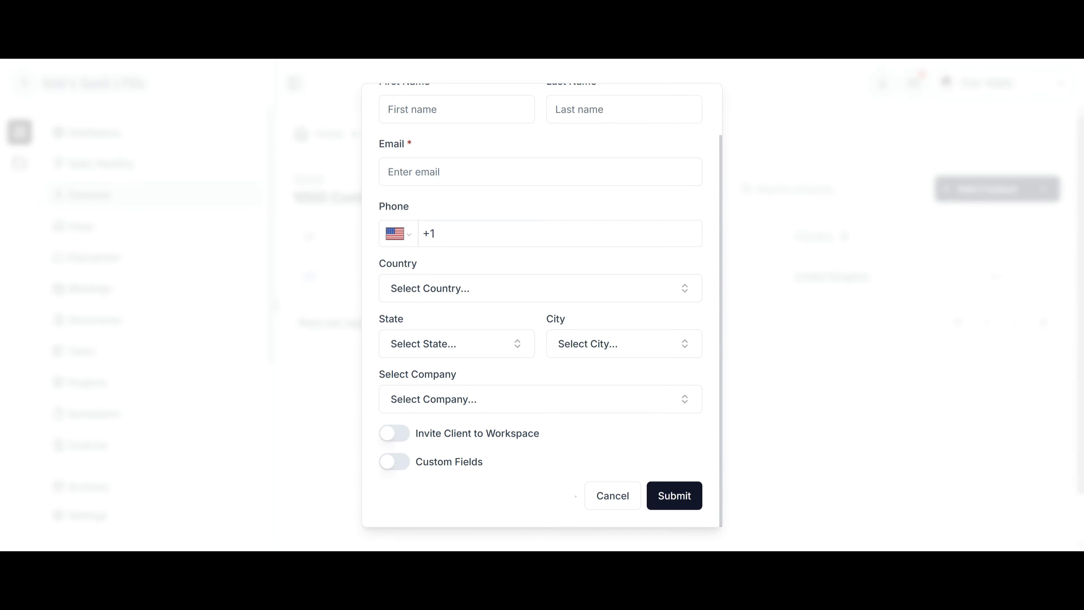
{"action": "left_click", "coordinate": [603, 496]}
{"action": "left_click", "coordinate": [913, 83]}
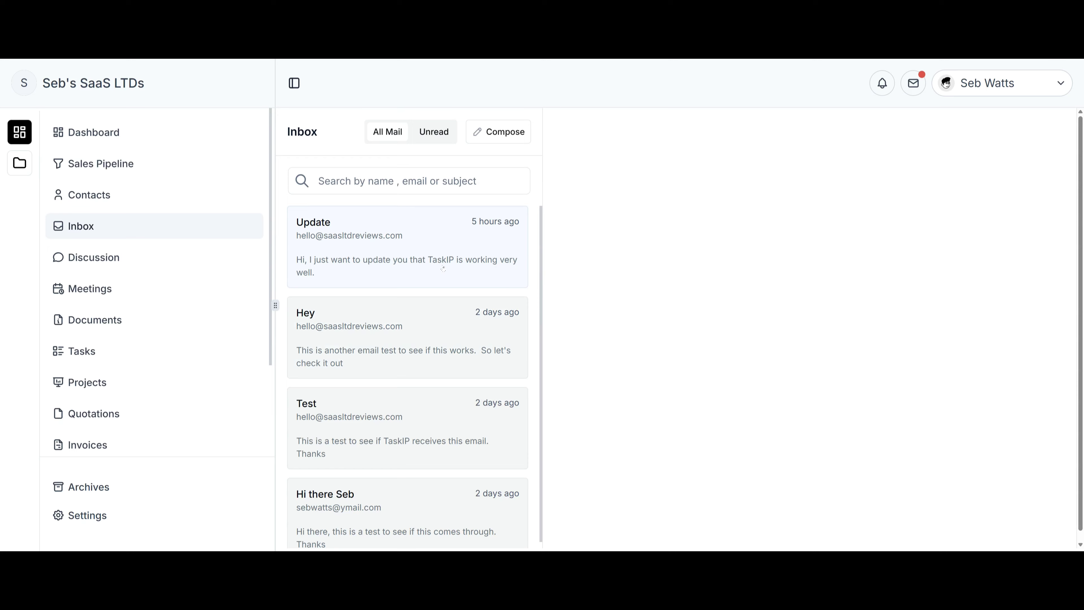
Check recent email notifications, open the Update email, and start a reply to its sender.
{"action": "left_click", "coordinate": [913, 82]}
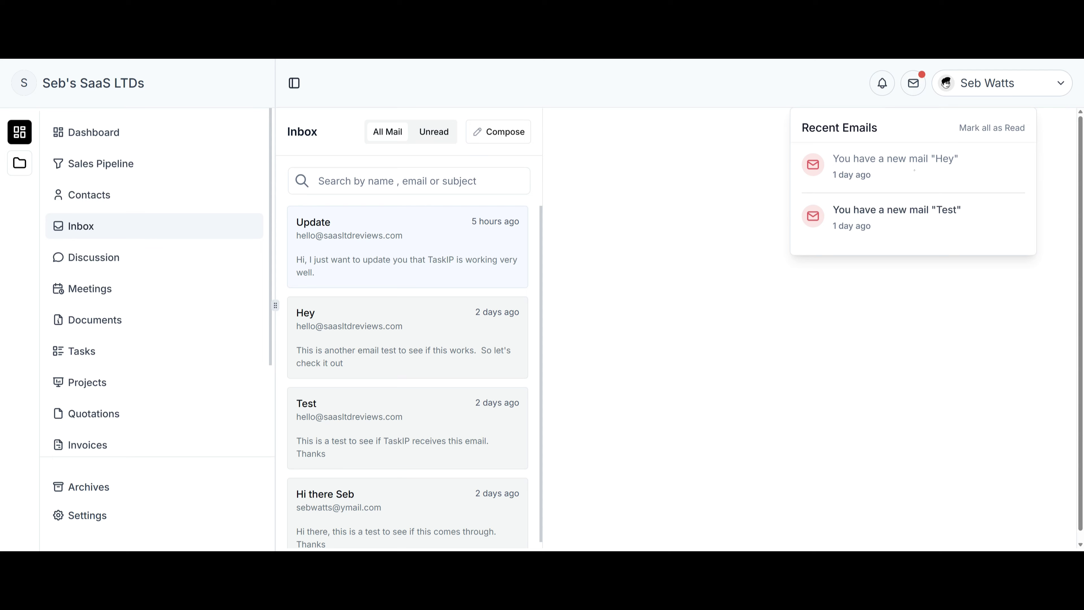
{"action": "left_click", "coordinate": [420, 257]}
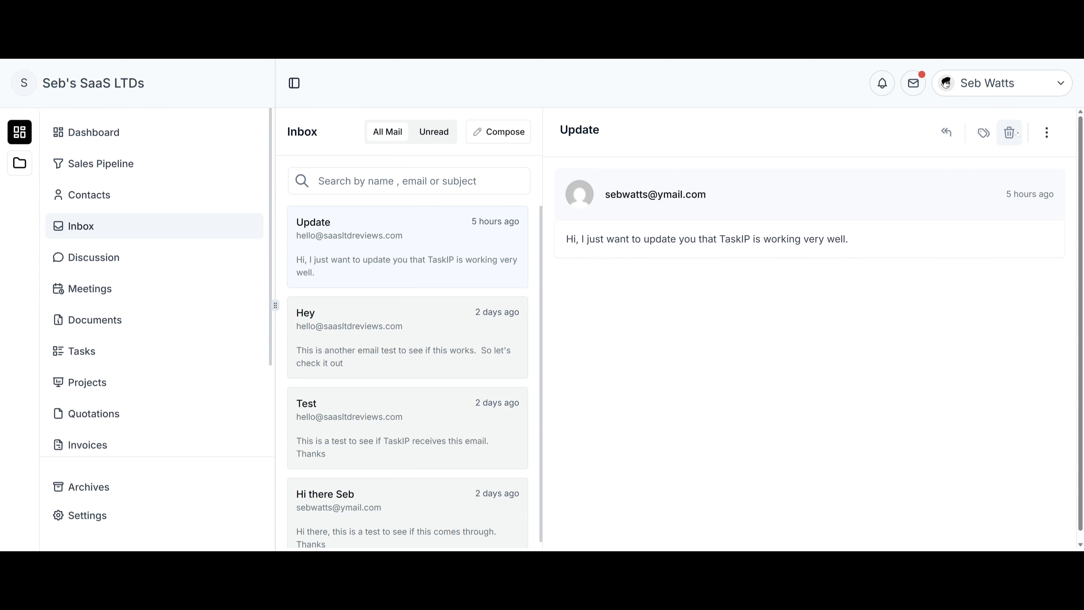
{"action": "left_click", "coordinate": [1046, 132]}
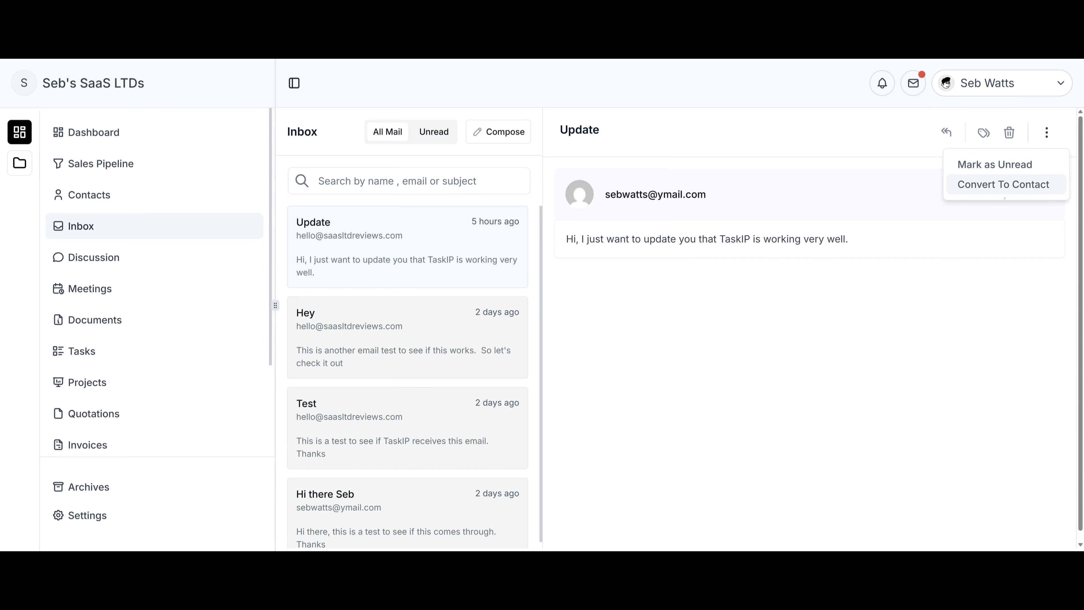
{"action": "left_click", "coordinate": [943, 136]}
{"action": "scroll", "coordinate": [759, 307], "scroll_direction": "down", "scroll_amount": 1}
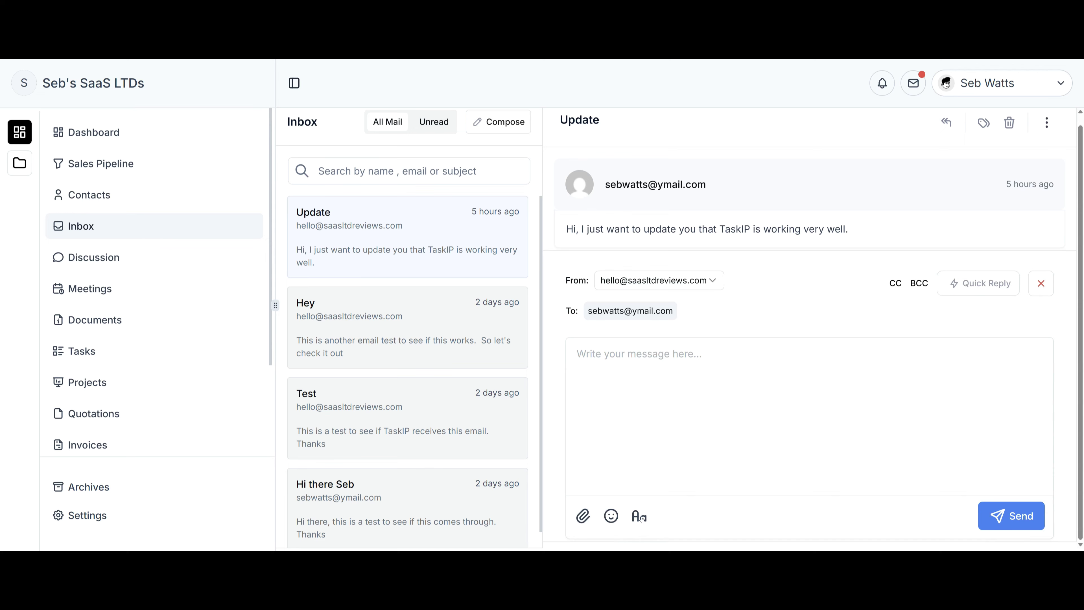
Send the Test quick reply 'this is a test' to the Update email and dismiss the sent notice.
{"action": "left_click", "coordinate": [981, 285]}
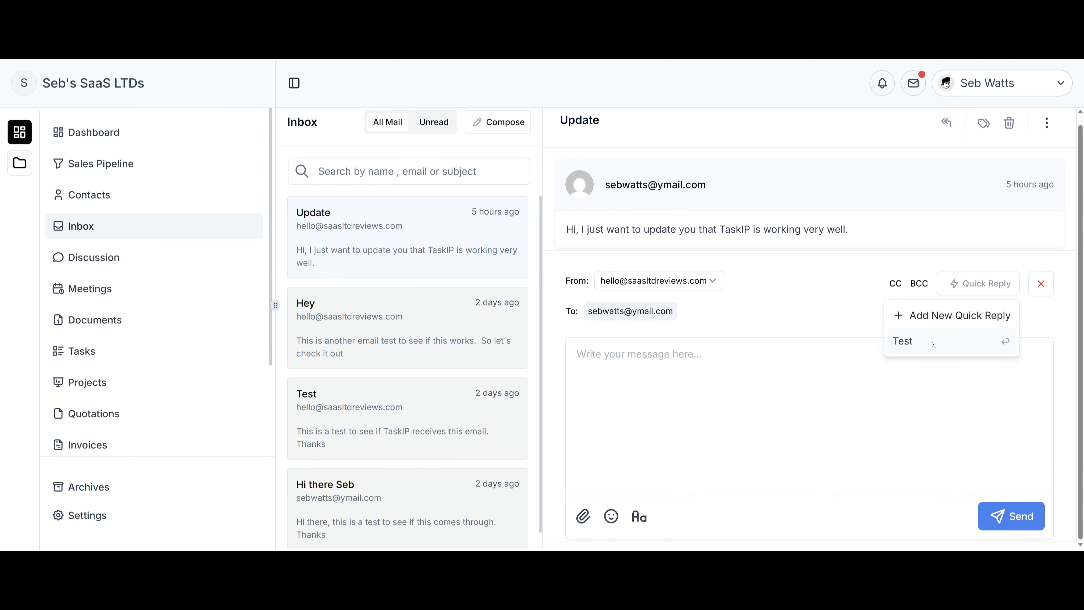
{"action": "left_click", "coordinate": [951, 343]}
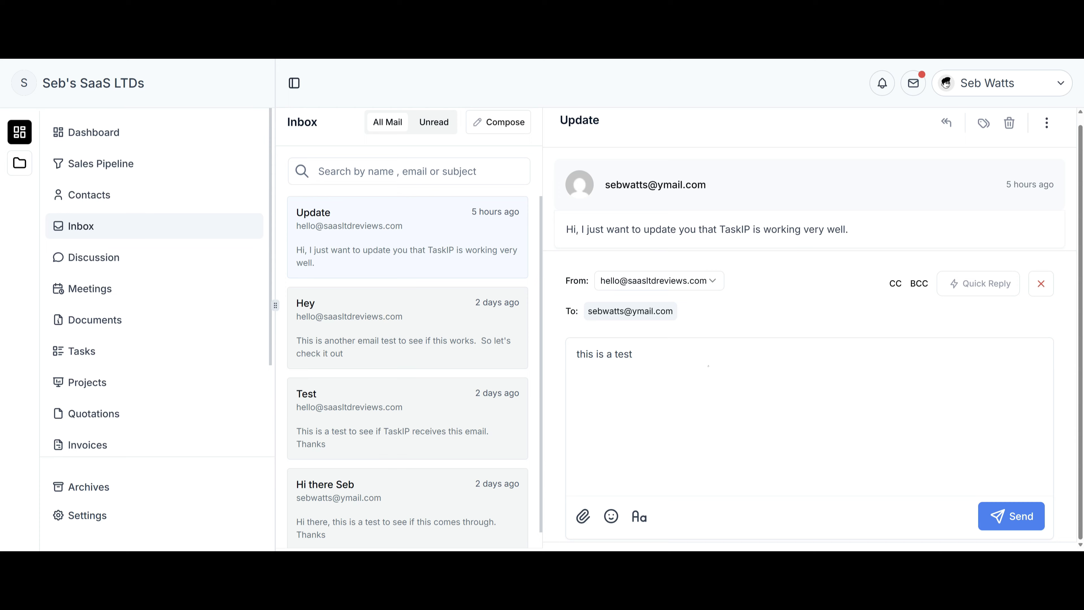
{"action": "left_click", "coordinate": [1002, 518]}
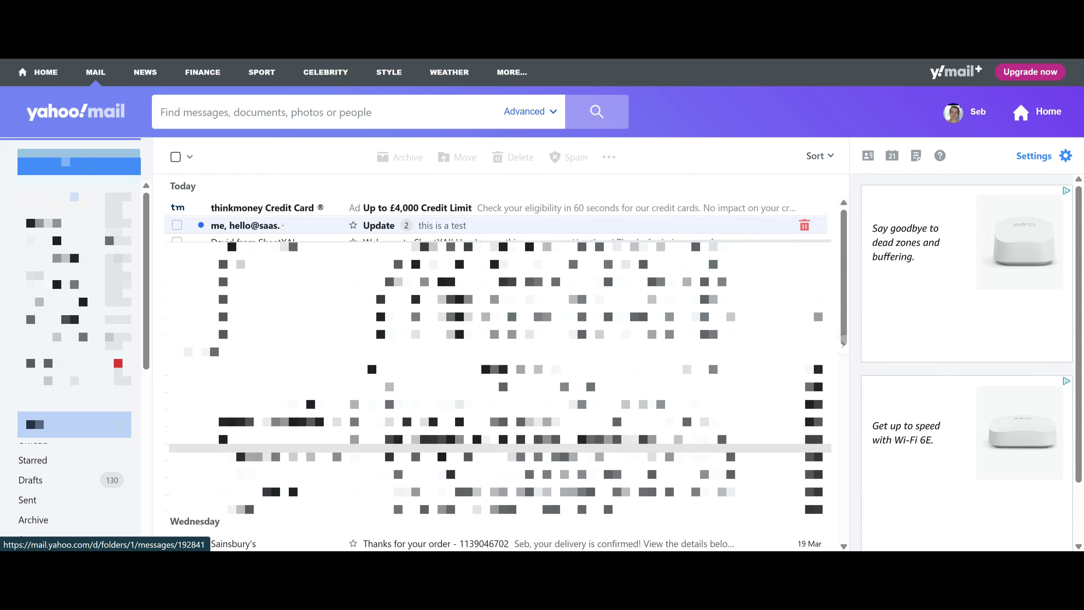
{"action": "left_click", "coordinate": [307, 224]}
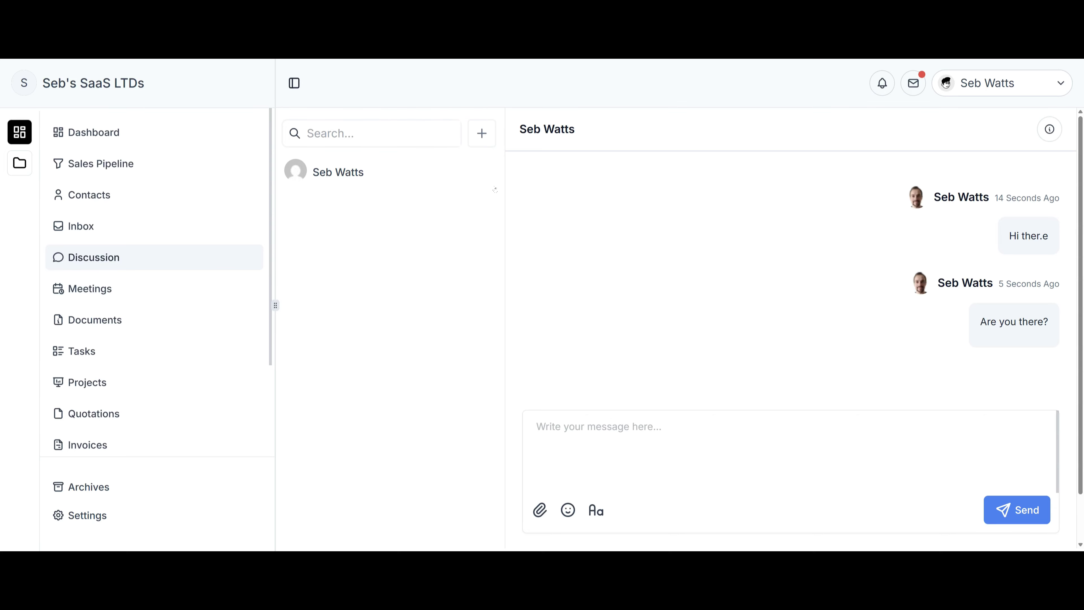
From the one-to-one chat, start a new Group conversation in Discussion.
{"action": "left_click", "coordinate": [371, 179]}
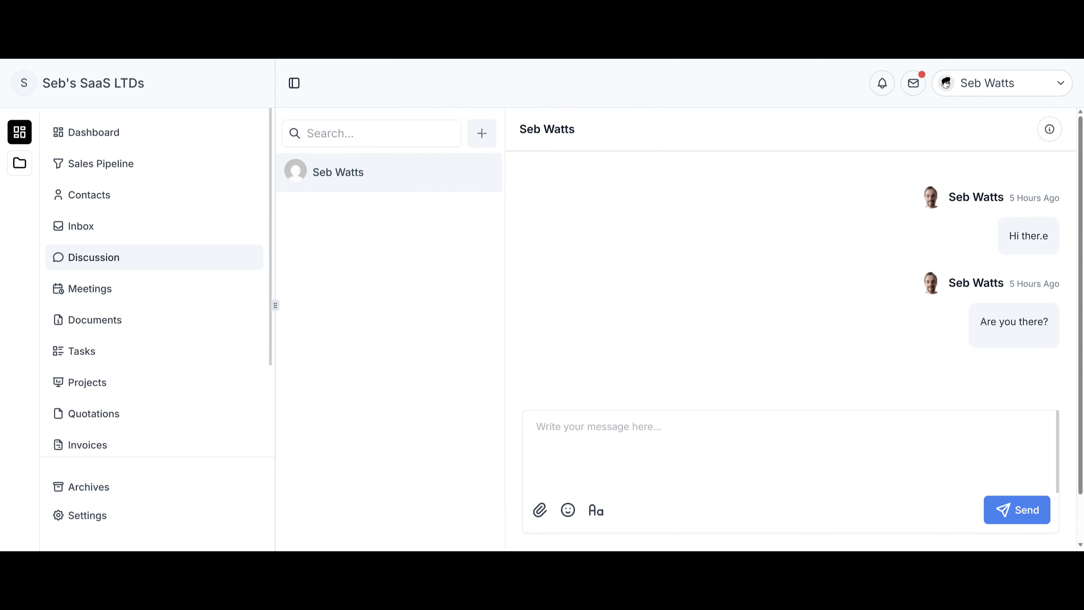
{"action": "left_click", "coordinate": [481, 133]}
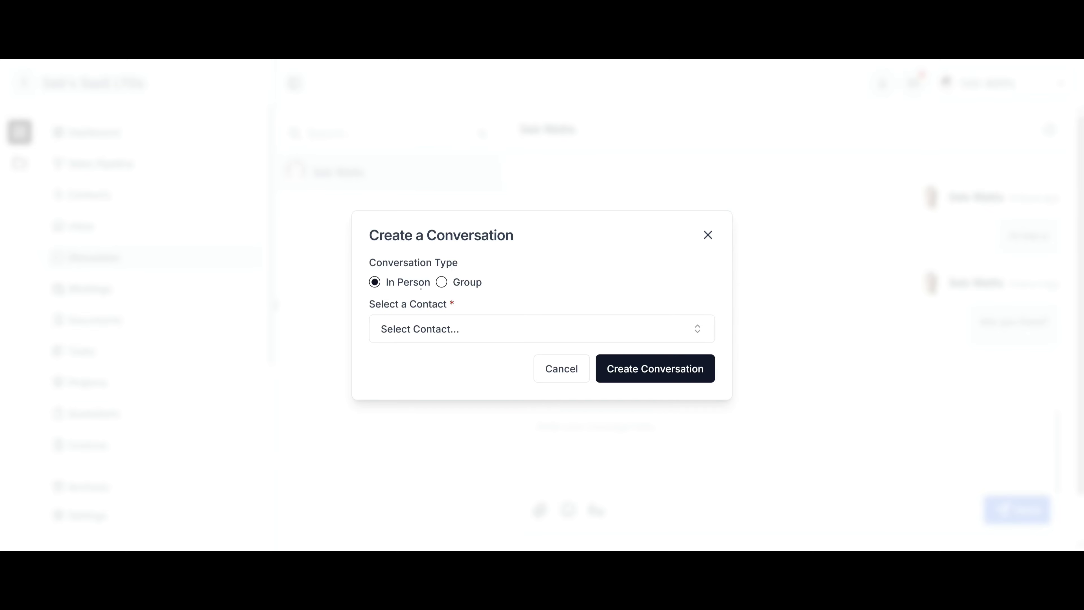
{"action": "left_click", "coordinate": [457, 287]}
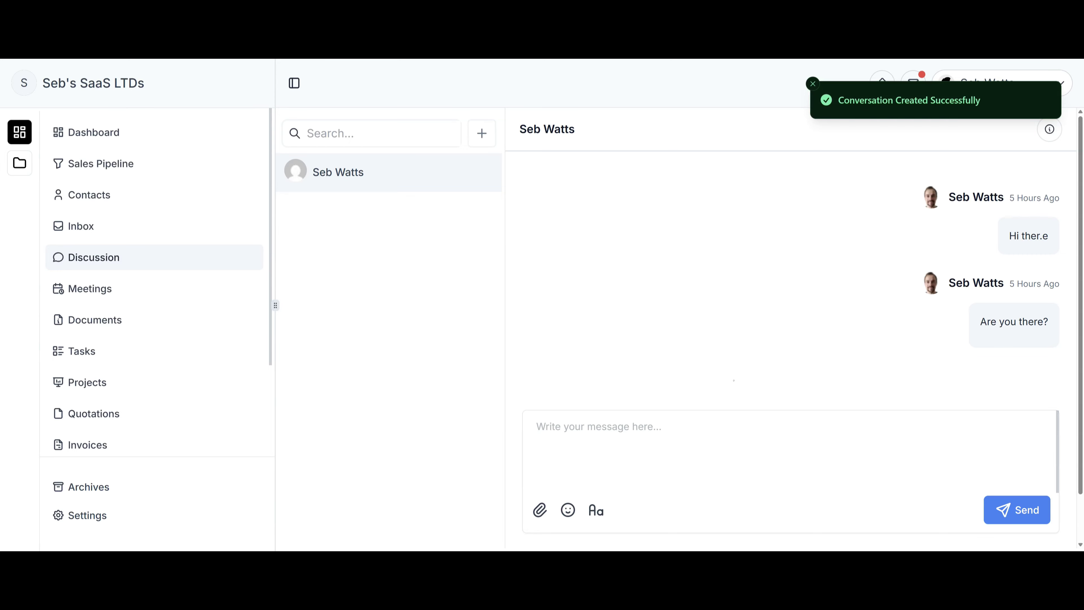
{"action": "left_click", "coordinate": [725, 431]}
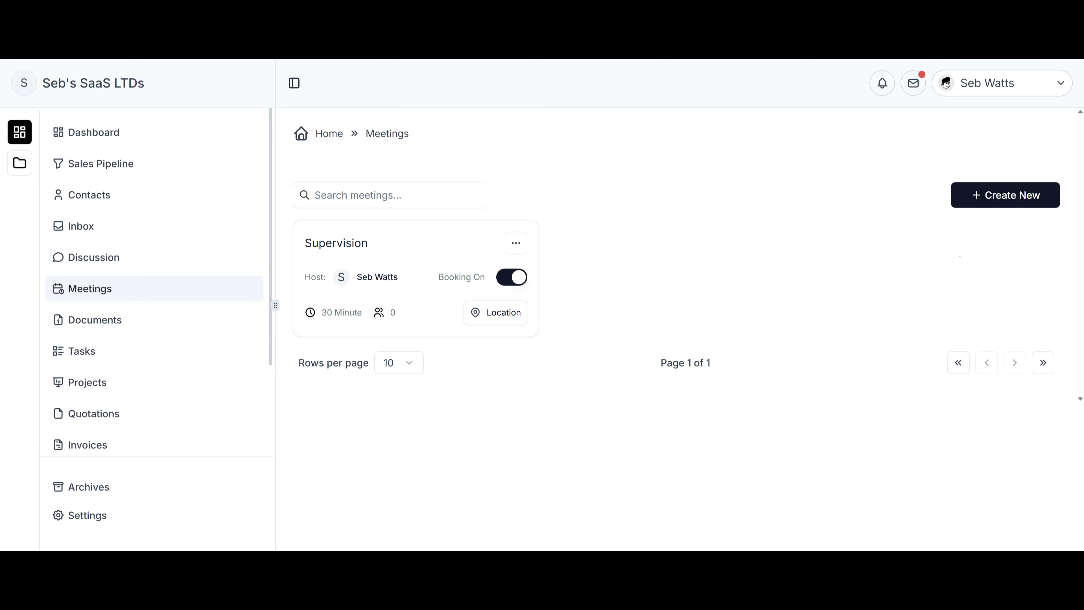
Open the Supervision meeting and review its host list, keeping the current host.
{"action": "left_click", "coordinate": [1005, 200]}
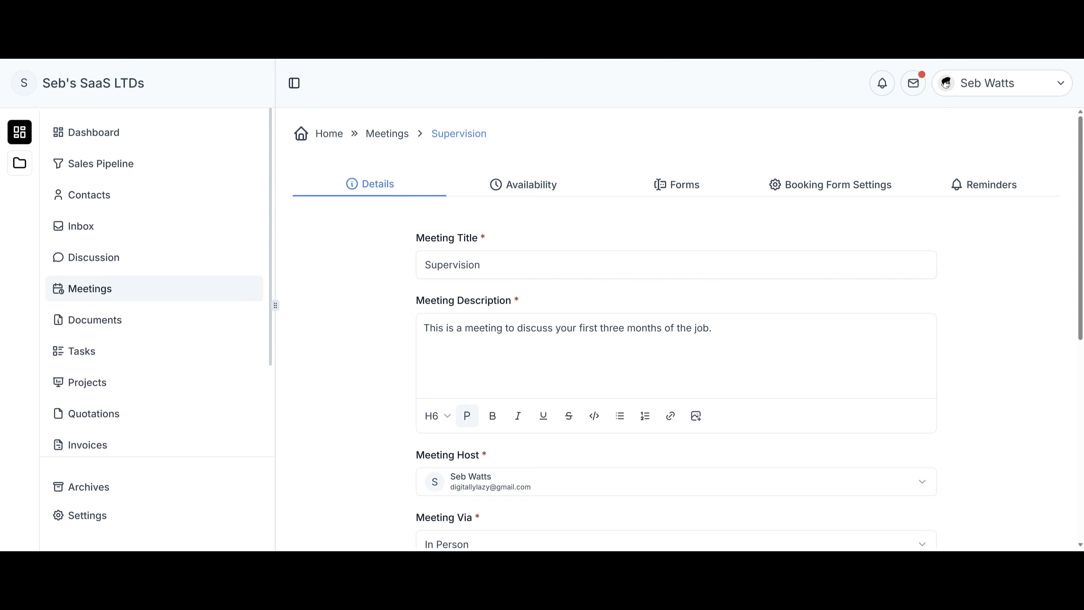
{"action": "scroll", "coordinate": [696, 252], "scroll_direction": "down", "scroll_amount": 4}
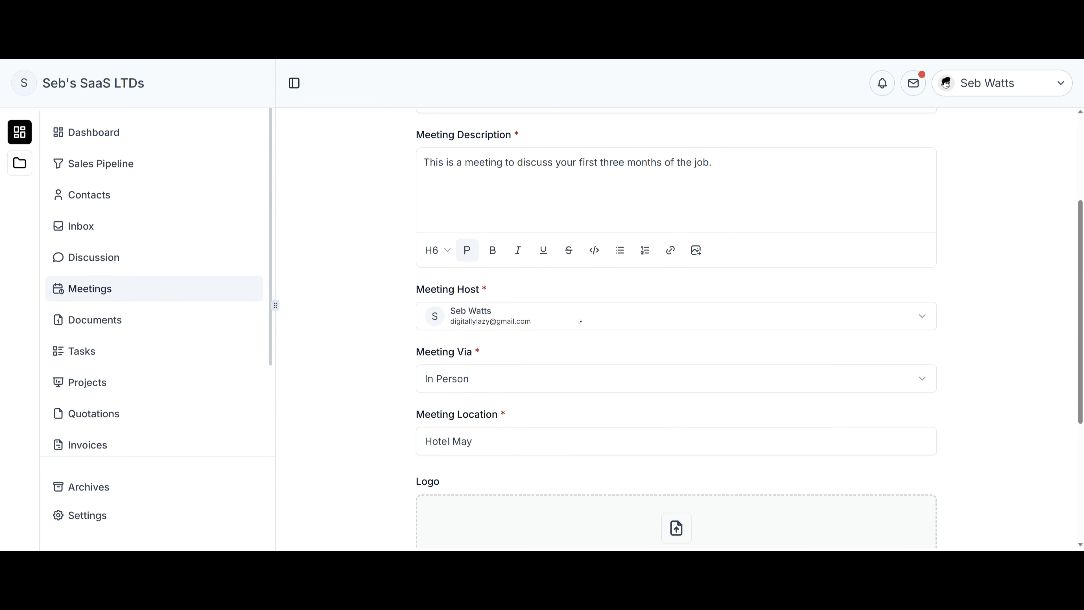
{"action": "left_click", "coordinate": [674, 317]}
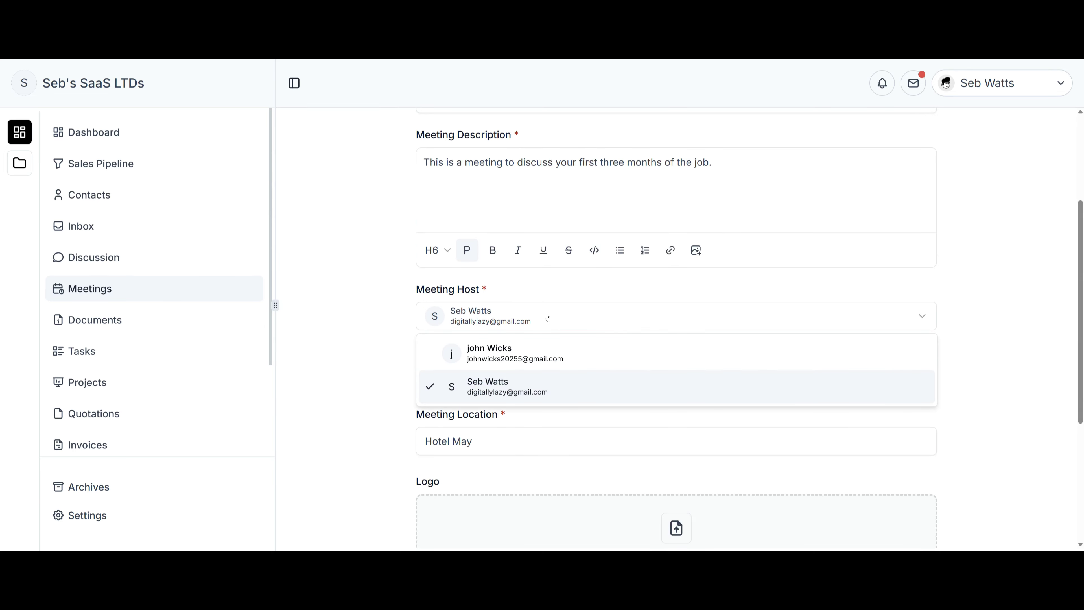
{"action": "left_click", "coordinate": [603, 389]}
Try Google Meet, Phone Call and In Person, settling on a phone call where the host calls.
{"action": "left_click", "coordinate": [517, 381]}
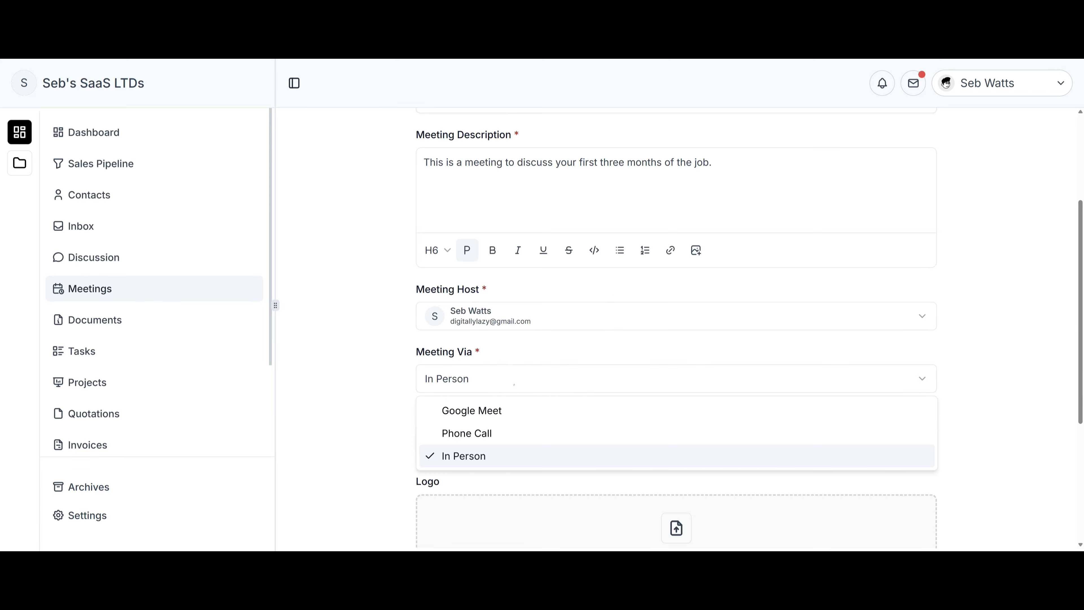
{"action": "left_click", "coordinate": [516, 414]}
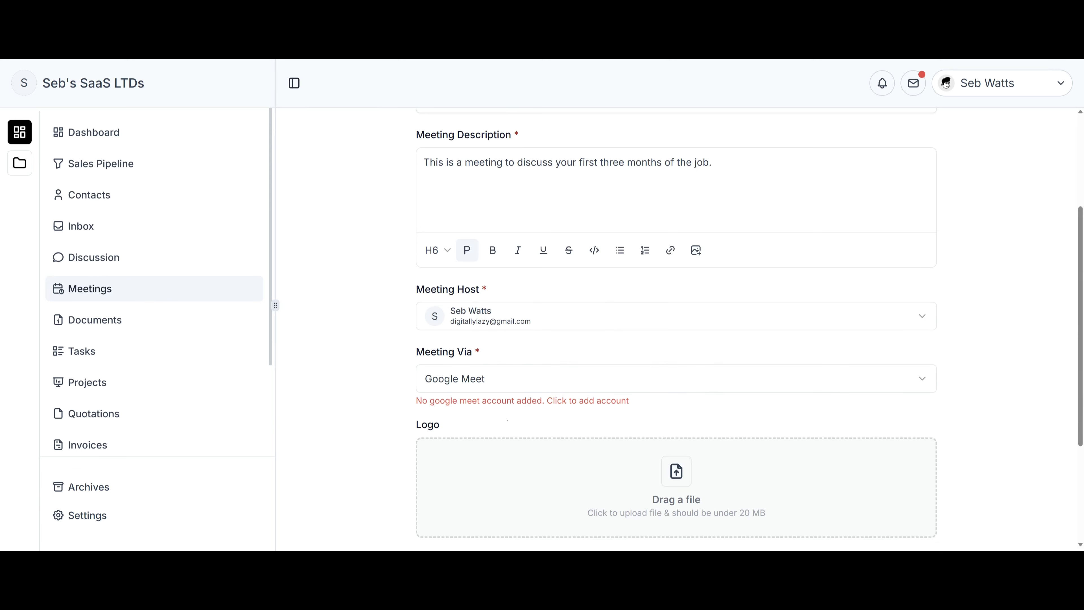
{"action": "left_click", "coordinate": [541, 380]}
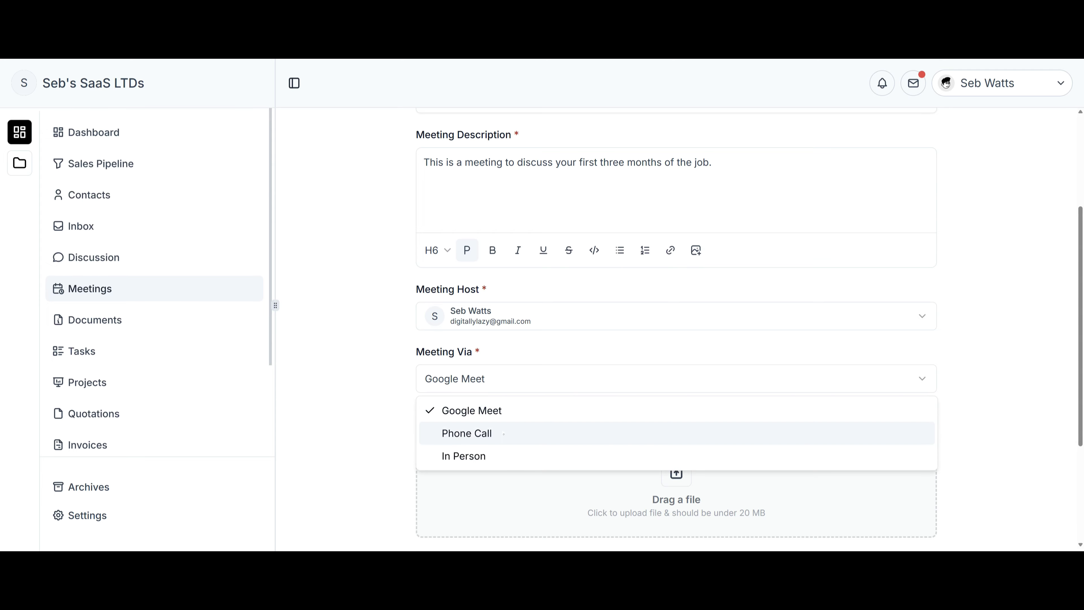
{"action": "left_click", "coordinate": [491, 431]}
{"action": "left_click", "coordinate": [470, 453]}
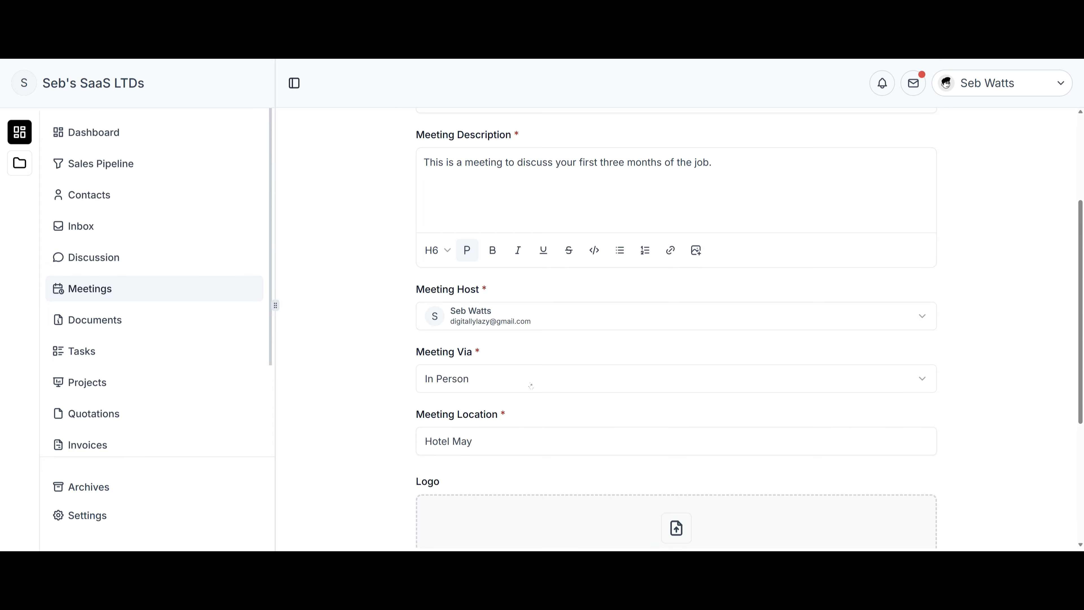
{"action": "left_click", "coordinate": [527, 379]}
{"action": "left_click", "coordinate": [483, 434]}
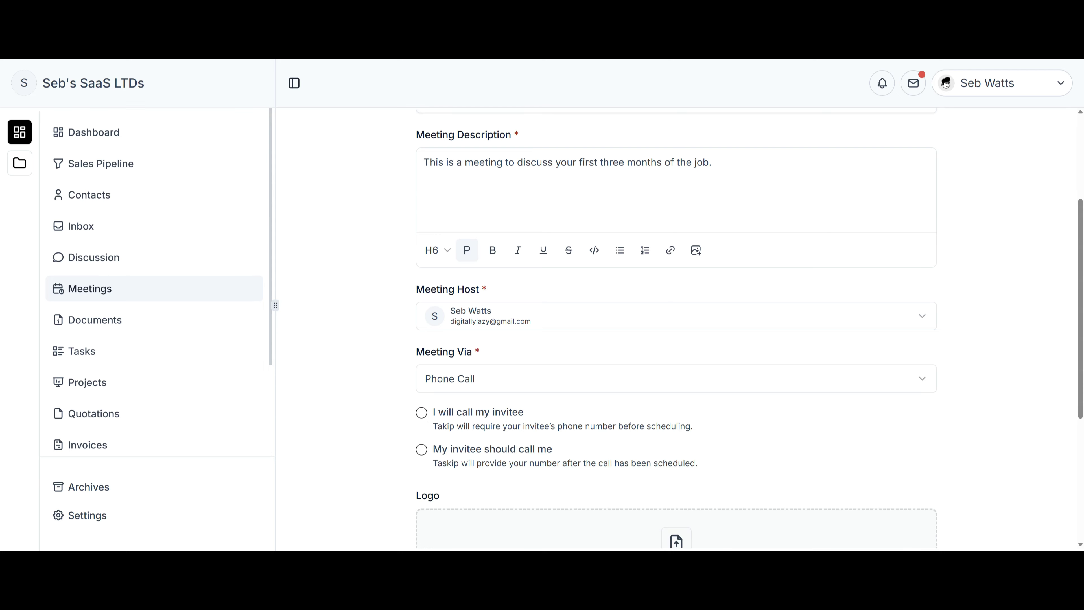
{"action": "left_click", "coordinate": [449, 422]}
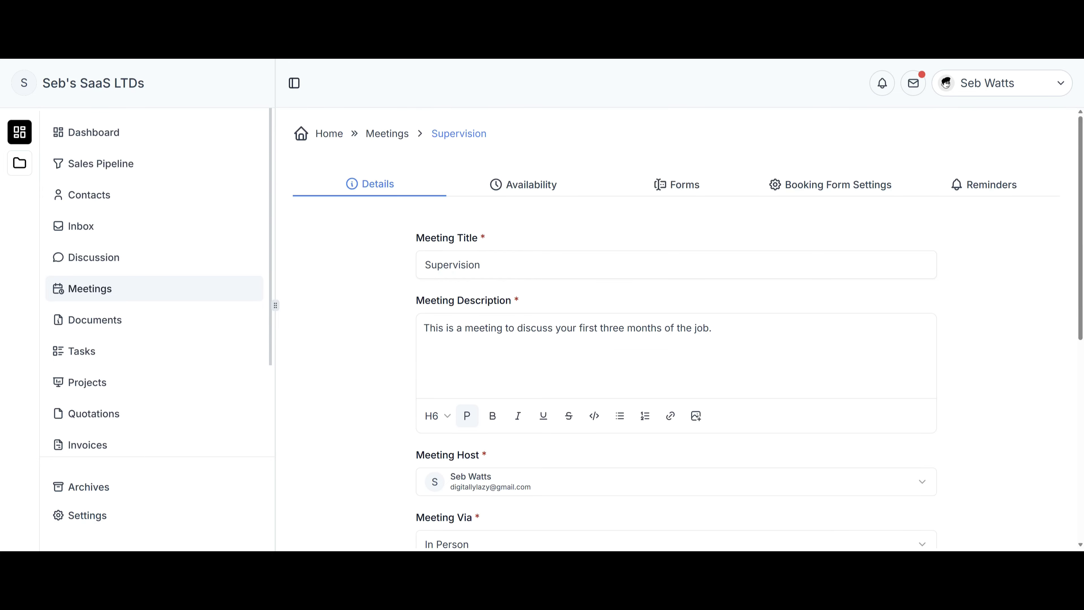
{"action": "left_click", "coordinate": [534, 195]}
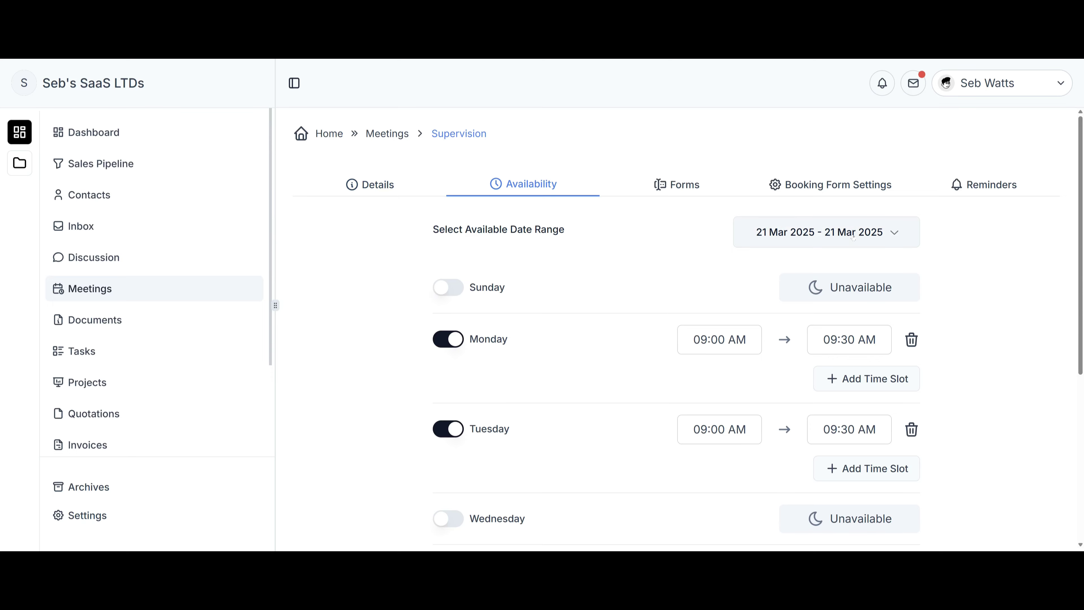
Check the Supervision meeting's date-range calendar and Monday's 09:00–09:30 AM time slot.
{"action": "left_click", "coordinate": [826, 232]}
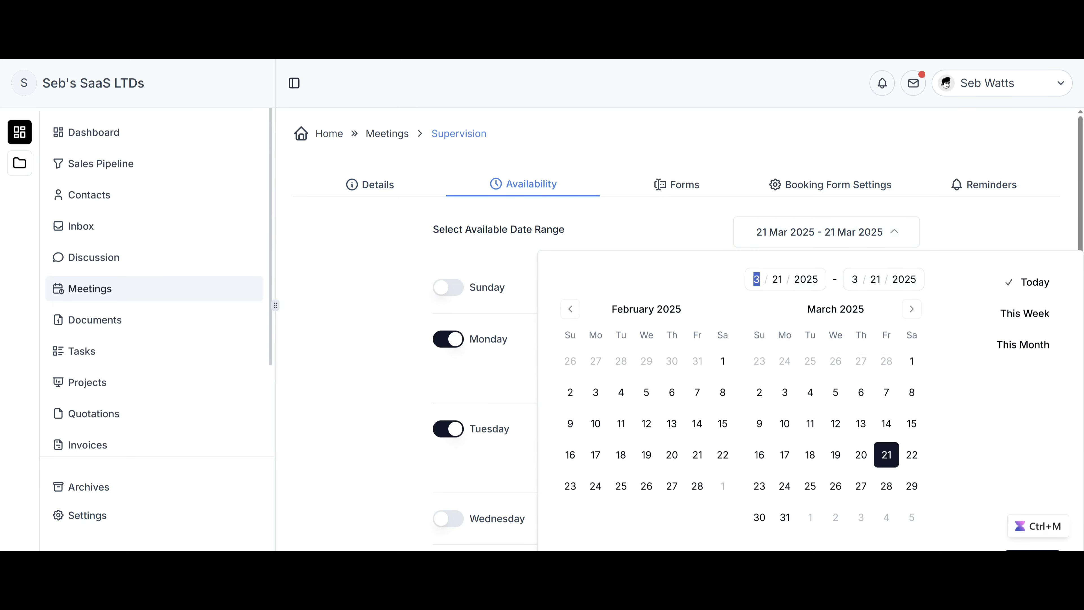
{"action": "key", "text": "Escape"}
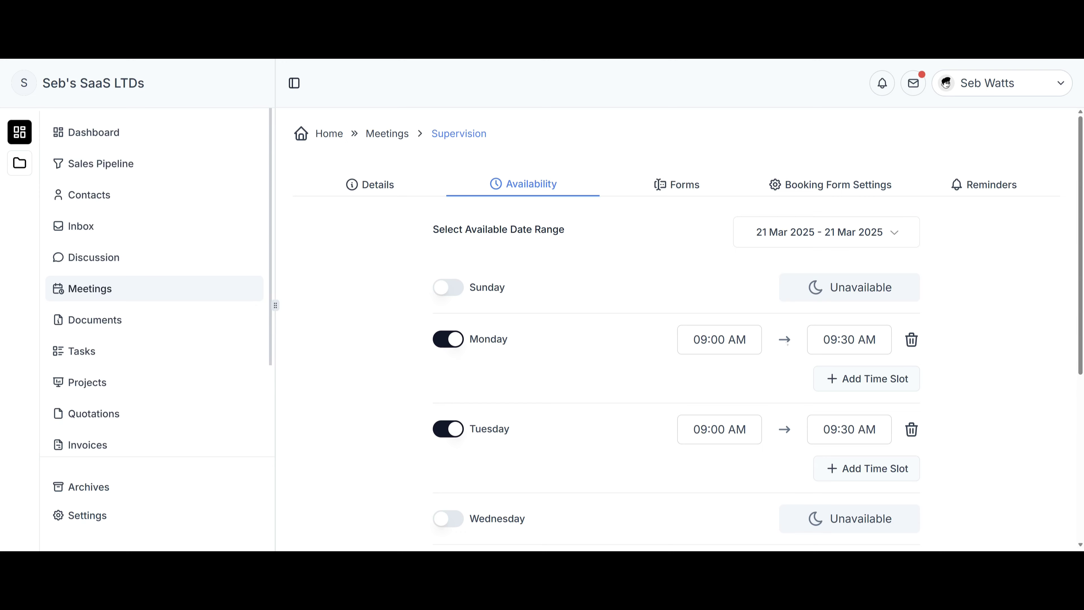
{"action": "left_click", "coordinate": [850, 339]}
{"action": "scroll", "coordinate": [633, 394], "scroll_direction": "down", "scroll_amount": 4}
{"action": "scroll", "coordinate": [636, 392], "scroll_direction": "down", "scroll_amount": 3}
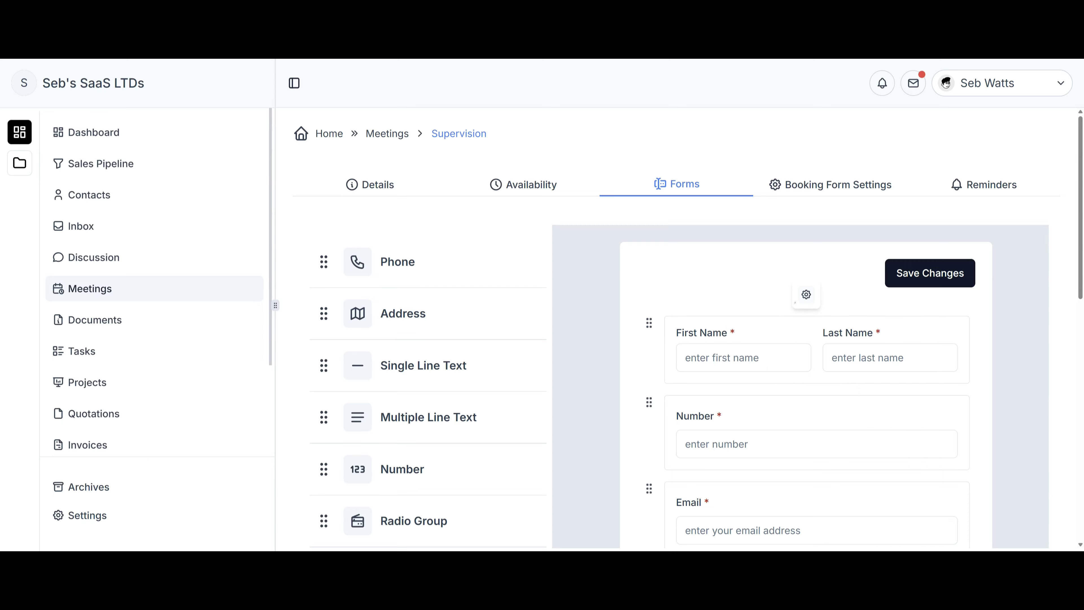
Move the Email field below Number on the booking form, then back above it.
{"action": "scroll", "coordinate": [726, 299], "scroll_direction": "down", "scroll_amount": 4}
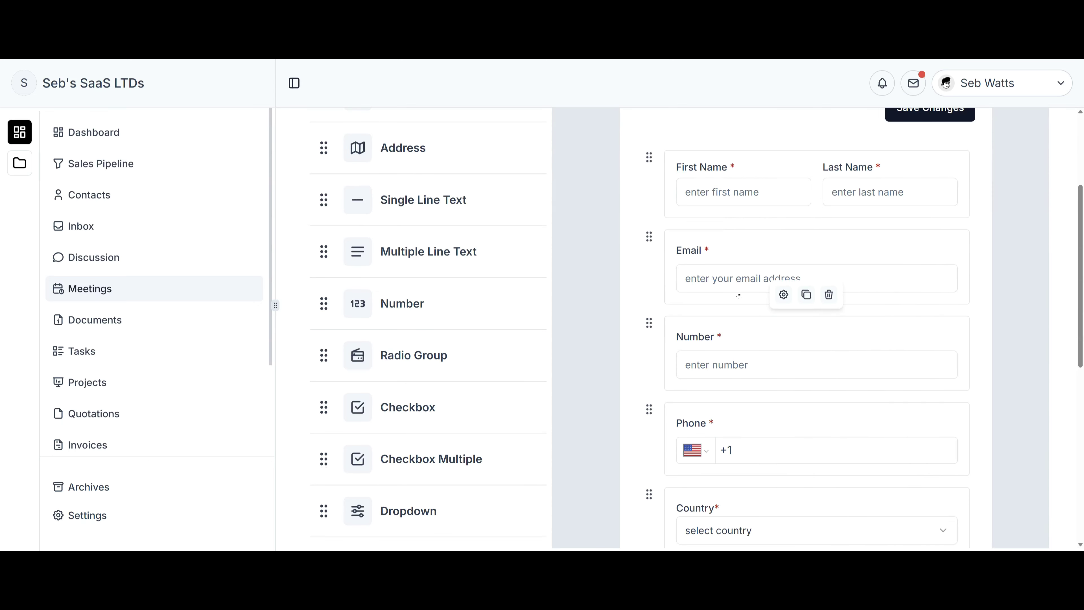
{"action": "left_click_drag", "start_coordinate": [649, 238], "coordinate": [652, 340]}
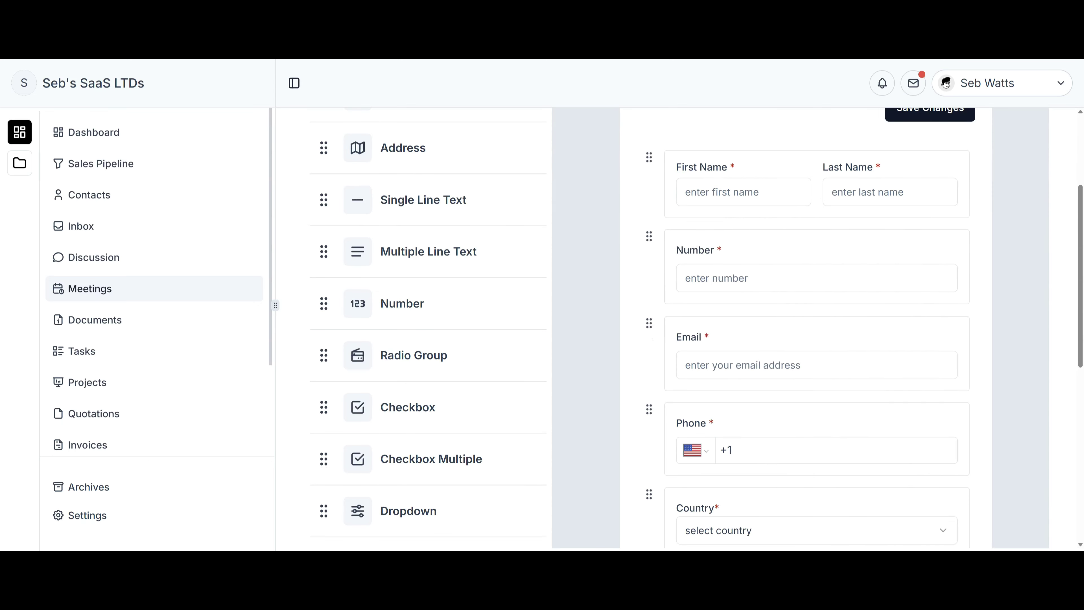
{"action": "left_click_drag", "start_coordinate": [653, 270], "coordinate": [651, 230]}
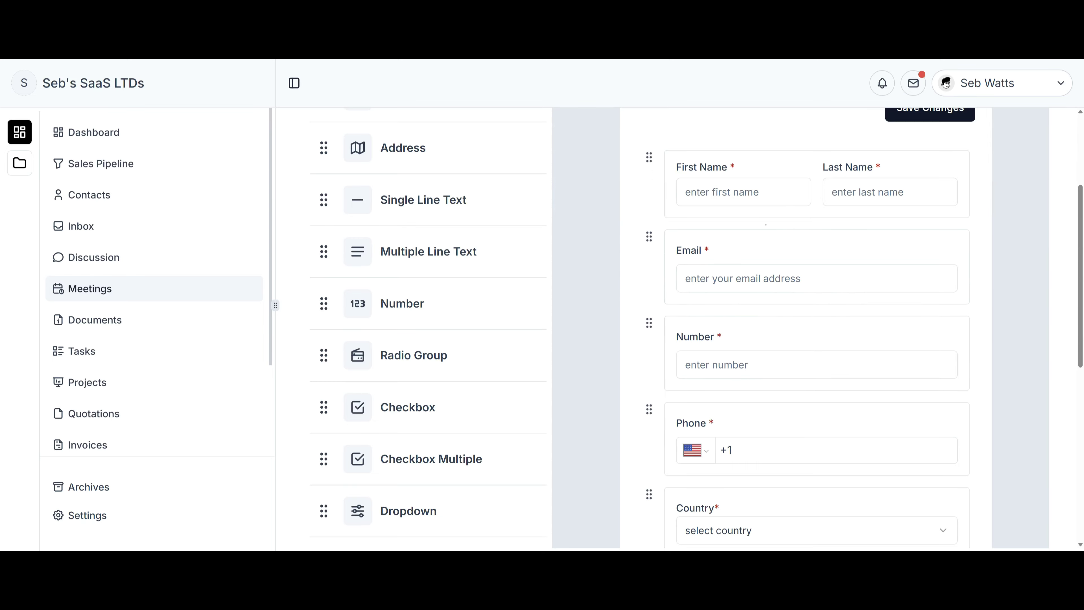
{"action": "scroll", "coordinate": [736, 221], "scroll_direction": "up", "scroll_amount": 4}
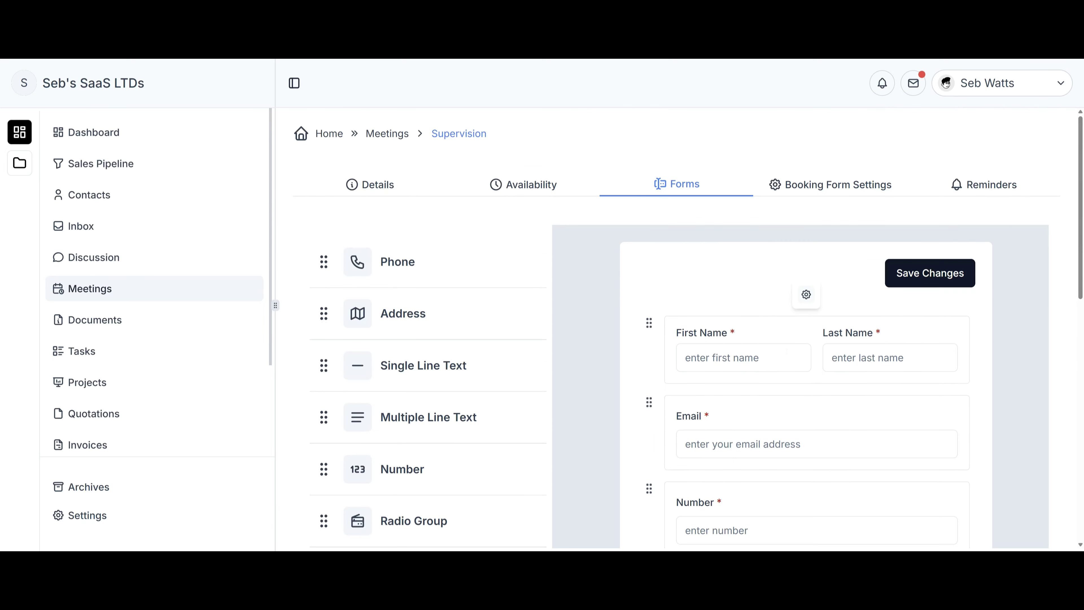
Add Phone and Radio Group fields to the booking form, placing Radio Group below Email.
{"action": "left_click_drag", "start_coordinate": [484, 271], "coordinate": [761, 318]}
{"action": "scroll", "coordinate": [700, 343], "scroll_direction": "down", "scroll_amount": 4}
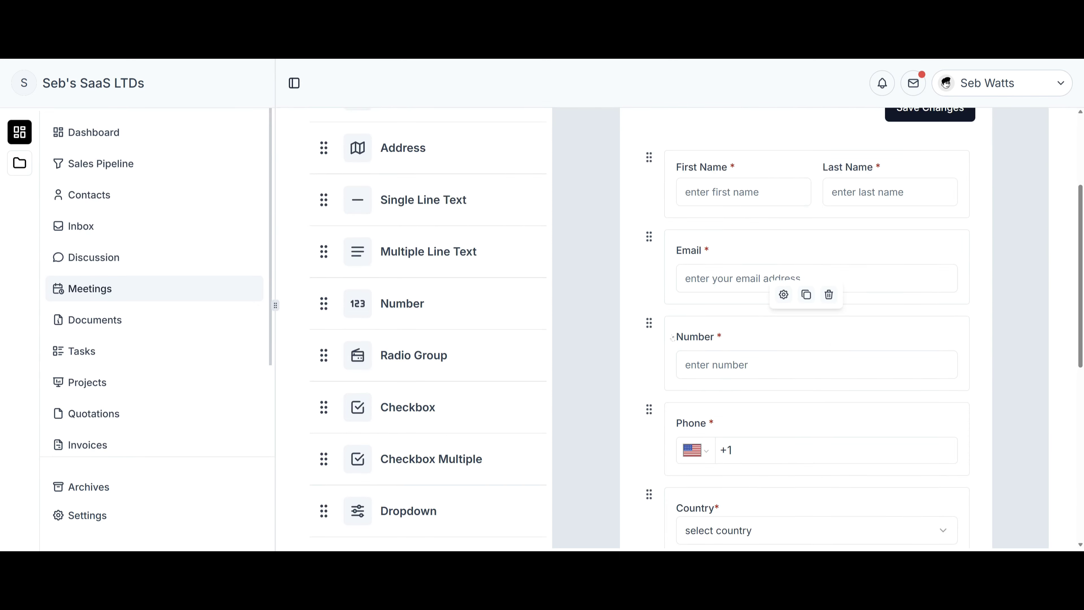
{"action": "scroll", "coordinate": [708, 338], "scroll_direction": "up", "scroll_amount": 4}
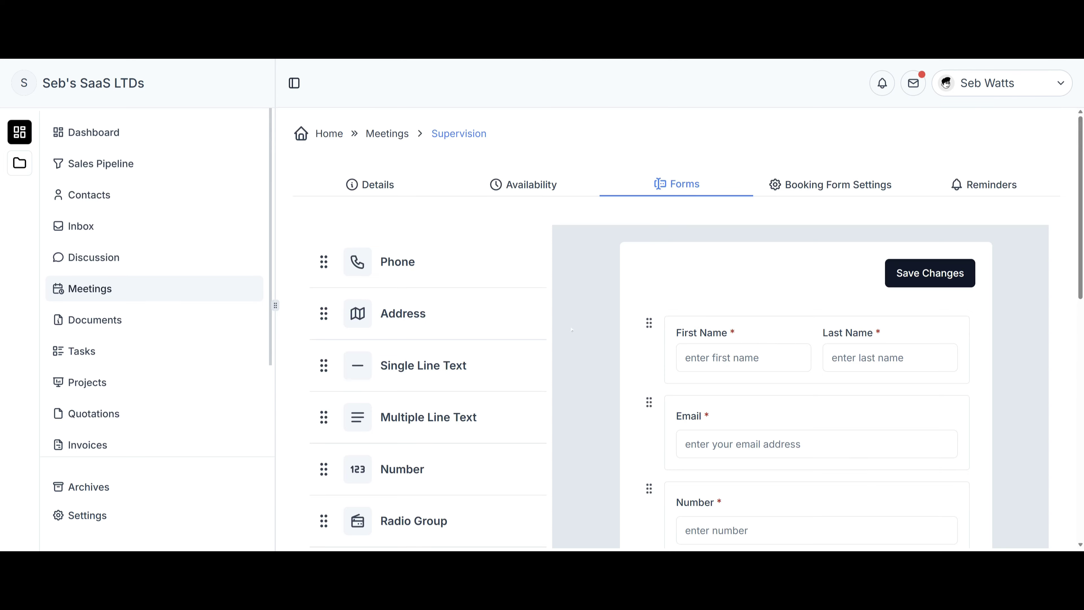
{"action": "scroll", "coordinate": [572, 330], "scroll_direction": "down", "scroll_amount": 4}
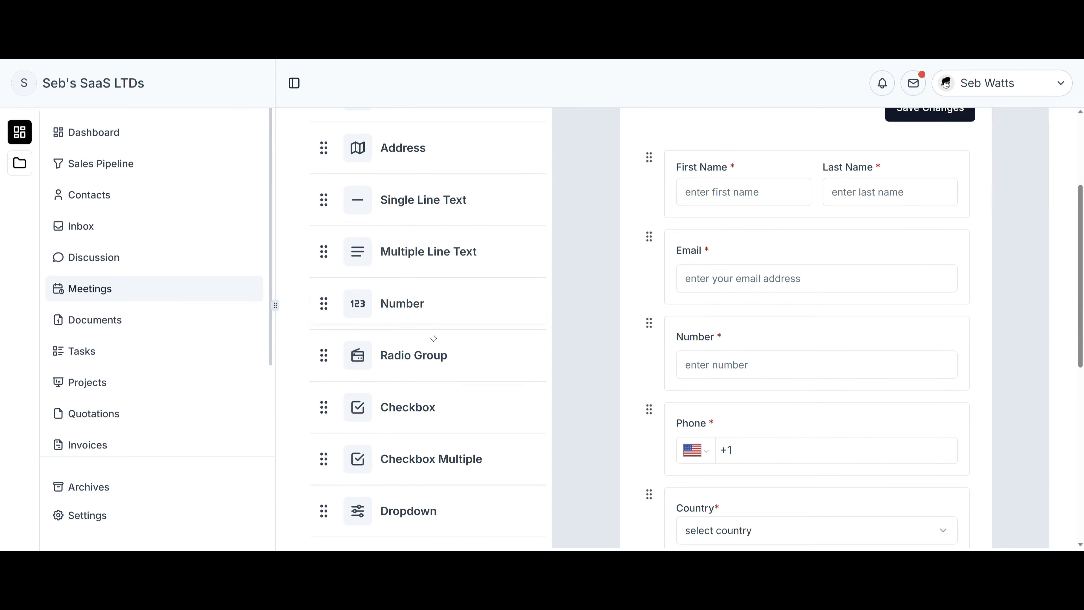
{"action": "left_click_drag", "start_coordinate": [428, 354], "coordinate": [793, 217]}
{"action": "left_click_drag", "start_coordinate": [802, 325], "coordinate": [803, 347]}
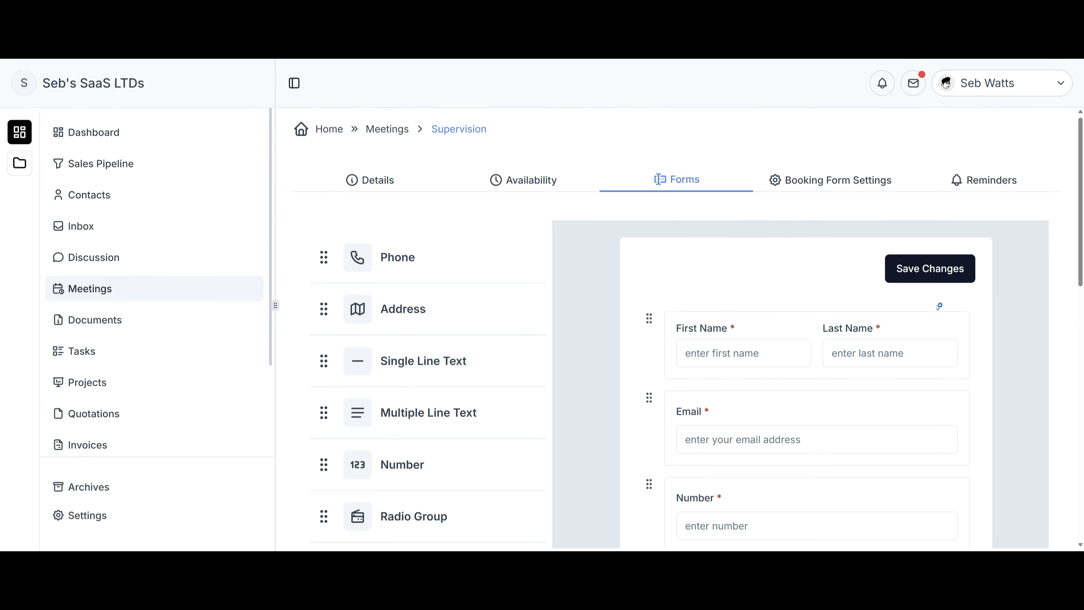
{"action": "left_click", "coordinate": [852, 176]}
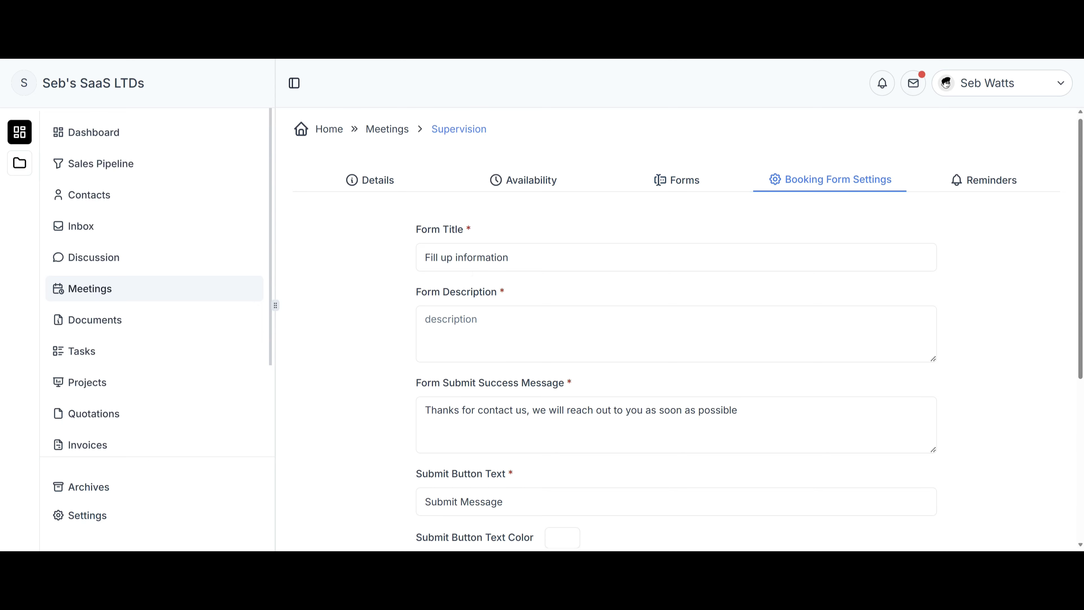
Scroll through the 'Fill up information' booking form settings.
{"action": "scroll", "coordinate": [676, 342], "scroll_direction": "down", "scroll_amount": 4}
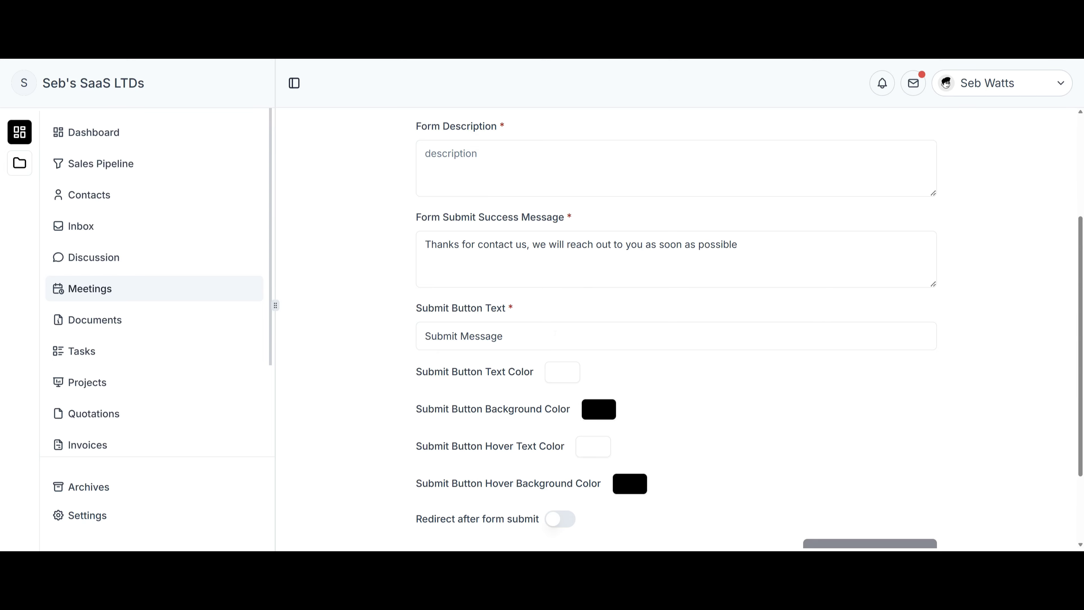
{"action": "scroll", "coordinate": [676, 329], "scroll_direction": "down", "scroll_amount": 3}
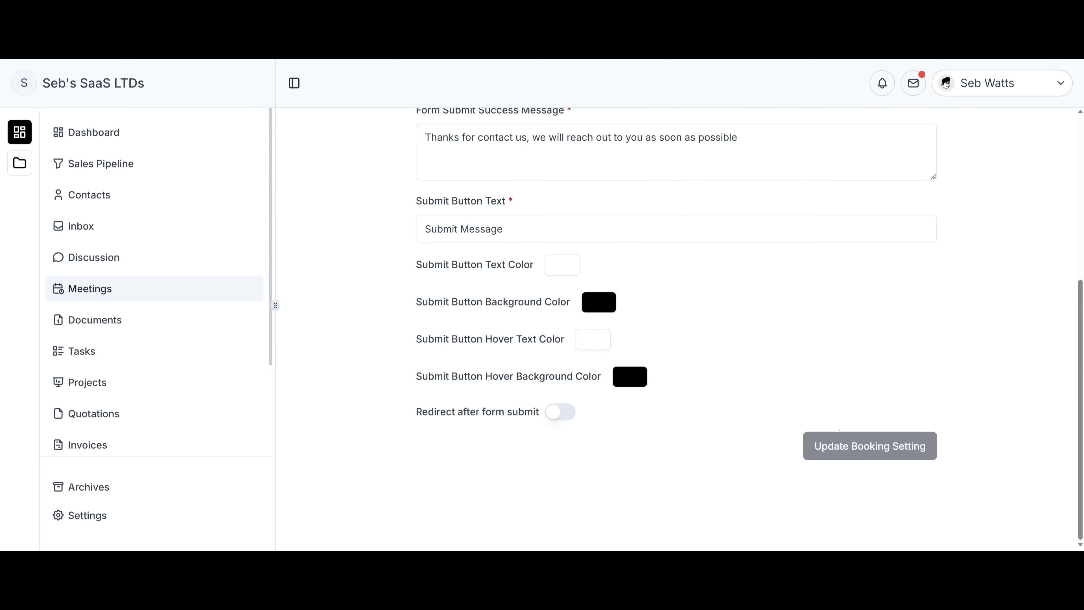
{"action": "scroll", "coordinate": [840, 430], "scroll_direction": "up", "scroll_amount": 6}
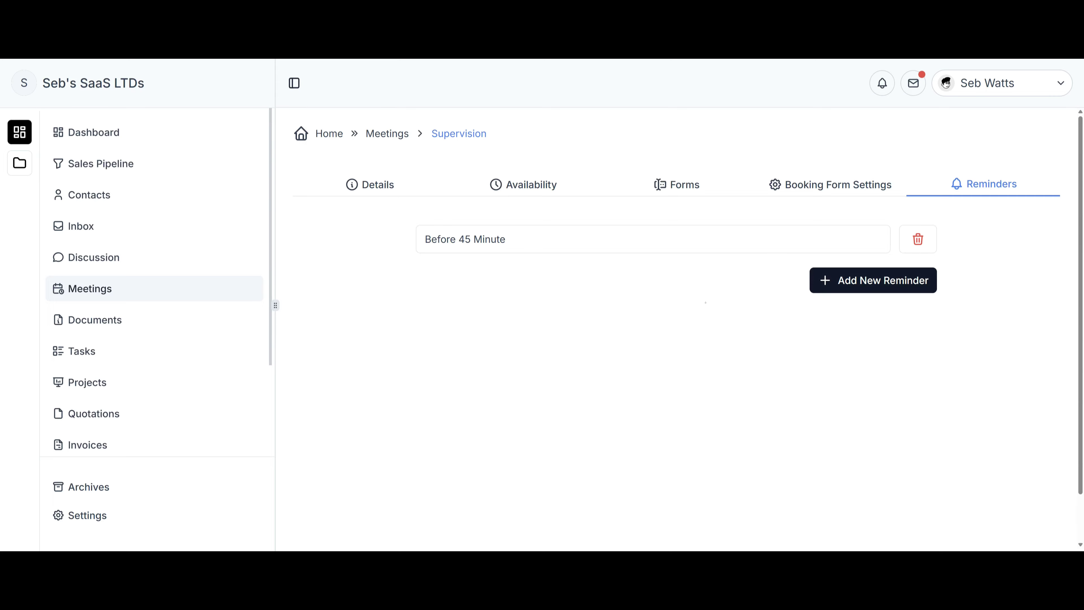
Start a new reminder and browse its duration choices without selecting any.
{"action": "left_click", "coordinate": [822, 276]}
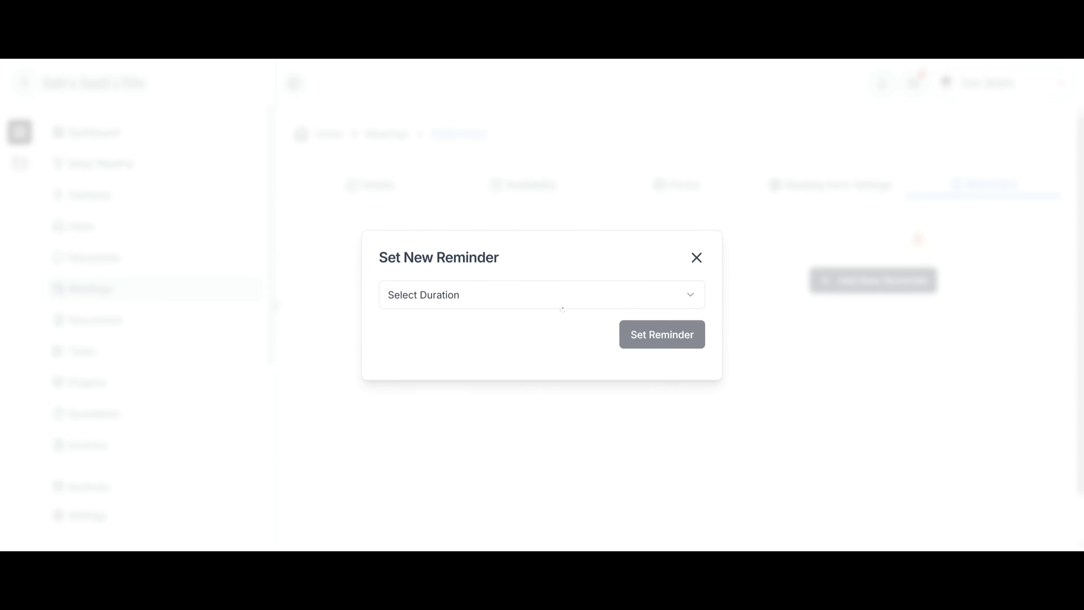
{"action": "left_click", "coordinate": [561, 304]}
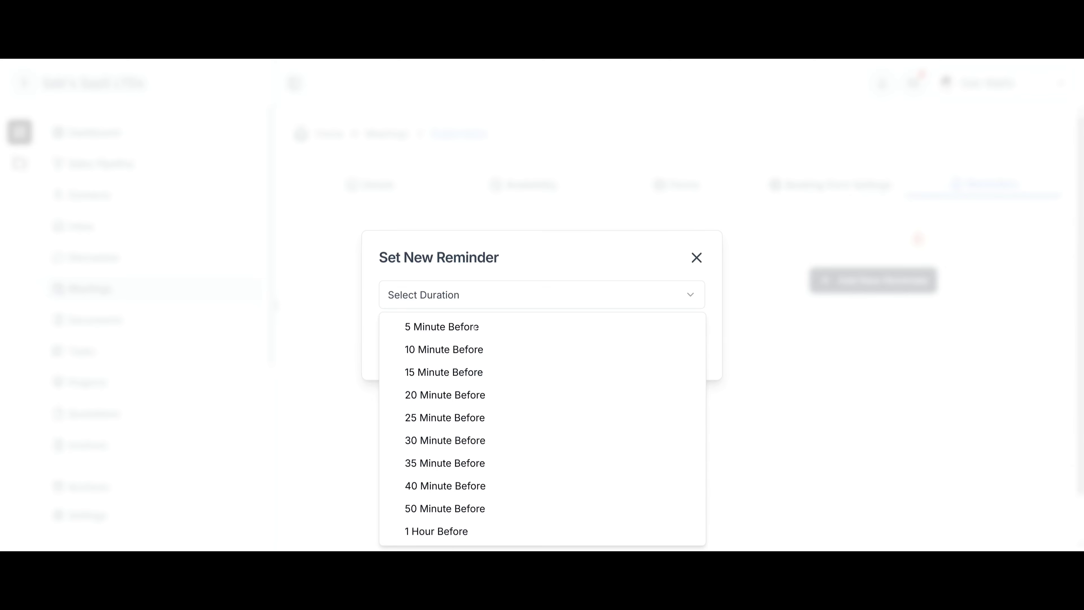
{"action": "left_click", "coordinate": [580, 267]}
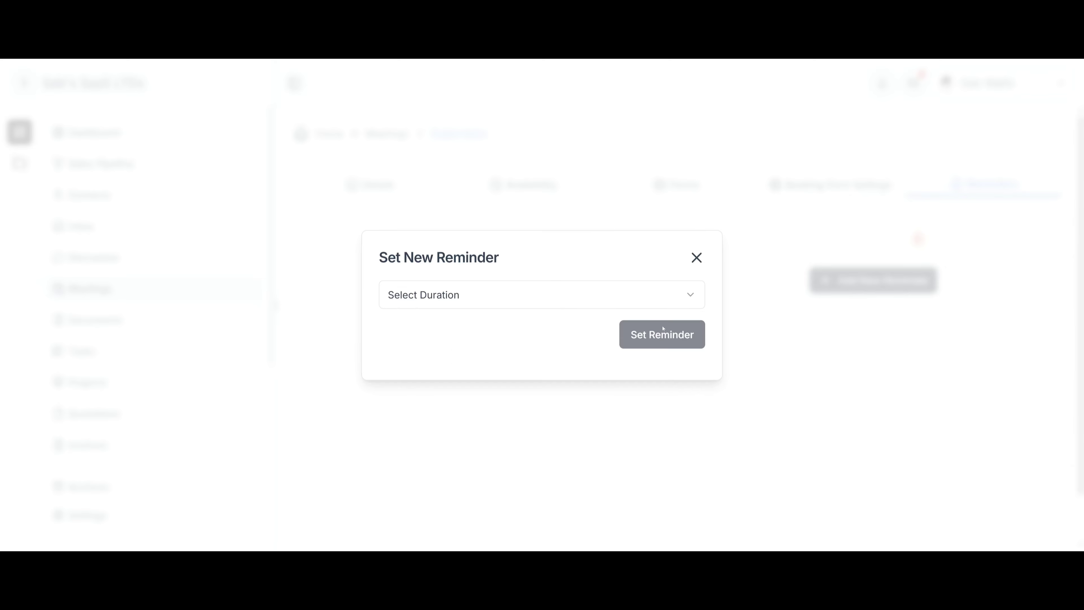
{"action": "left_click", "coordinate": [631, 290]}
{"action": "left_click", "coordinate": [692, 272]}
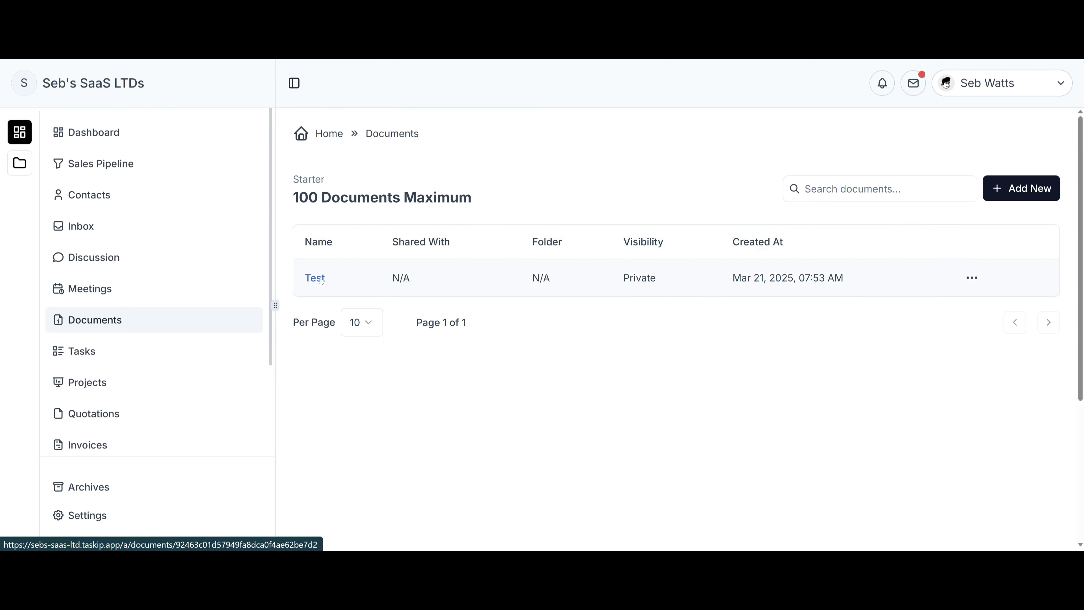
Open the Test document and browse the block type menu under the Supervision heading.
{"action": "left_click", "coordinate": [321, 279]}
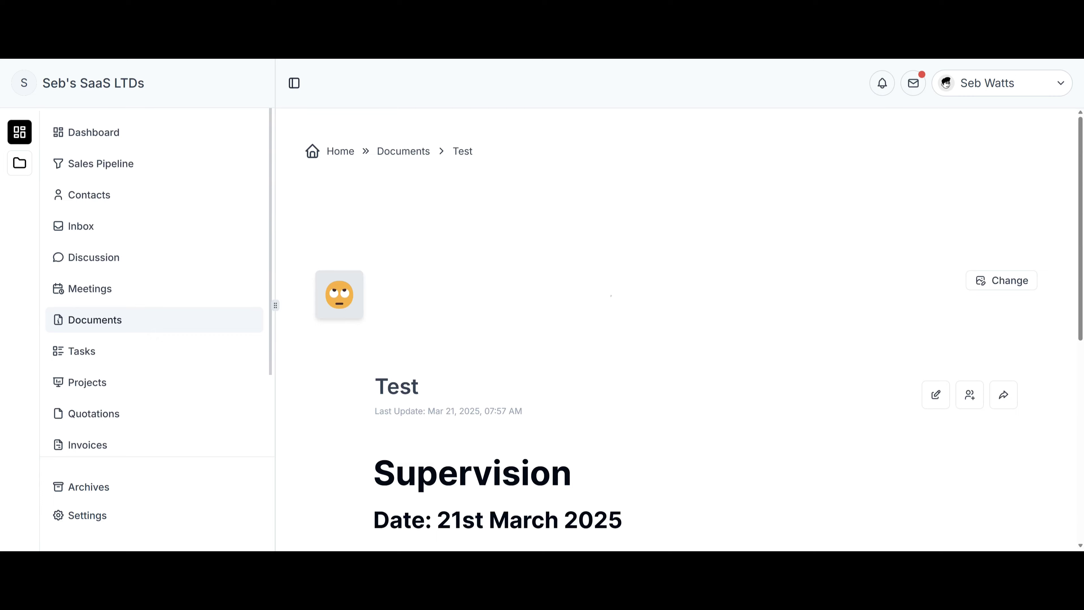
{"action": "scroll", "coordinate": [610, 295], "scroll_direction": "down", "scroll_amount": 4}
{"action": "scroll", "coordinate": [610, 295], "scroll_direction": "up", "scroll_amount": 4}
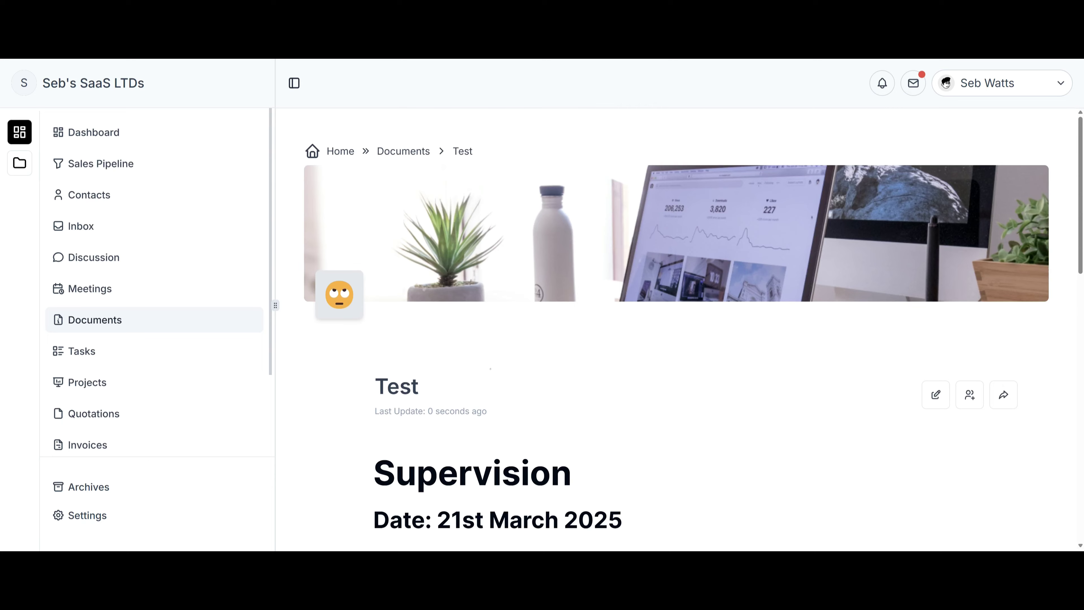
{"action": "scroll", "coordinate": [590, 390], "scroll_direction": "down", "scroll_amount": 4}
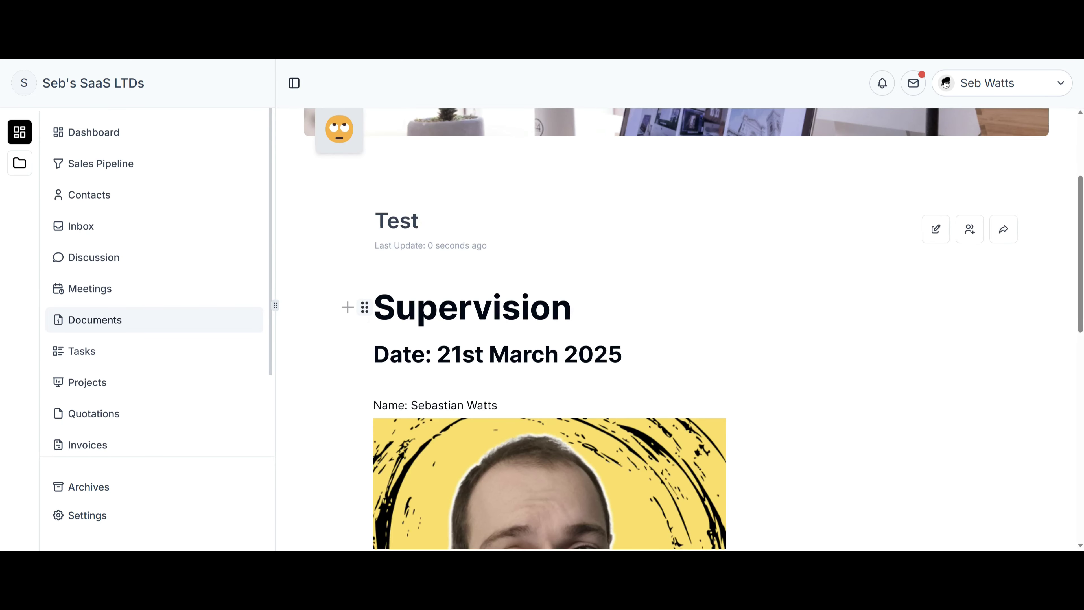
{"action": "left_click", "coordinate": [347, 308]}
{"action": "scroll", "coordinate": [499, 435], "scroll_direction": "down", "scroll_amount": 10}
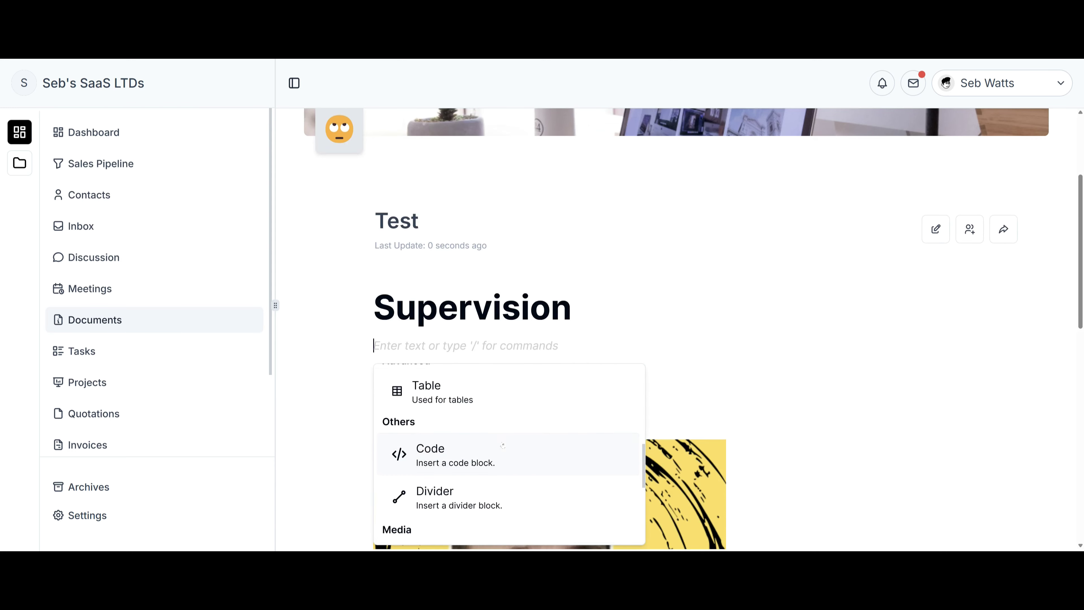
{"action": "scroll", "coordinate": [503, 479], "scroll_direction": "down", "scroll_amount": 3}
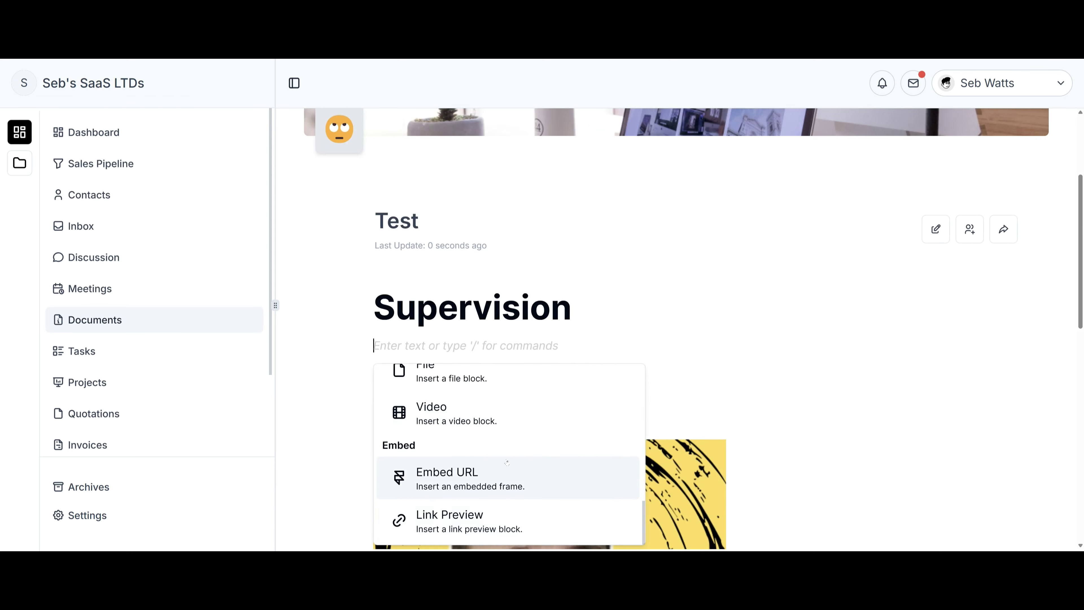
{"action": "scroll", "coordinate": [506, 474], "scroll_direction": "up", "scroll_amount": 8}
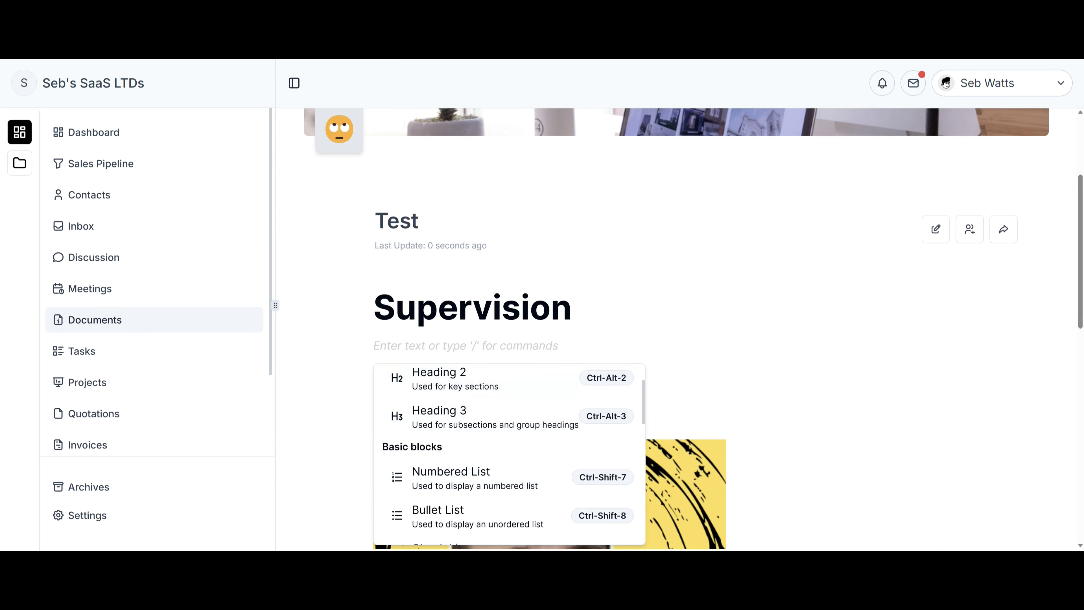
{"action": "left_click", "coordinate": [683, 295]}
{"action": "scroll", "coordinate": [908, 256], "scroll_direction": "up", "scroll_amount": 4}
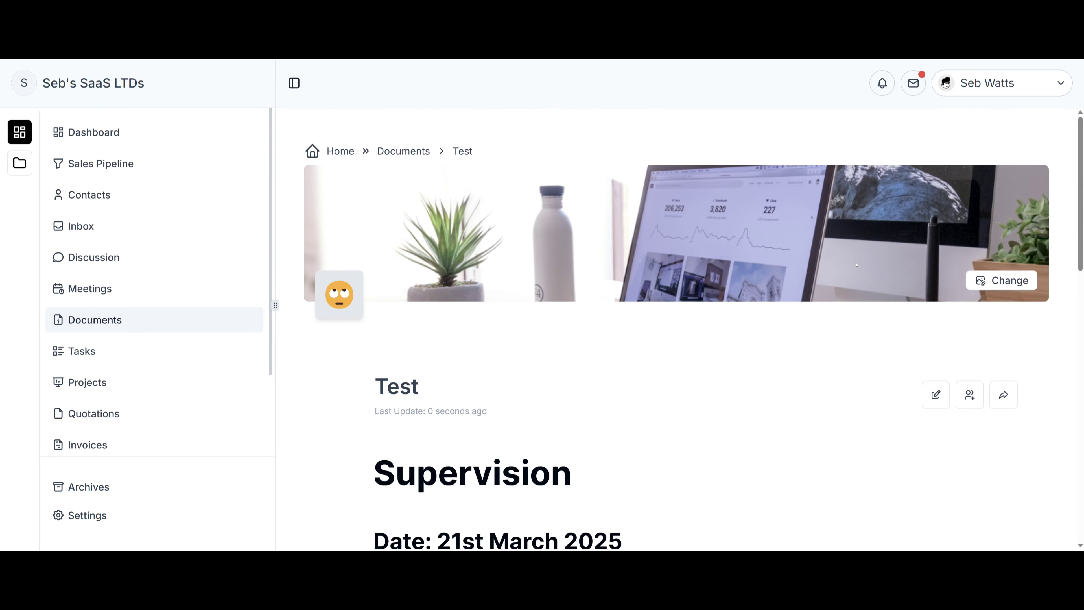
Look through the cover image Gallery and Upload options without changing the cover.
{"action": "left_click", "coordinate": [1001, 280]}
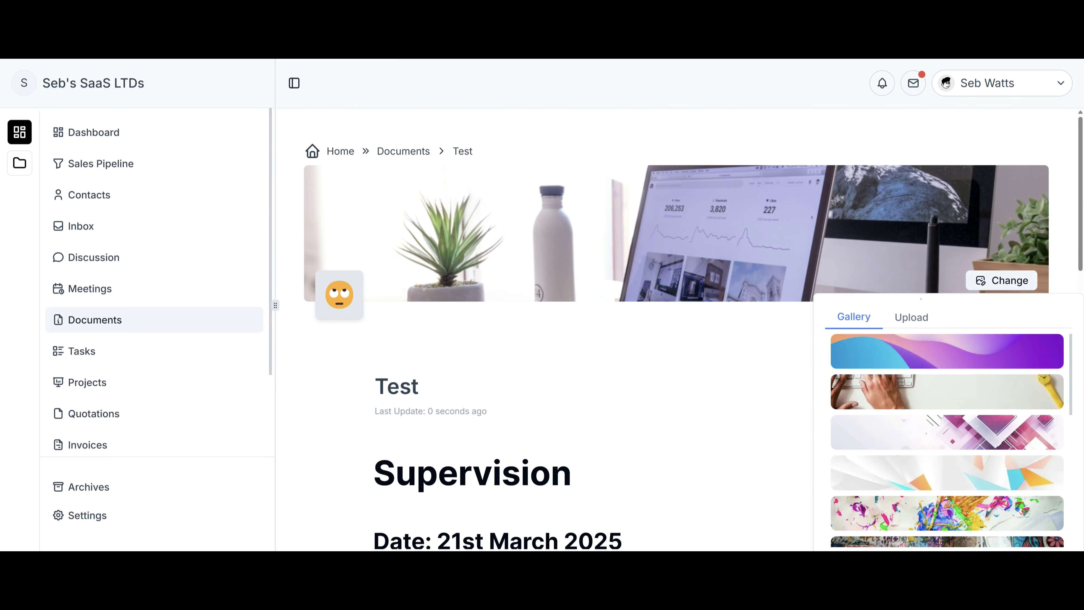
{"action": "scroll", "coordinate": [931, 368], "scroll_direction": "down", "scroll_amount": 5}
{"action": "scroll", "coordinate": [930, 354], "scroll_direction": "up", "scroll_amount": 8}
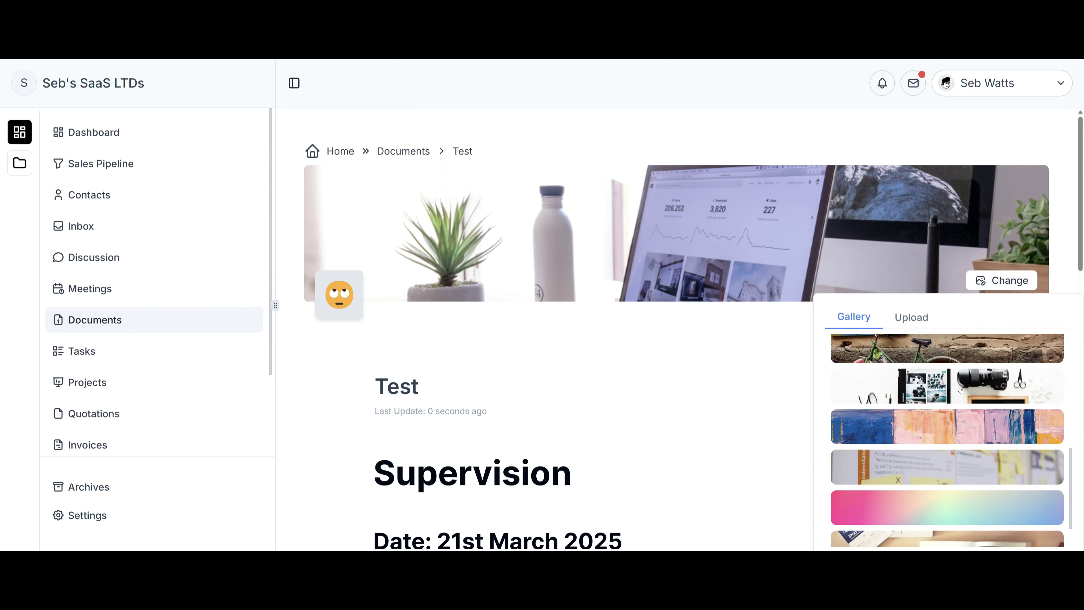
{"action": "left_click", "coordinate": [911, 317]}
{"action": "left_click", "coordinate": [634, 351]}
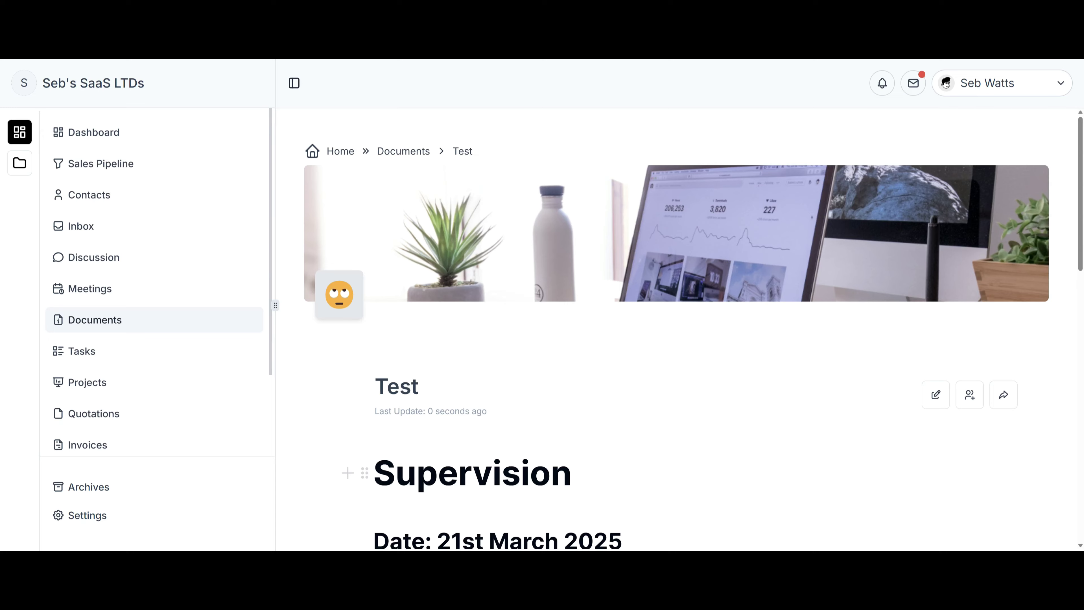
Browse block types for the Supervision heading, then insert an embed frame block on the empty line.
{"action": "double_click", "coordinate": [460, 484]}
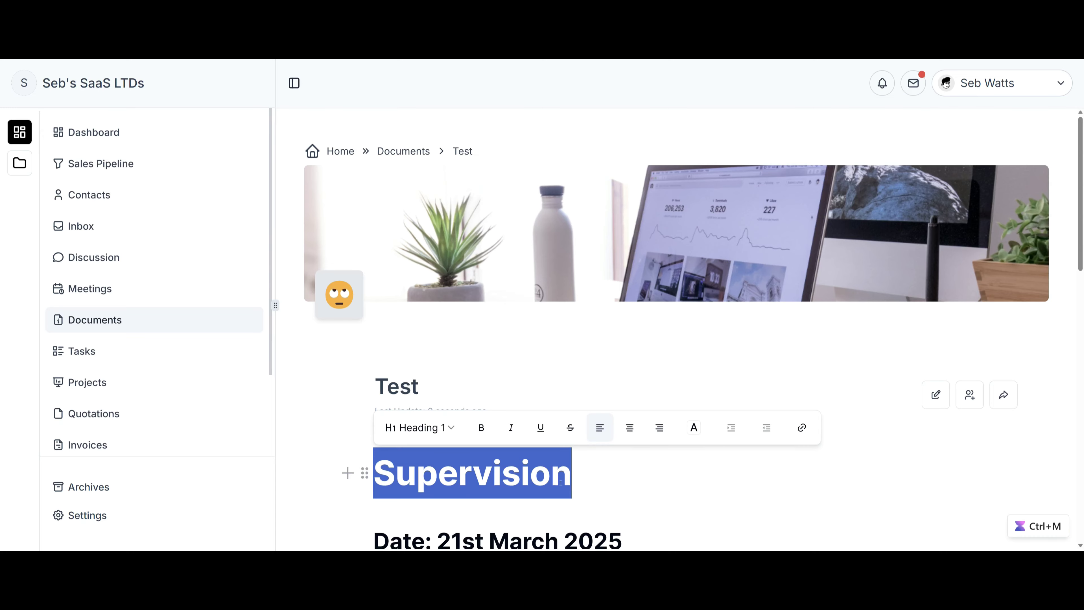
{"action": "left_click", "coordinate": [444, 427]}
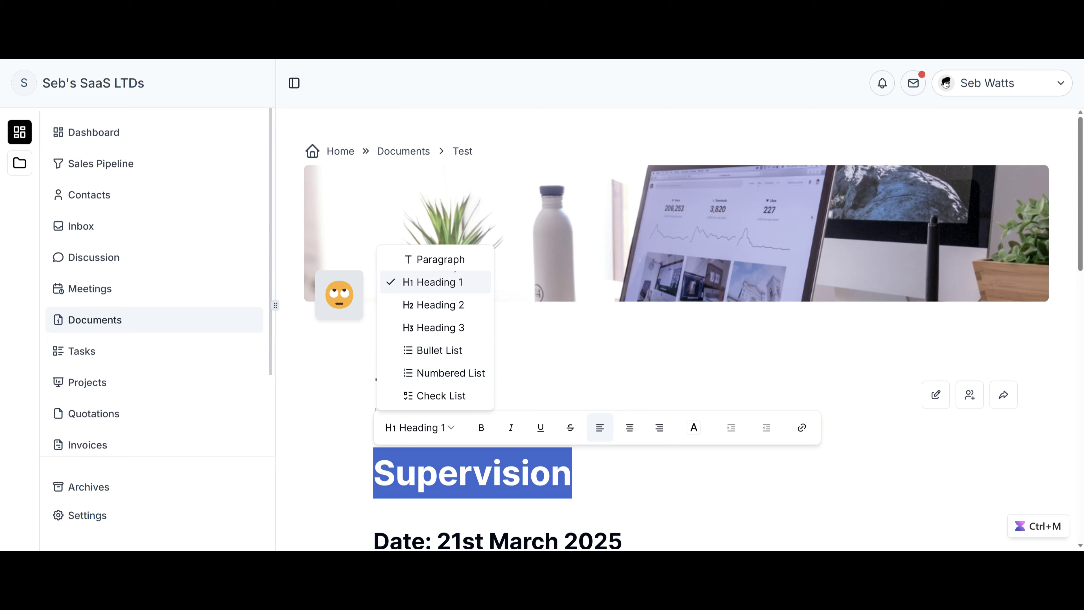
{"action": "left_click", "coordinate": [550, 349]}
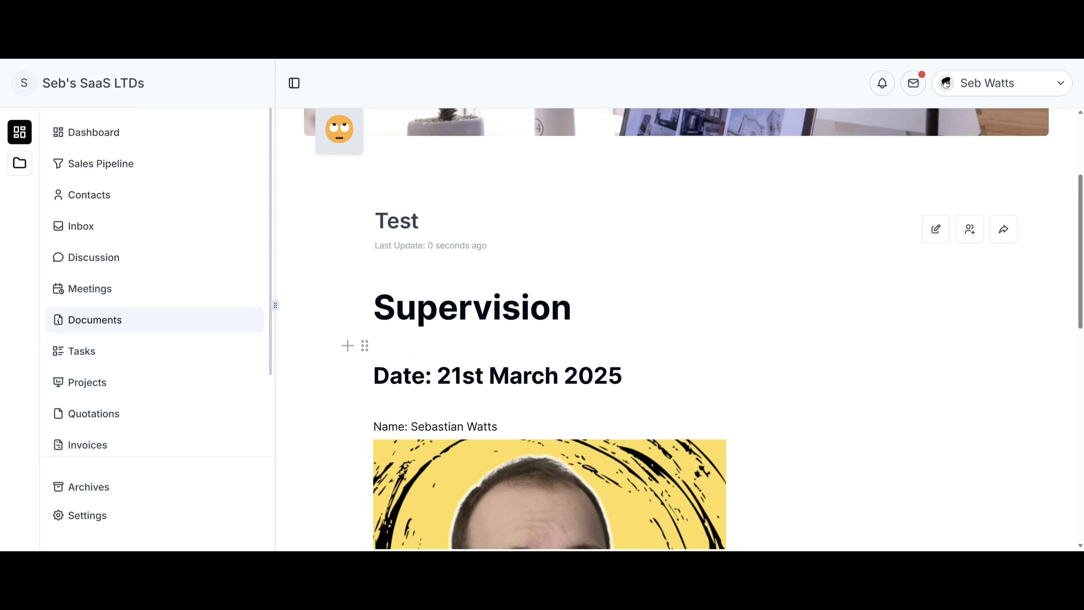
{"action": "left_click", "coordinate": [348, 345]}
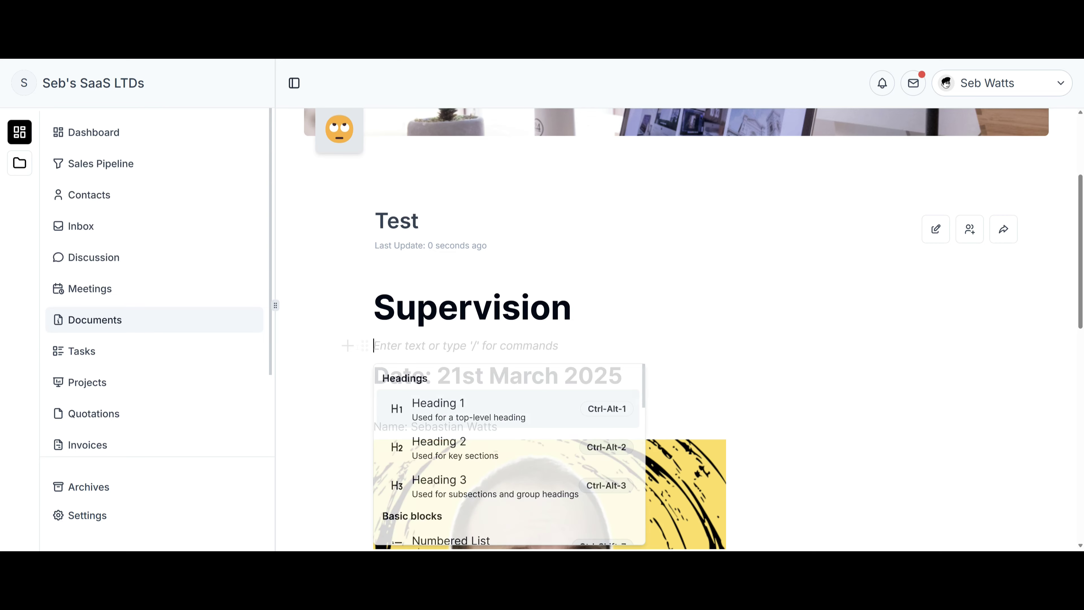
{"action": "scroll", "coordinate": [478, 461], "scroll_direction": "down", "scroll_amount": 3}
{"action": "scroll", "coordinate": [478, 462], "scroll_direction": "down", "scroll_amount": 5}
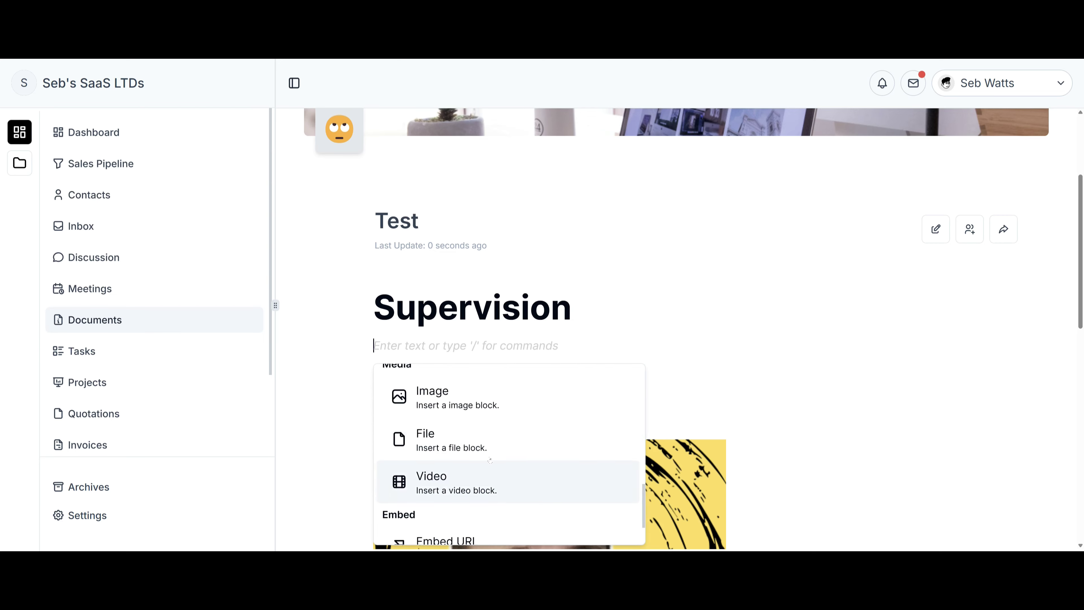
{"action": "left_click", "coordinate": [478, 469]}
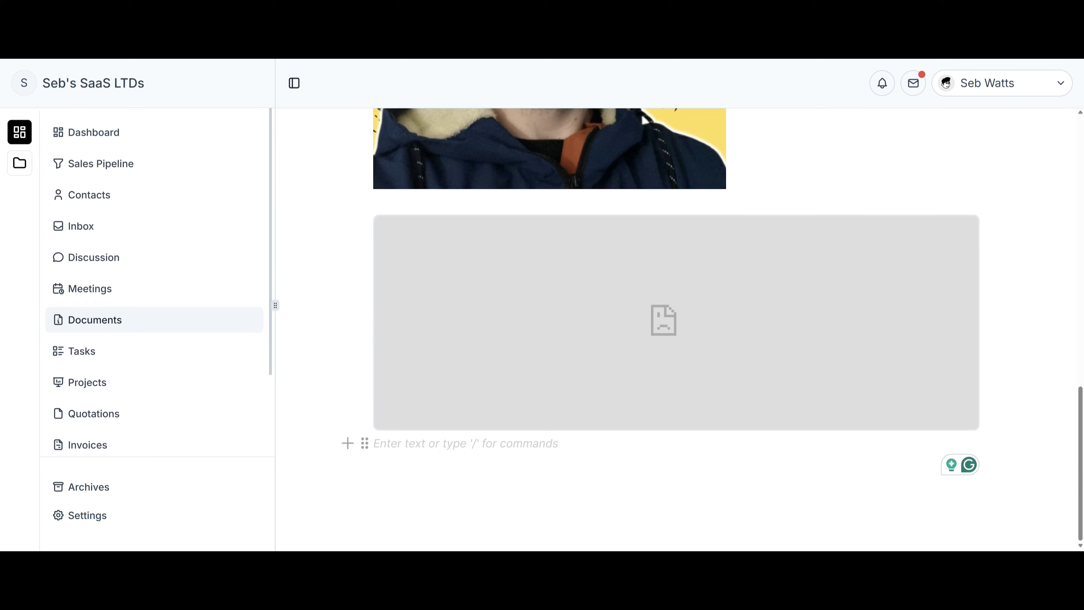
{"action": "type", "text": "/"}
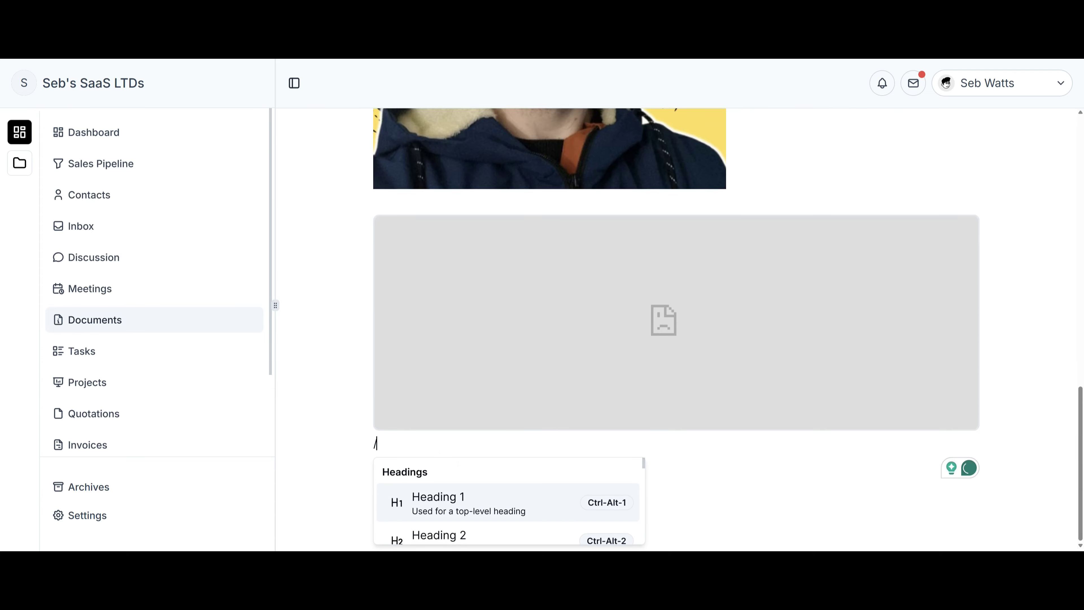
{"action": "scroll", "coordinate": [487, 494], "scroll_direction": "down", "scroll_amount": 6}
{"action": "scroll", "coordinate": [487, 494], "scroll_direction": "down", "scroll_amount": 3}
{"action": "key", "text": "Escape"}
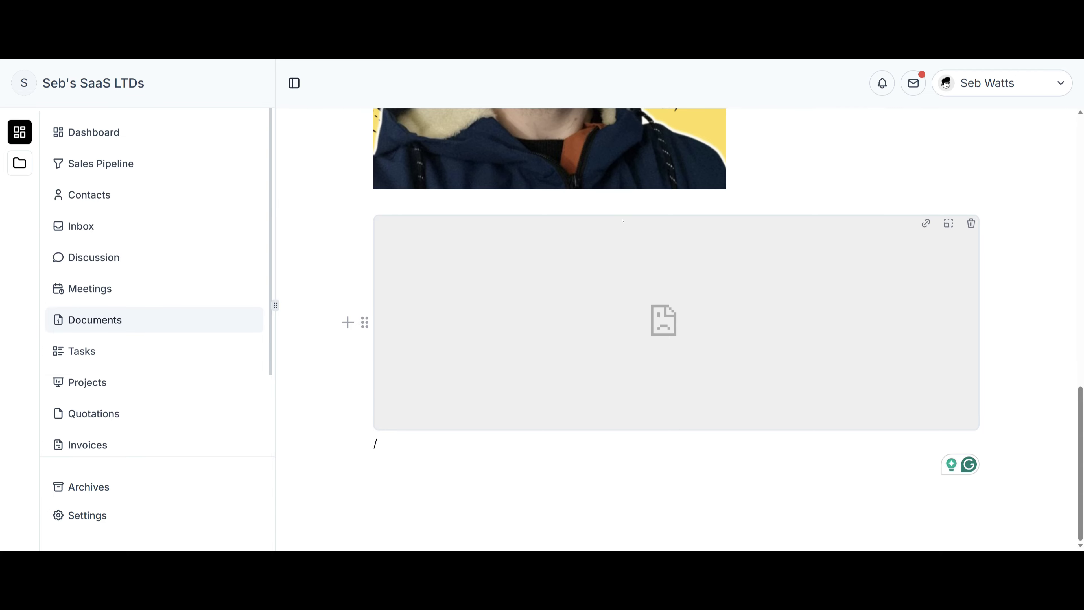
Embed the YouTube link, undo the broken embed, and add a file upload block below the portrait.
{"action": "left_click", "coordinate": [926, 224]}
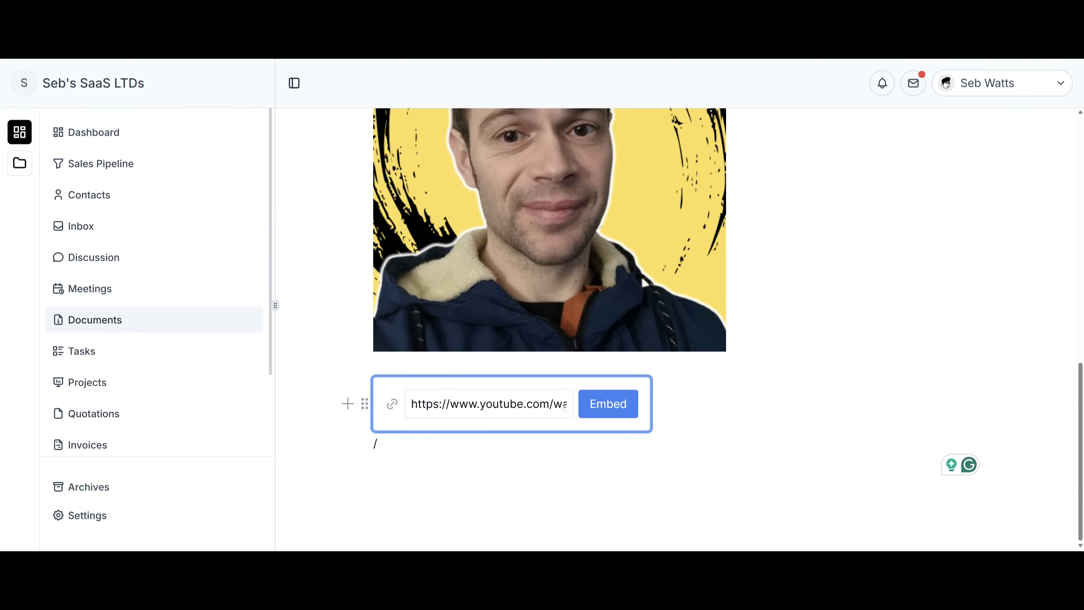
{"action": "left_click", "coordinate": [608, 403]}
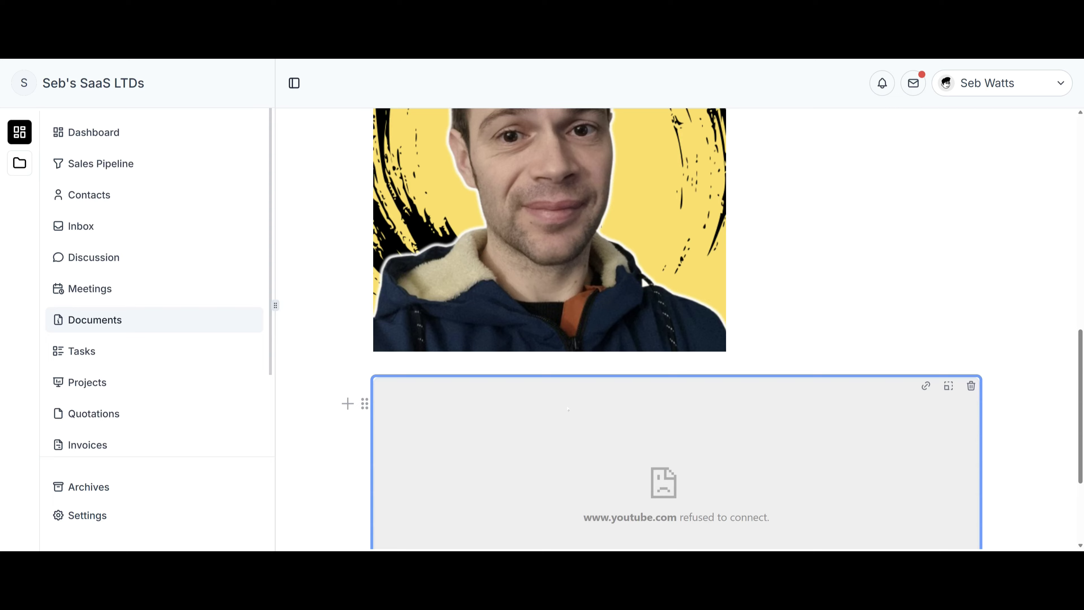
{"action": "left_click", "coordinate": [415, 446]}
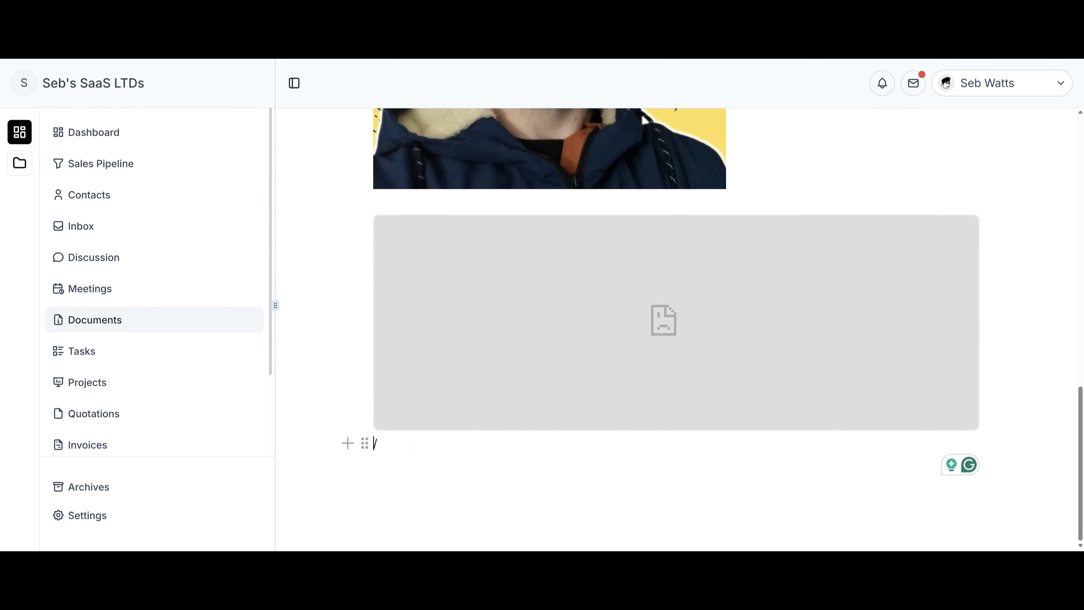
{"action": "key", "text": "ctrl+z"}
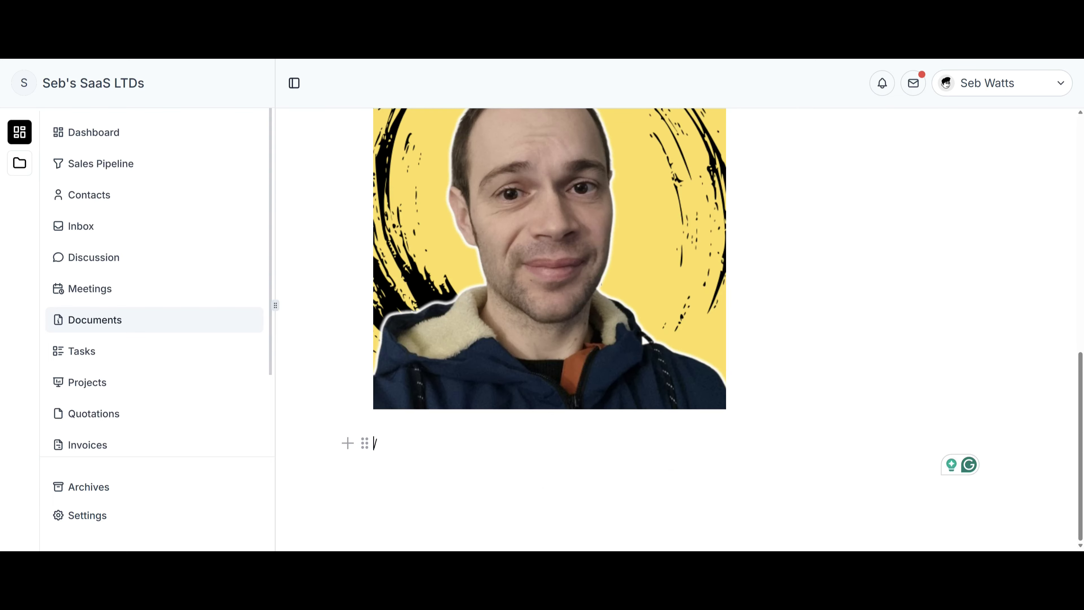
{"action": "left_click", "coordinate": [348, 443]}
{"action": "scroll", "coordinate": [472, 507], "scroll_direction": "down", "scroll_amount": 5}
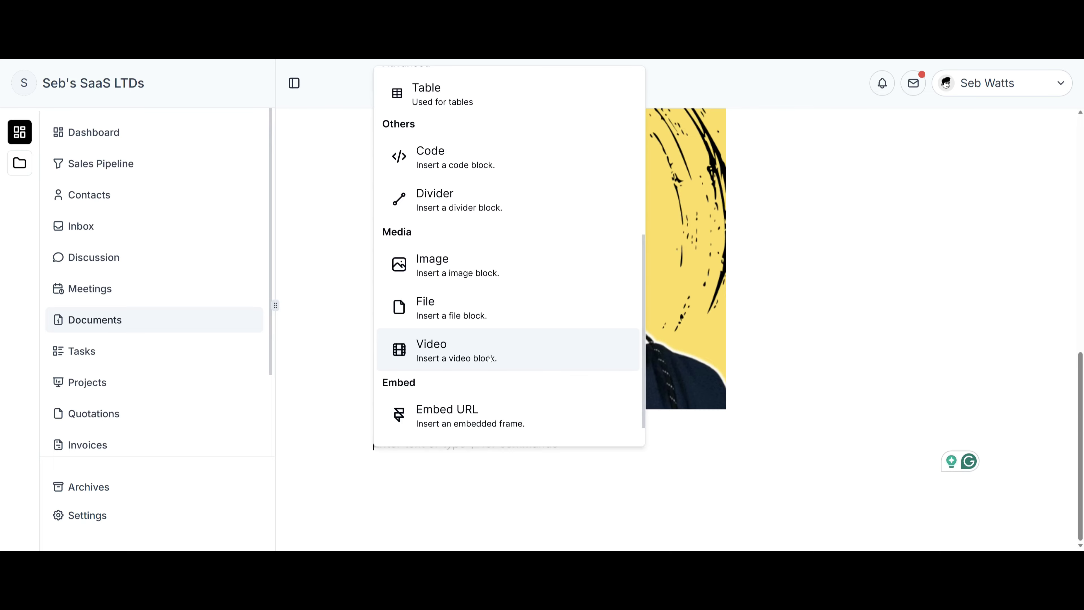
{"action": "left_click", "coordinate": [508, 354]}
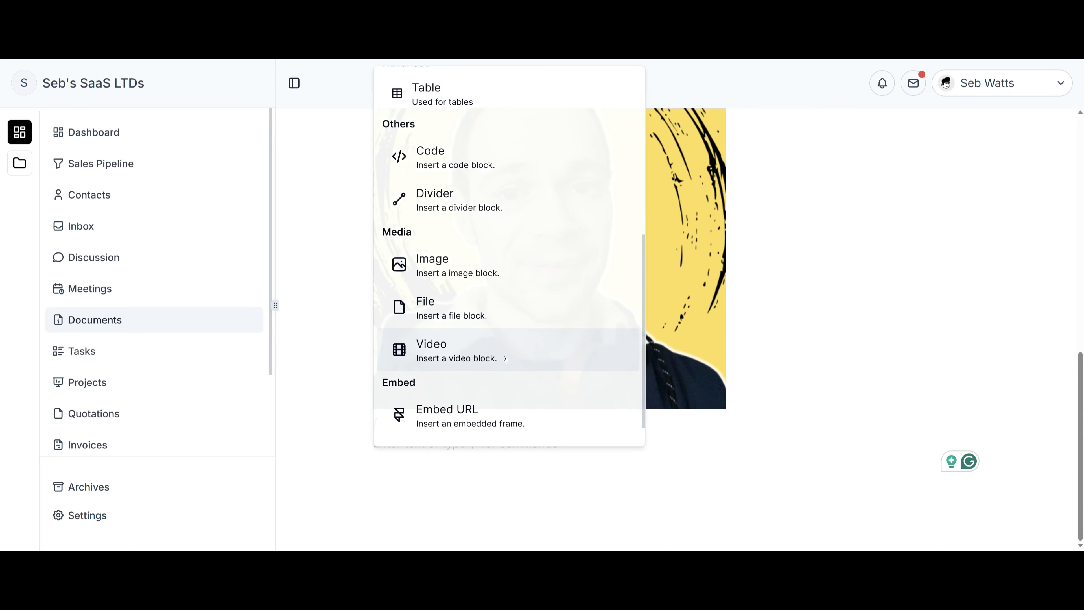
{"action": "scroll", "coordinate": [694, 481], "scroll_direction": "down", "scroll_amount": 2}
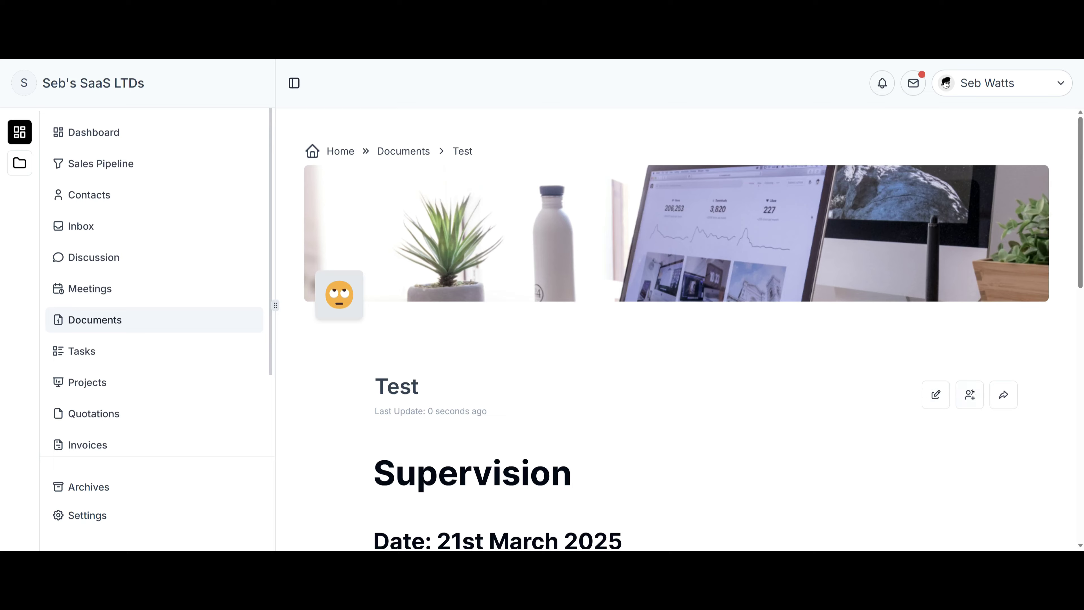
Check the Test document's invite and contact options, then view its Publish To Web sharing.
{"action": "left_click", "coordinate": [971, 405]}
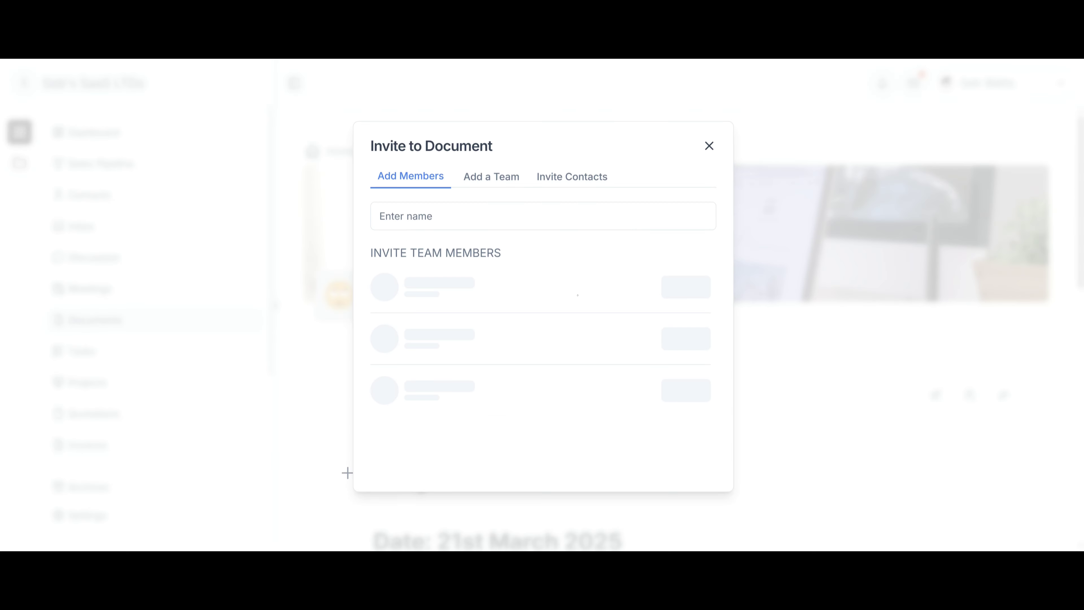
{"action": "left_click", "coordinate": [575, 182]}
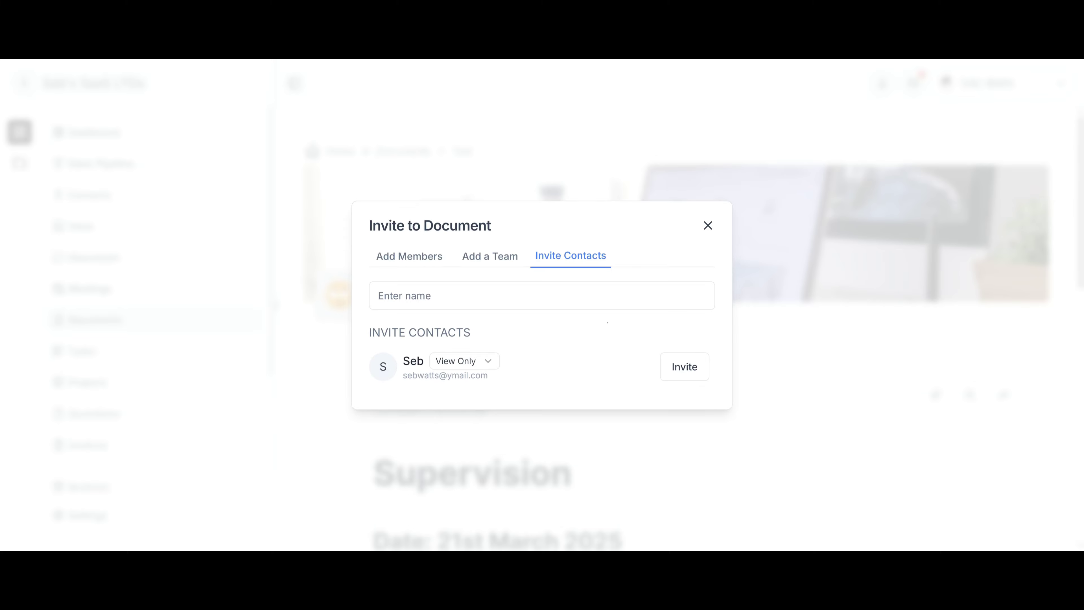
{"action": "left_click", "coordinate": [708, 227]}
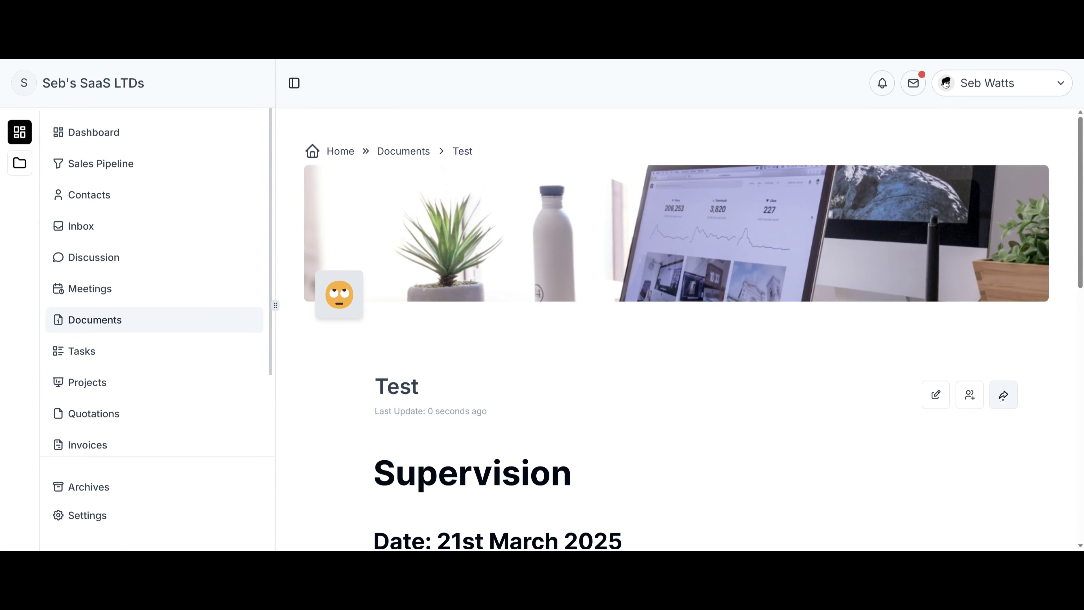
{"action": "left_click", "coordinate": [1003, 396]}
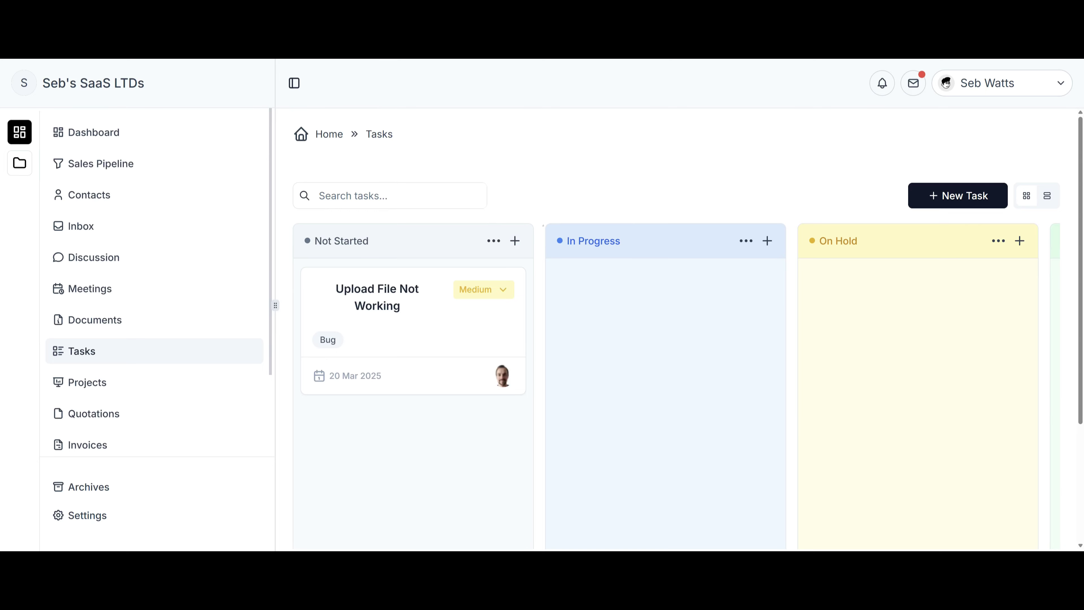
Create task Test with High priority, a Bug label and a 22 Mar 2025 due date under Not Started.
{"action": "left_click", "coordinate": [491, 299]}
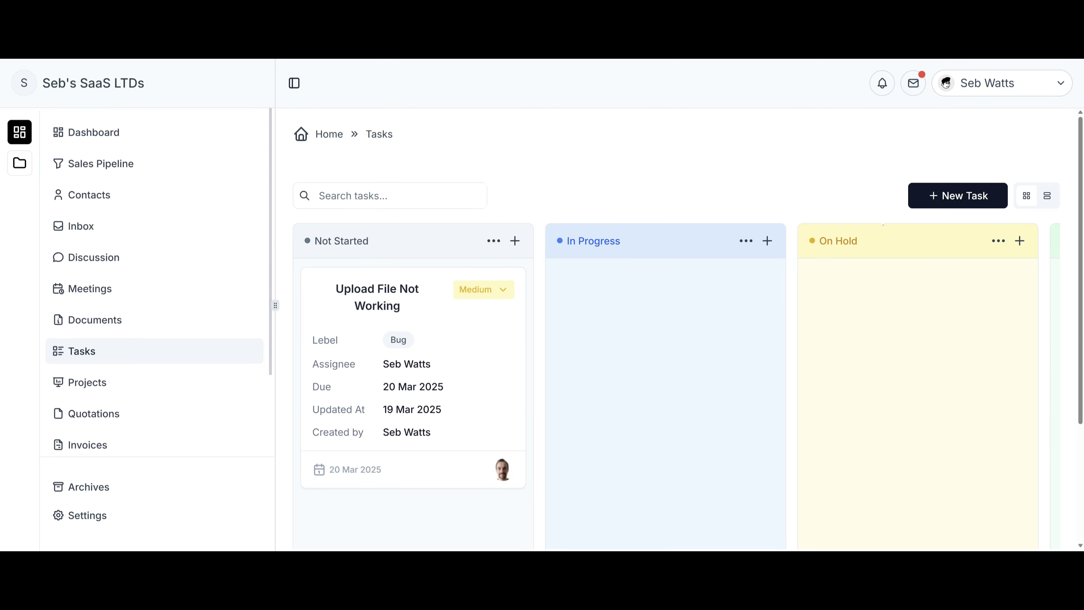
{"action": "left_click", "coordinate": [962, 195]}
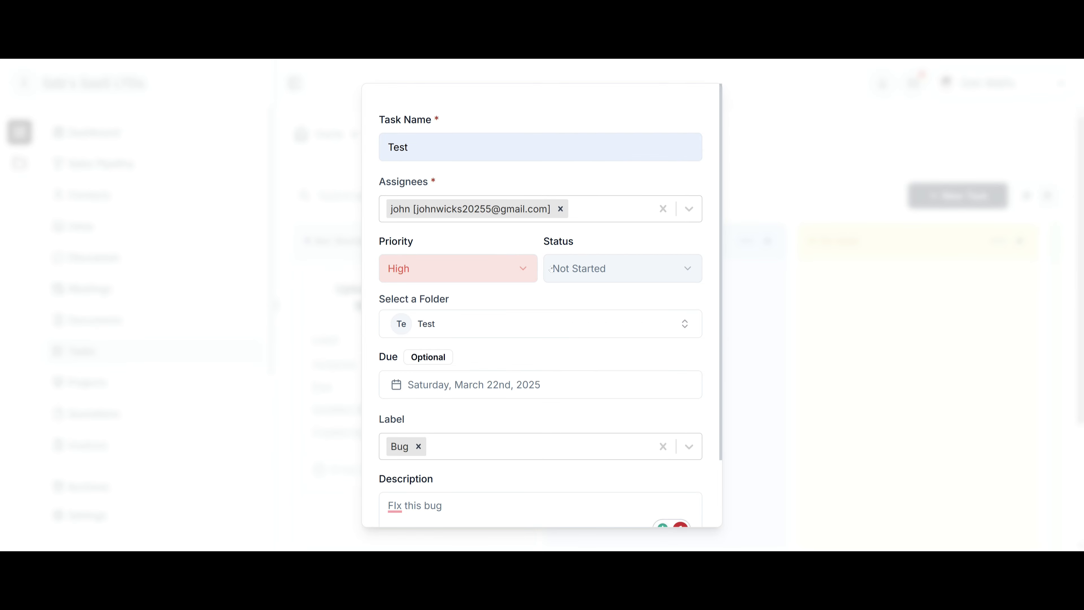
{"action": "left_click", "coordinate": [503, 276]}
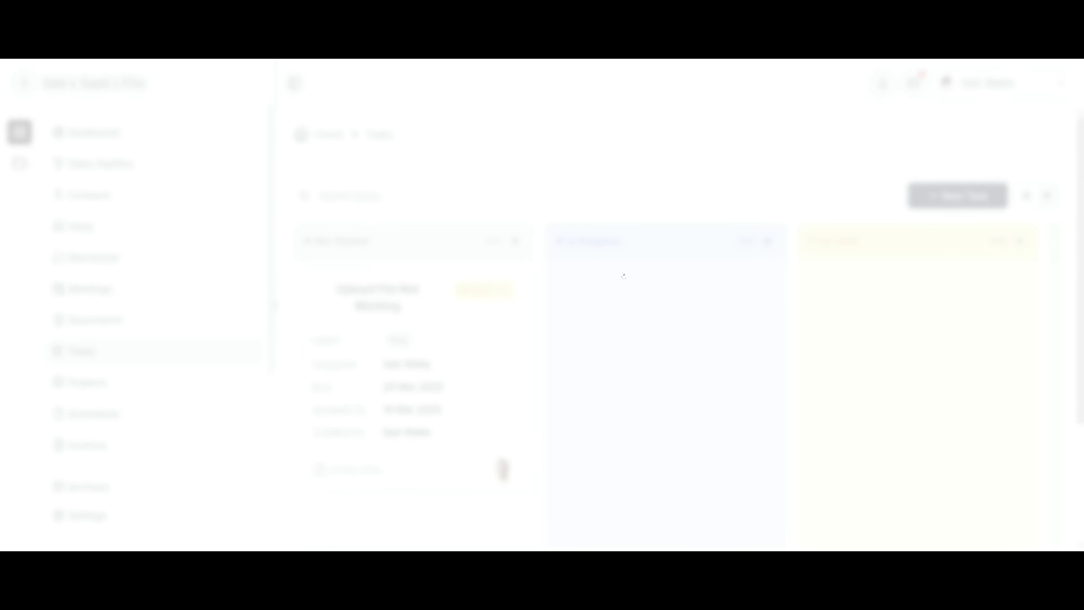
{"action": "left_click", "coordinate": [643, 263]}
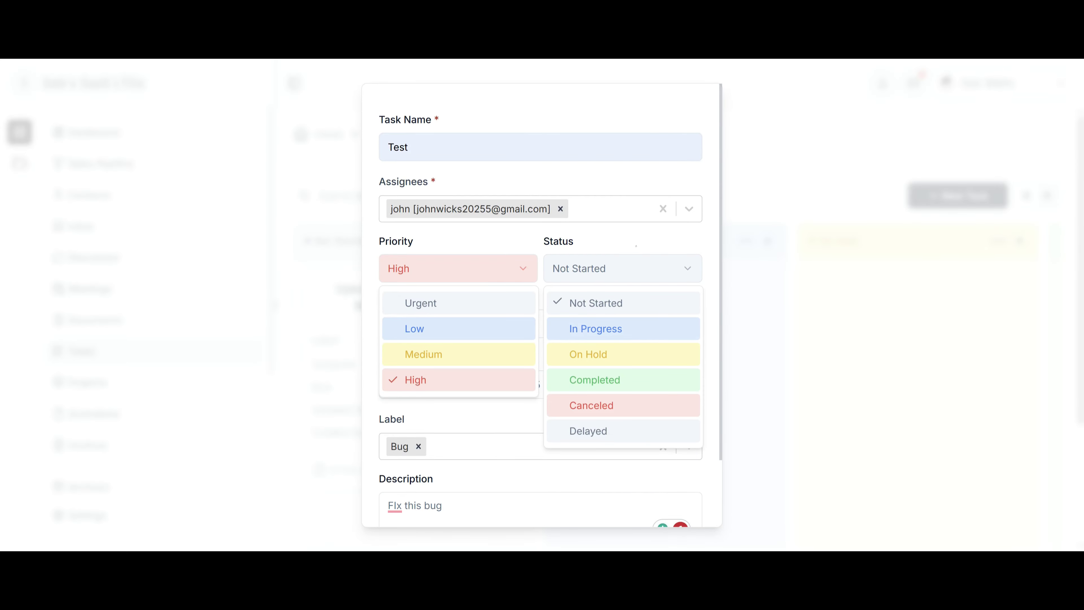
{"action": "left_click", "coordinate": [624, 252]}
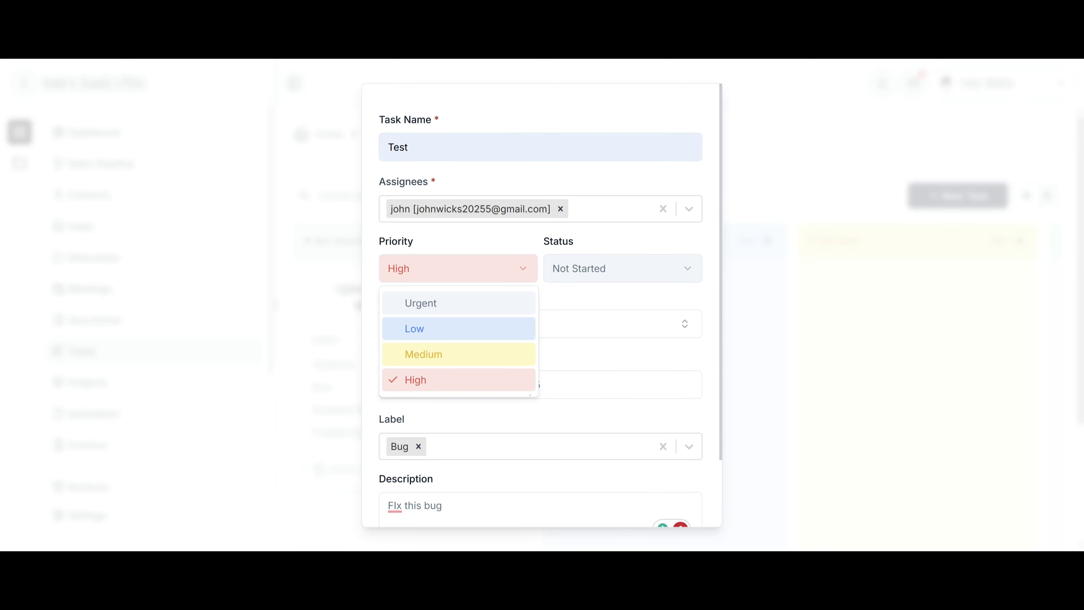
{"action": "left_click", "coordinate": [617, 329]}
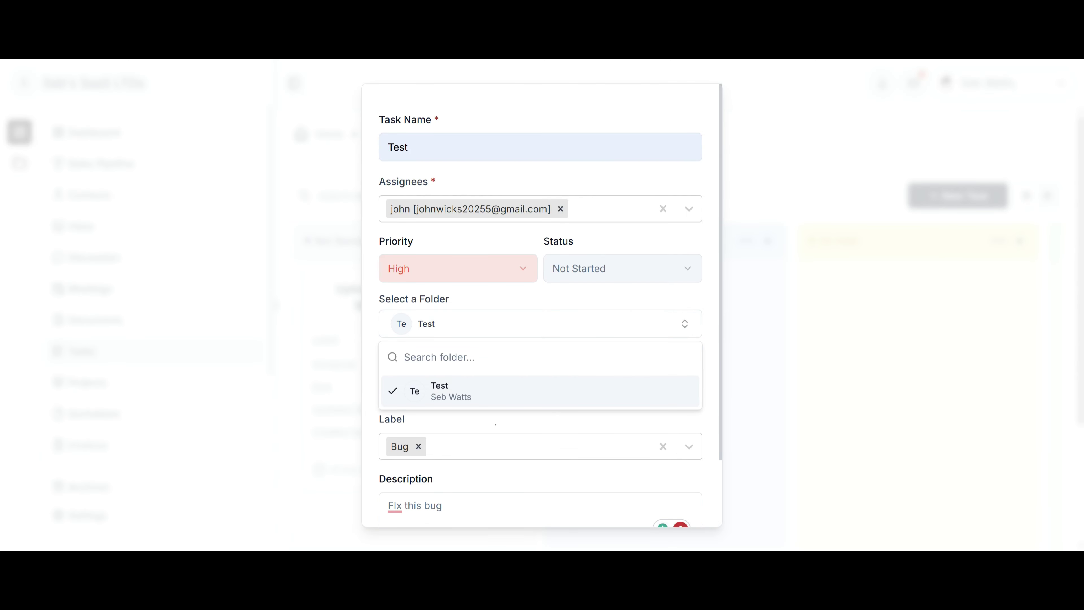
{"action": "key", "text": "Escape"}
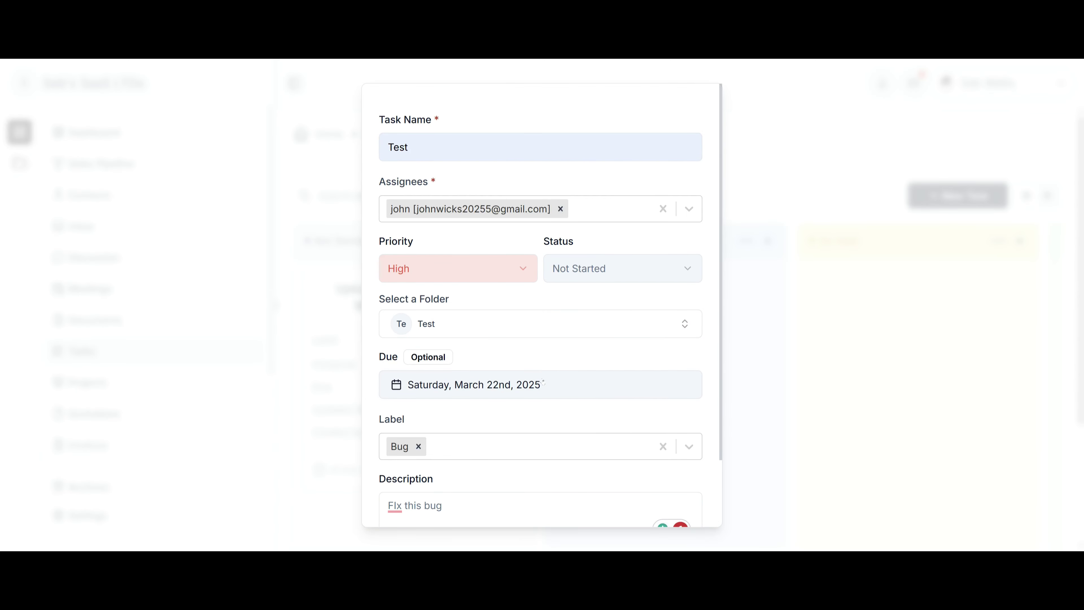
{"action": "scroll", "coordinate": [510, 427], "scroll_direction": "down", "scroll_amount": 2}
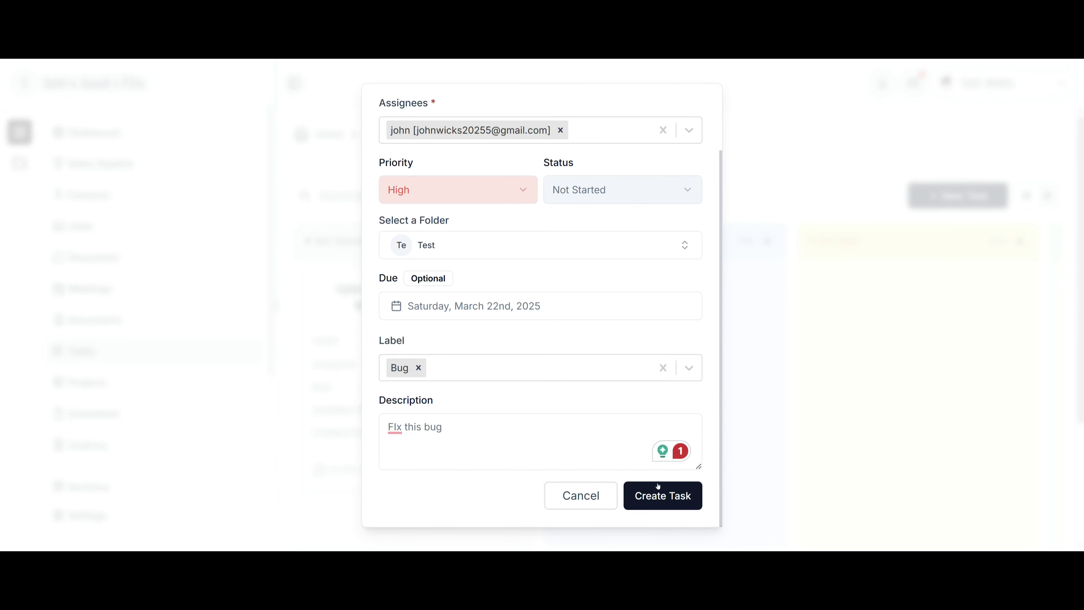
{"action": "left_click", "coordinate": [658, 487]}
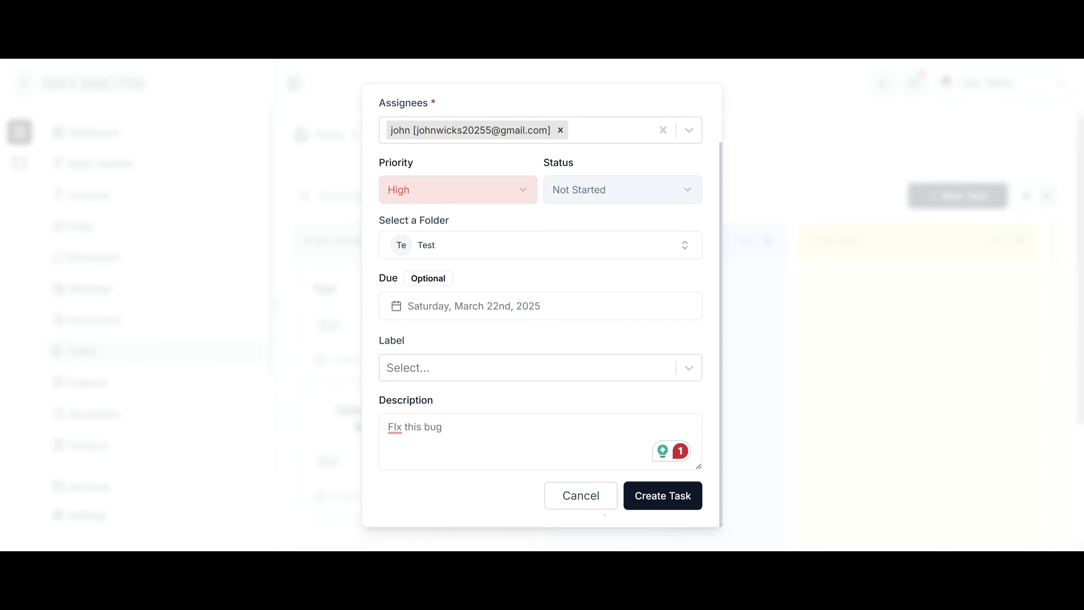
{"action": "left_click", "coordinate": [591, 497]}
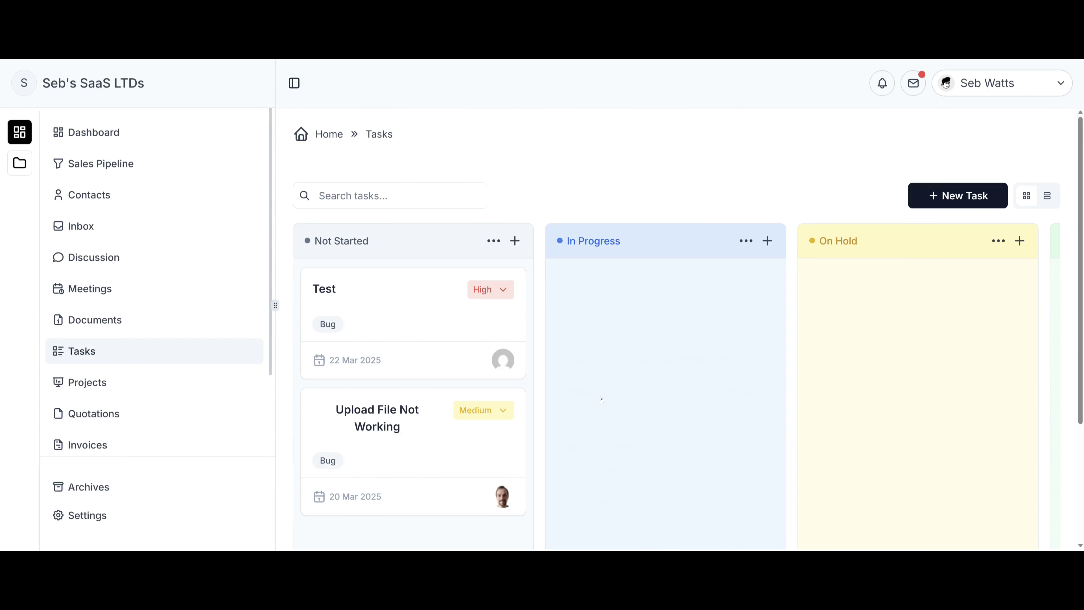
Drag the Upload File Not Working card into the In Progress column.
{"action": "scroll", "coordinate": [467, 363], "scroll_direction": "down", "scroll_amount": 4}
{"action": "scroll", "coordinate": [457, 337], "scroll_direction": "up", "scroll_amount": 1}
{"action": "scroll", "coordinate": [457, 337], "scroll_direction": "up", "scroll_amount": 3}
{"action": "mouse_move", "coordinate": [504, 362]}
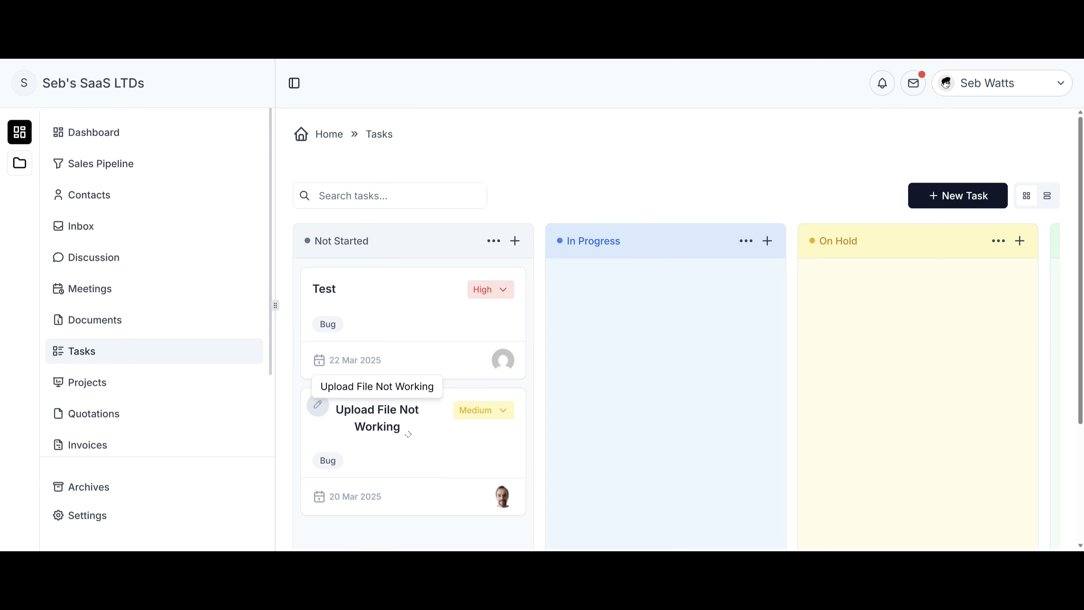
{"action": "left_click_drag", "start_coordinate": [411, 437], "coordinate": [580, 368]}
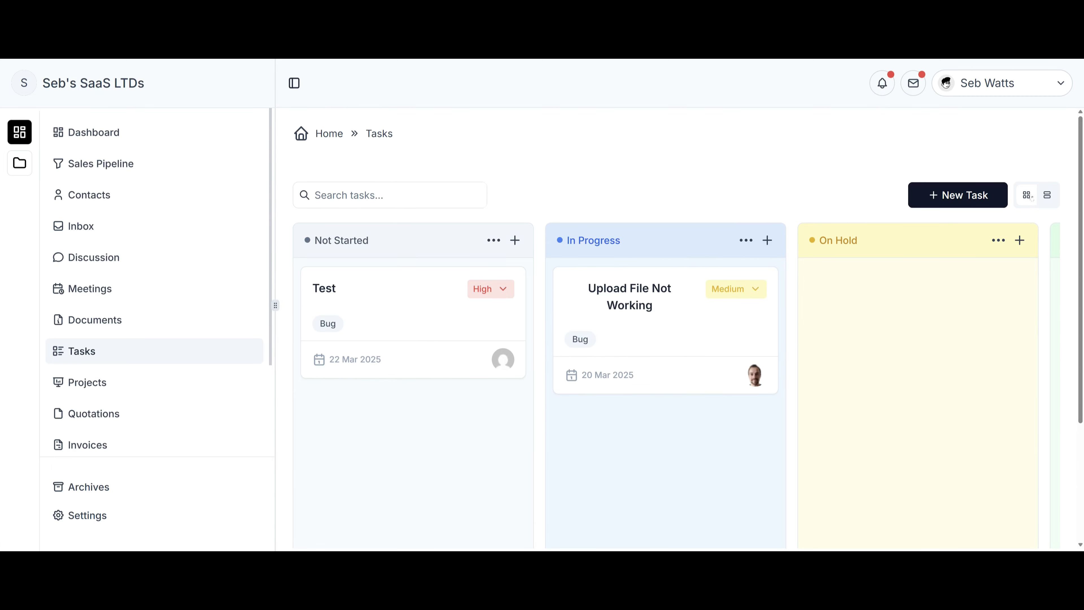
Try the List View layout, reload after its error, and go to Projects.
{"action": "left_click", "coordinate": [1048, 195]}
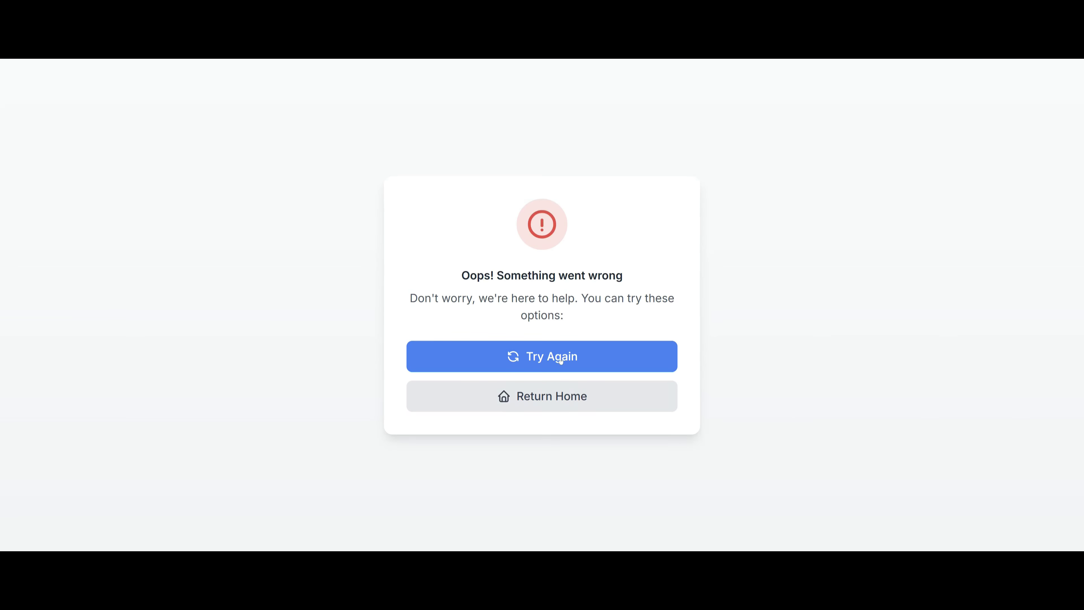
{"action": "left_click", "coordinate": [542, 356]}
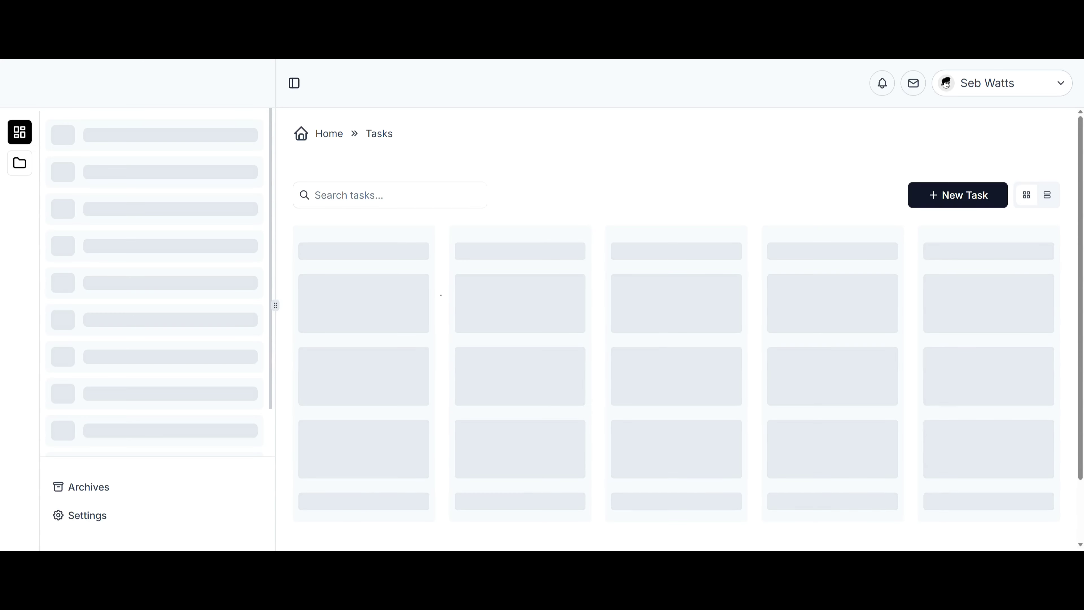
{"action": "left_click", "coordinate": [213, 382]}
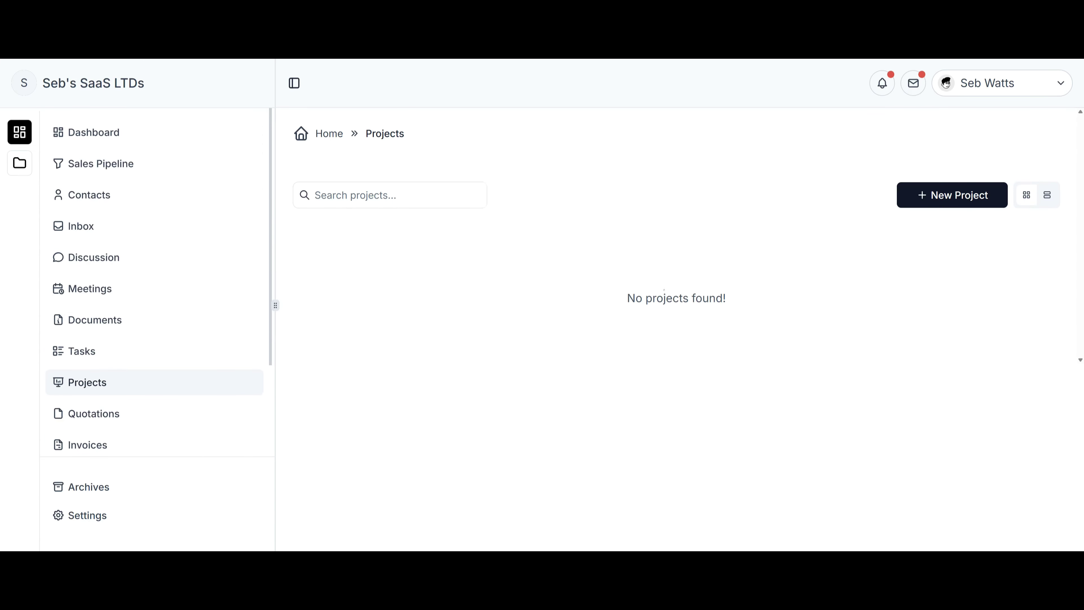
Create private project Test, tagged Important Project, running 21–24 March 2025 with Notify Client on.
{"action": "left_click", "coordinate": [950, 199]}
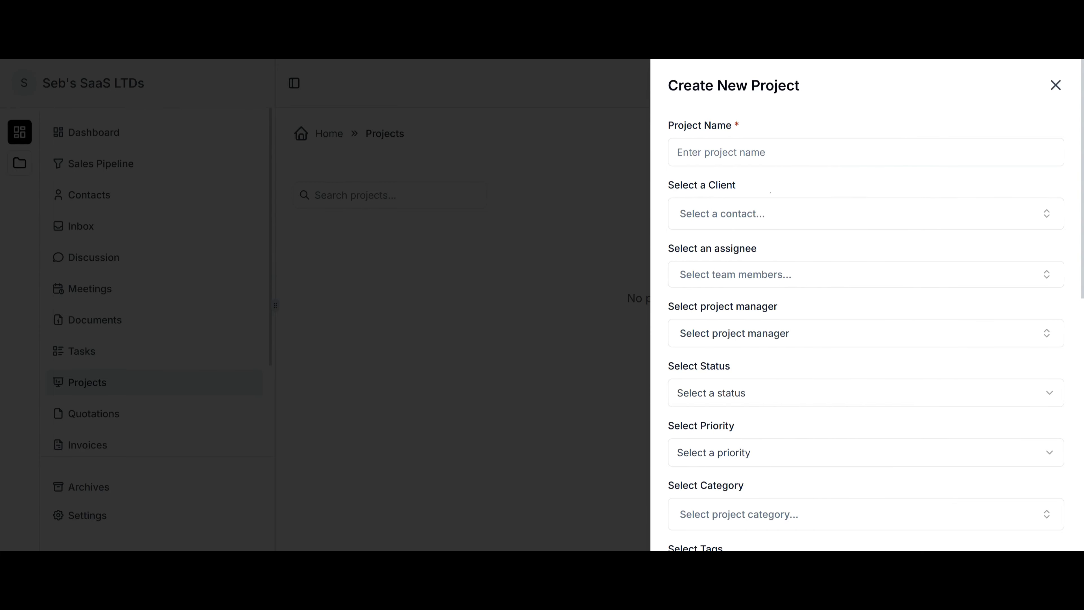
{"action": "scroll", "coordinate": [822, 320], "scroll_direction": "down", "scroll_amount": 4}
{"action": "scroll", "coordinate": [822, 320], "scroll_direction": "up", "scroll_amount": 4}
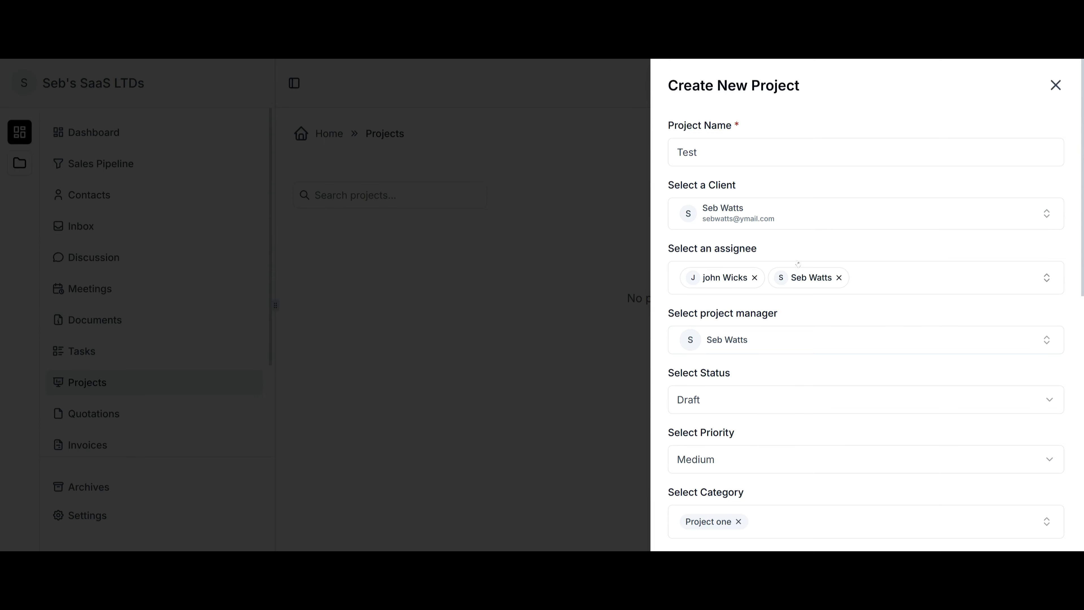
{"action": "scroll", "coordinate": [786, 363], "scroll_direction": "down", "scroll_amount": 4}
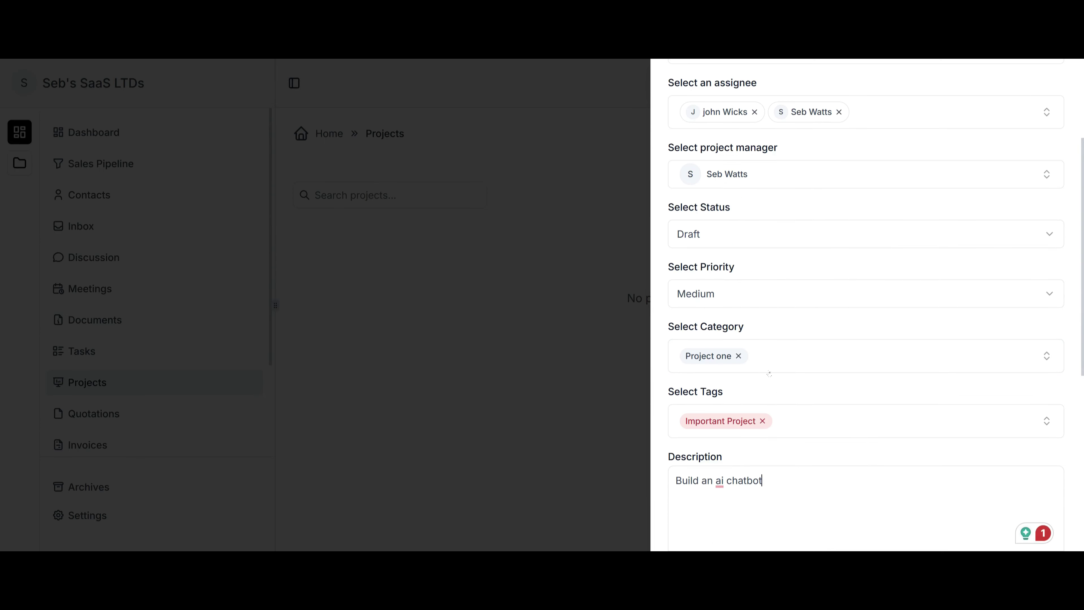
{"action": "scroll", "coordinate": [822, 400], "scroll_direction": "down", "scroll_amount": 8}
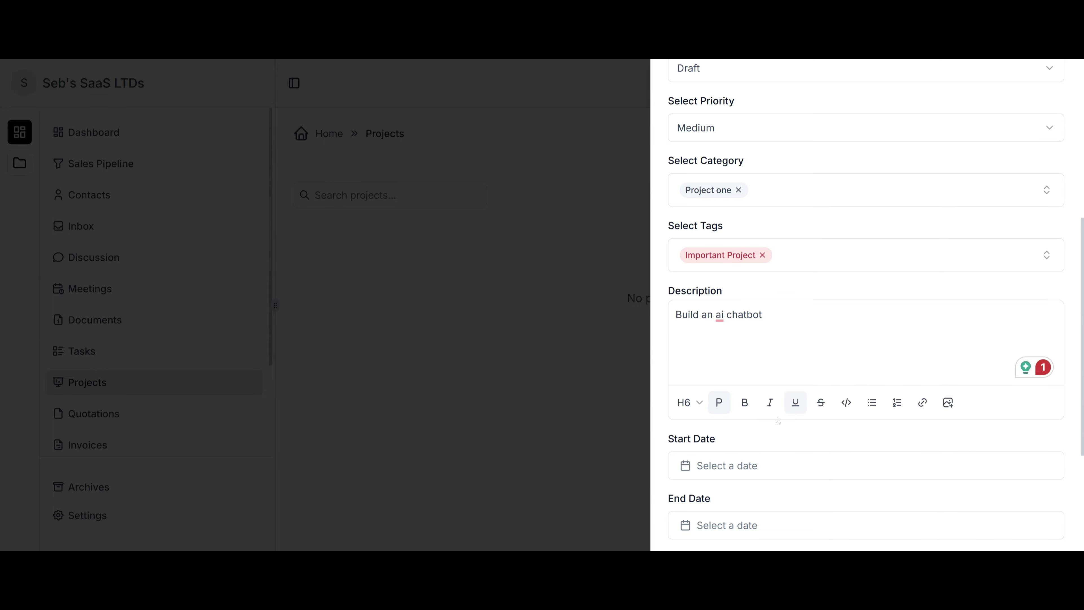
{"action": "left_click", "coordinate": [769, 307]}
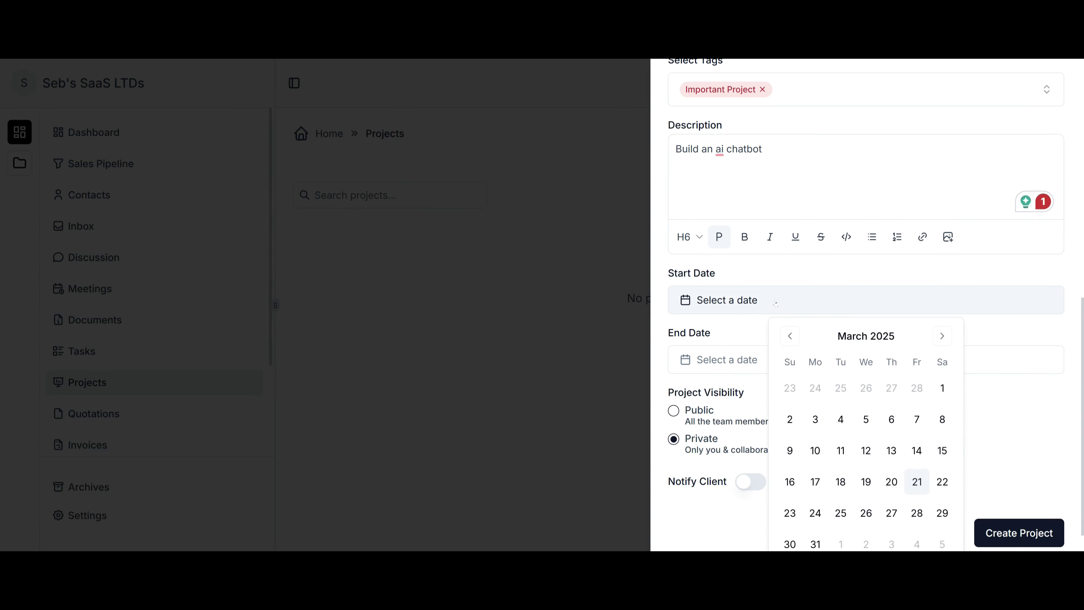
{"action": "left_click", "coordinate": [917, 482]}
{"action": "left_click", "coordinate": [790, 295]}
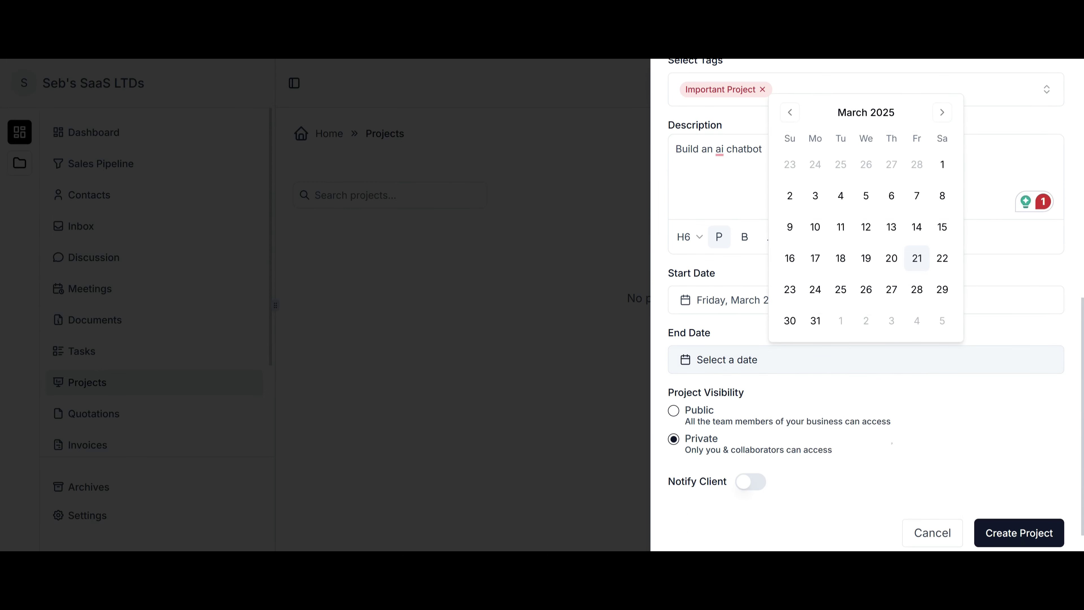
{"action": "left_click", "coordinate": [815, 289]}
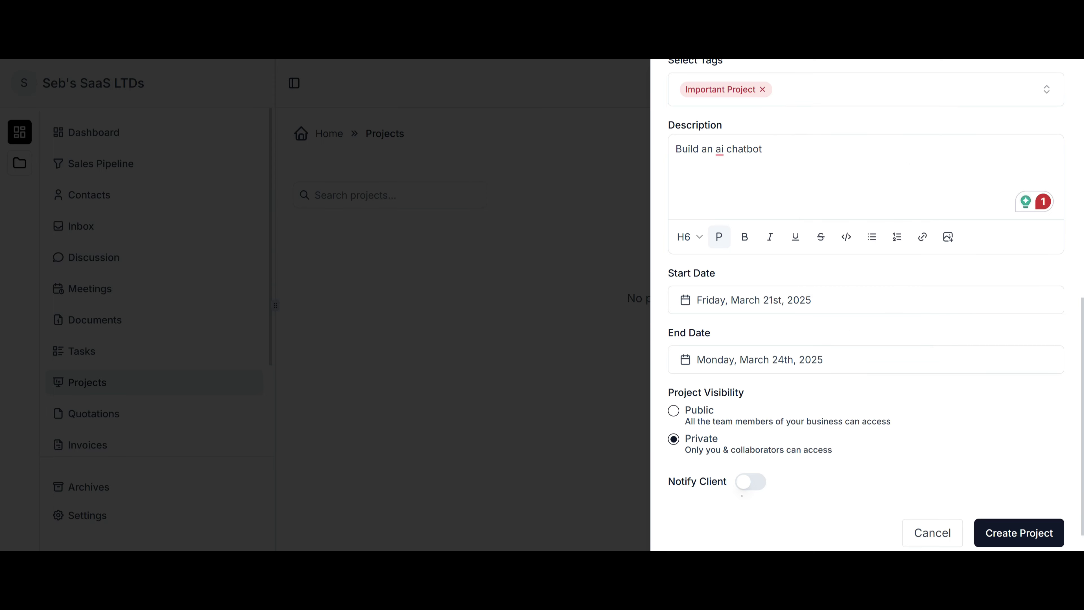
{"action": "left_click", "coordinate": [755, 481]}
{"action": "left_click", "coordinate": [1009, 532]}
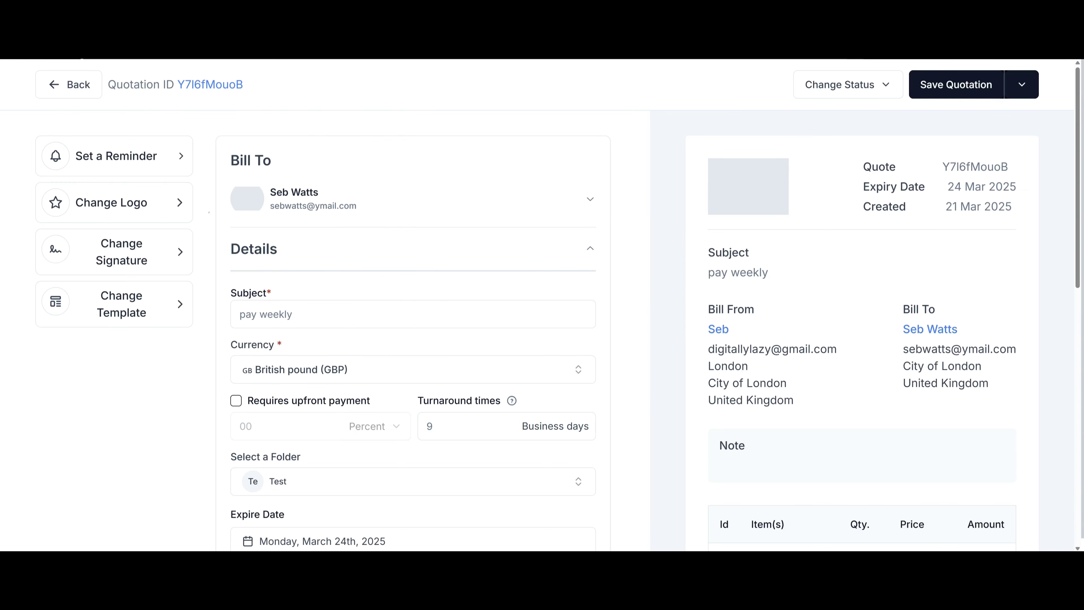
Check the reminder, logo and signature options, cancelling each without changes.
{"action": "left_click", "coordinate": [116, 155]}
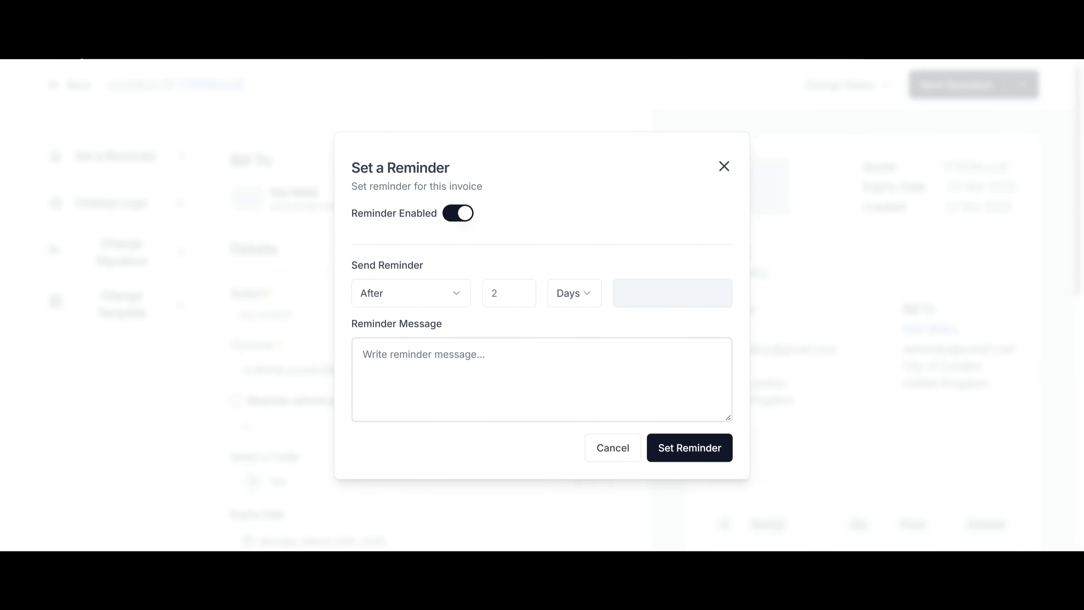
{"action": "left_click", "coordinate": [610, 448]}
{"action": "left_click", "coordinate": [111, 203]}
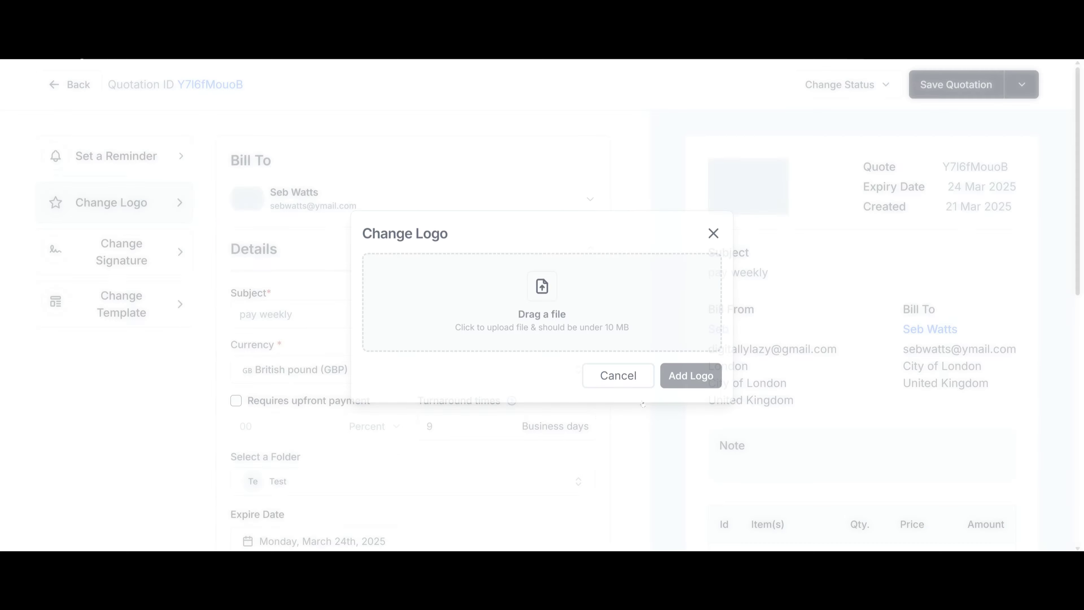
{"action": "left_click", "coordinate": [602, 377]}
{"action": "left_click", "coordinate": [122, 253]}
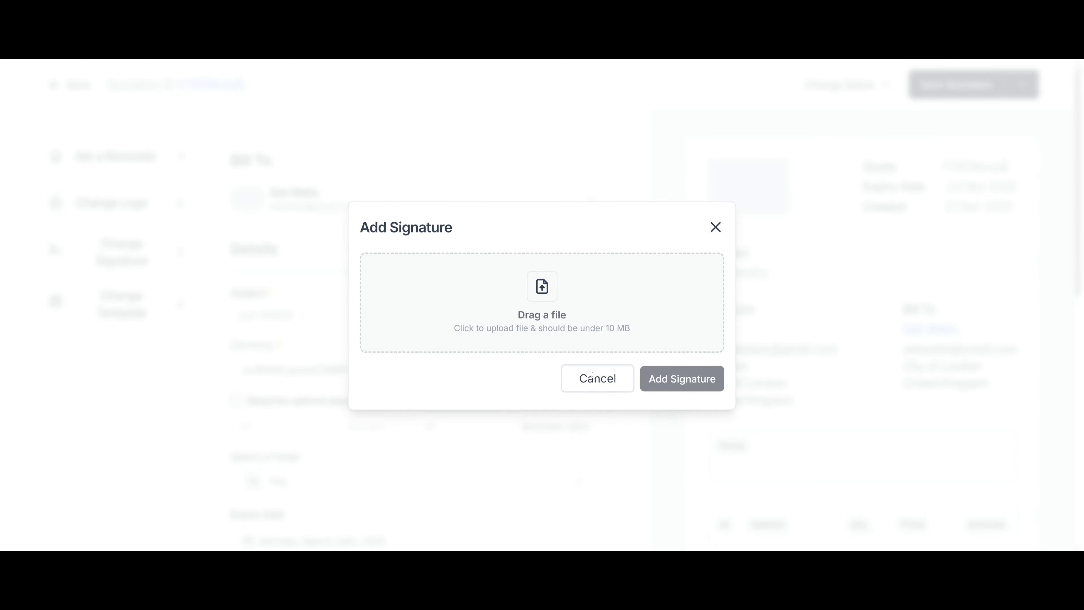
{"action": "left_click", "coordinate": [597, 377]}
Switch the quotation to the template with the blue Invoice header.
{"action": "left_click", "coordinate": [122, 303]}
{"action": "scroll", "coordinate": [241, 395], "scroll_direction": "down", "scroll_amount": 2}
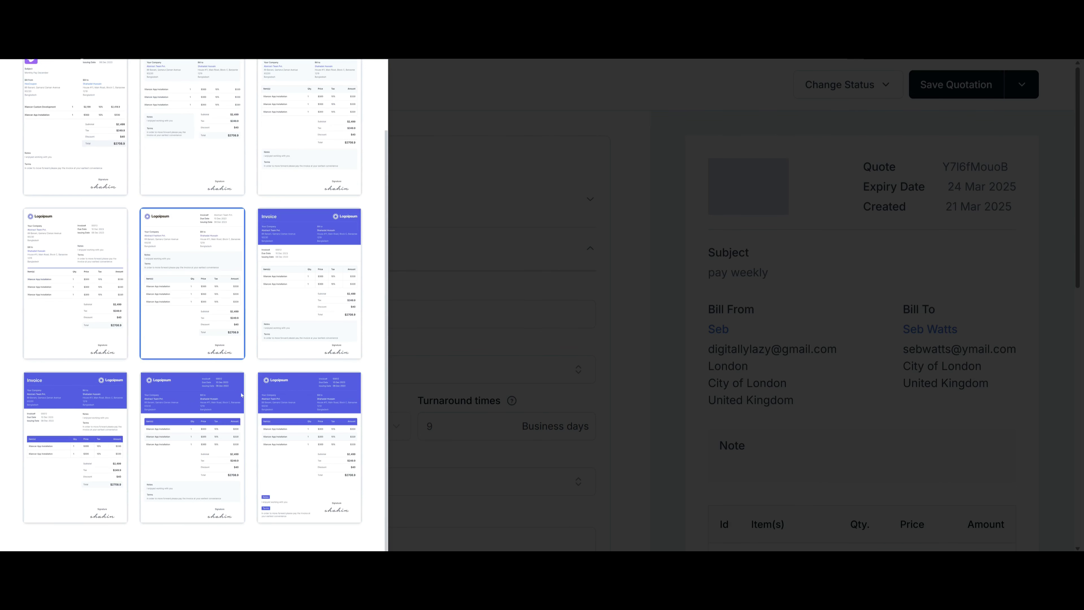
{"action": "left_click", "coordinate": [315, 291]}
{"action": "scroll", "coordinate": [256, 299], "scroll_direction": "up", "scroll_amount": 2}
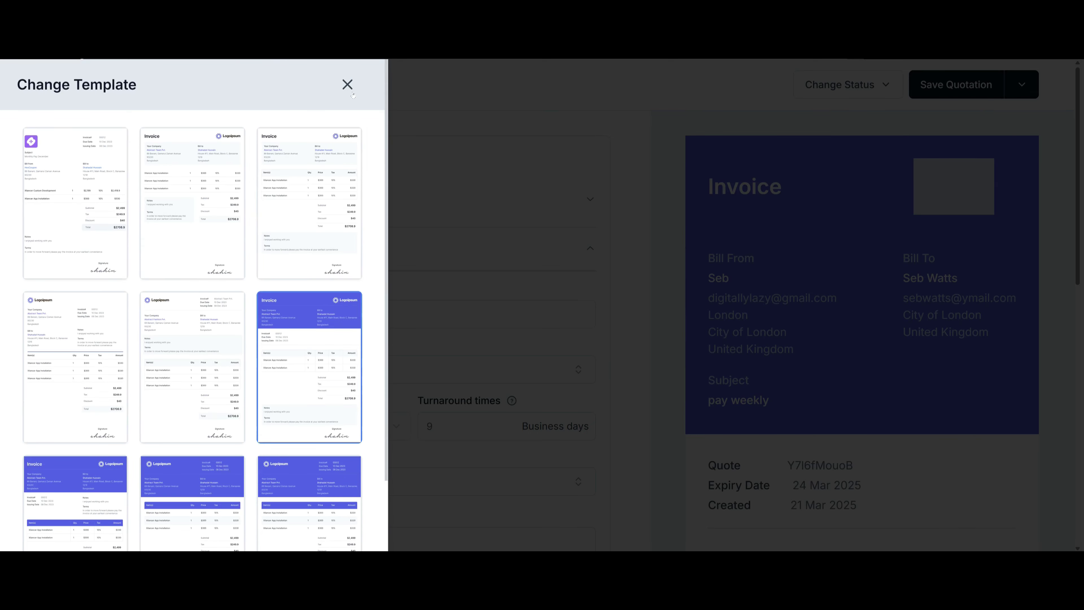
{"action": "left_click", "coordinate": [818, 345]}
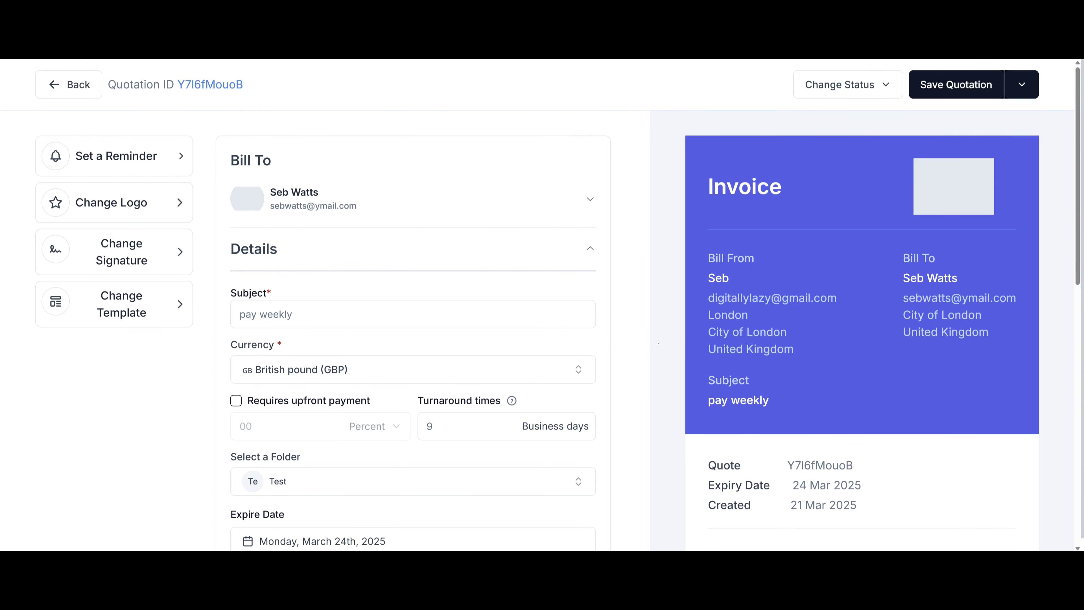
Clear the 24 March expiry date from the quotation.
{"action": "scroll", "coordinate": [449, 335], "scroll_direction": "down", "scroll_amount": 4}
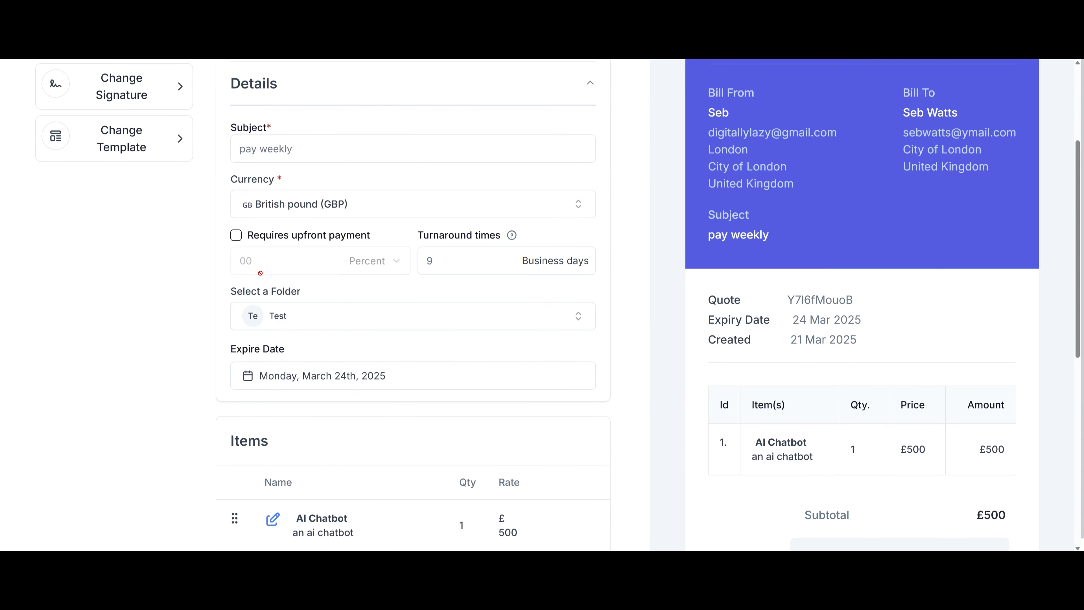
{"action": "scroll", "coordinate": [265, 274], "scroll_direction": "up", "scroll_amount": 4}
{"action": "left_click", "coordinate": [383, 250]}
{"action": "left_click", "coordinate": [383, 250]}
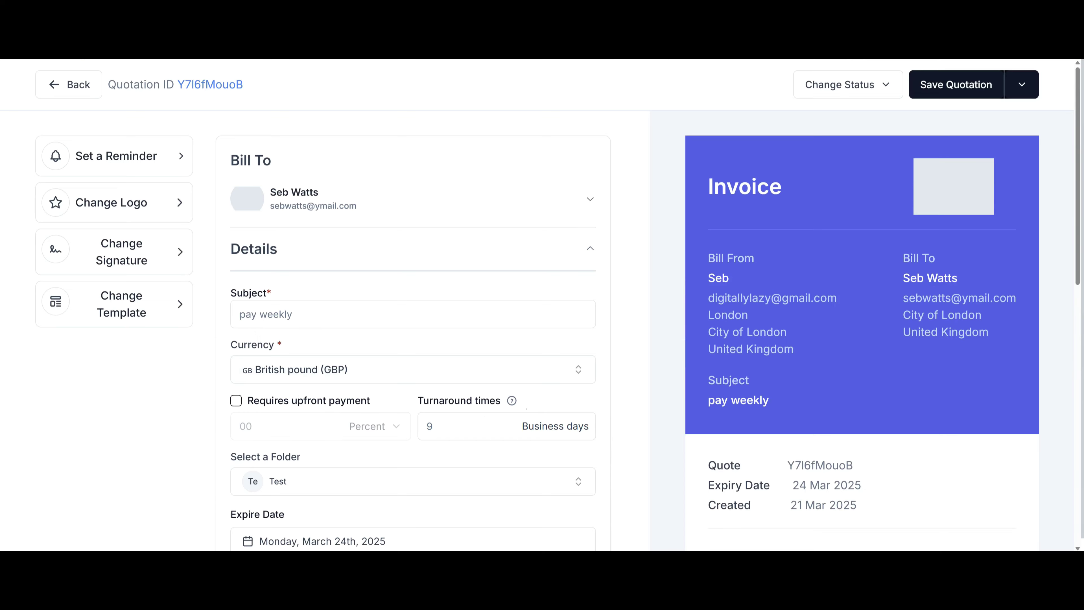
{"action": "scroll", "coordinate": [407, 447], "scroll_direction": "down", "scroll_amount": 4}
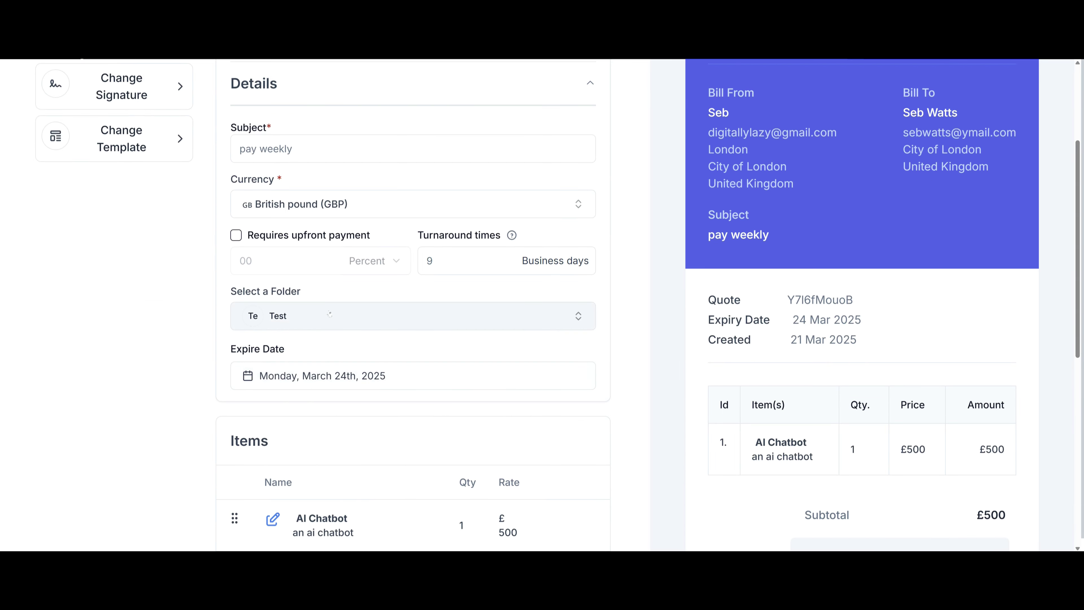
{"action": "left_click", "coordinate": [344, 366]}
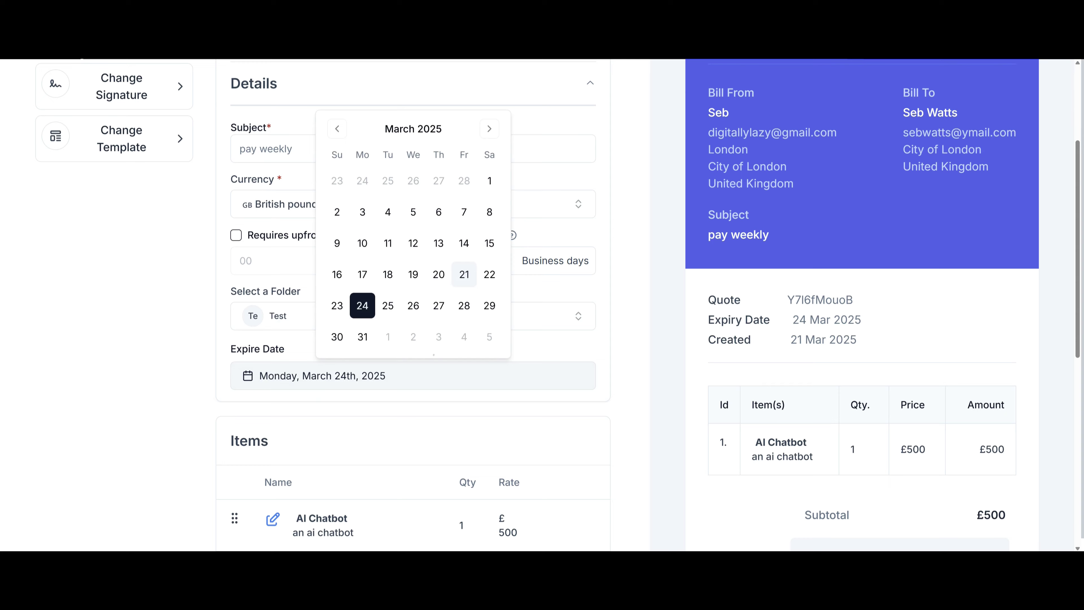
{"action": "triple_click", "coordinate": [363, 305]}
Look over the items, Add Tax option and Note box, then return to the top.
{"action": "scroll", "coordinate": [305, 382], "scroll_direction": "down", "scroll_amount": 4}
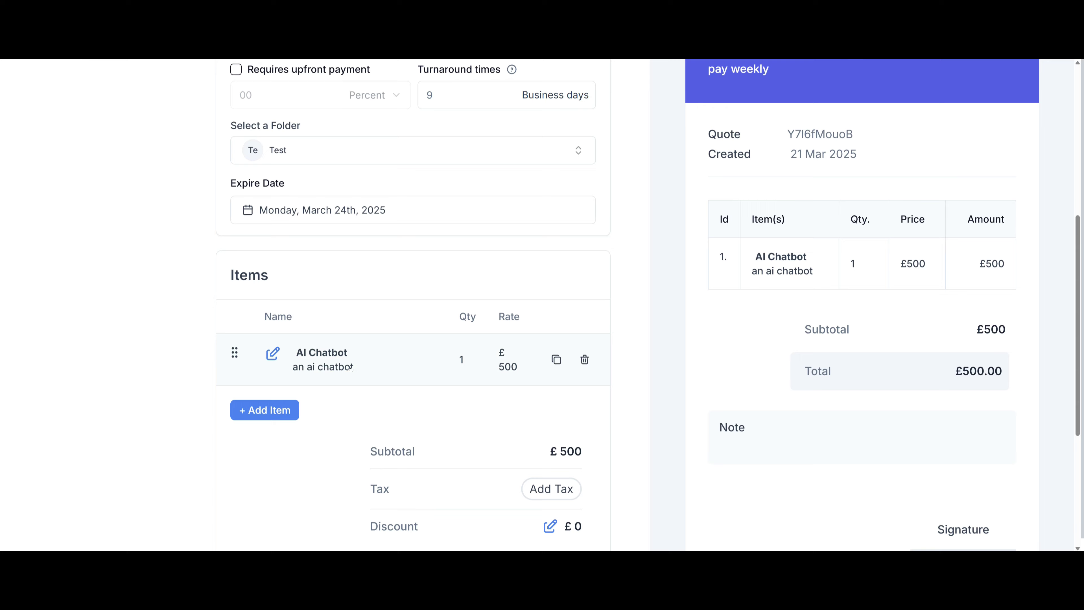
{"action": "scroll", "coordinate": [448, 366], "scroll_direction": "down", "scroll_amount": 4}
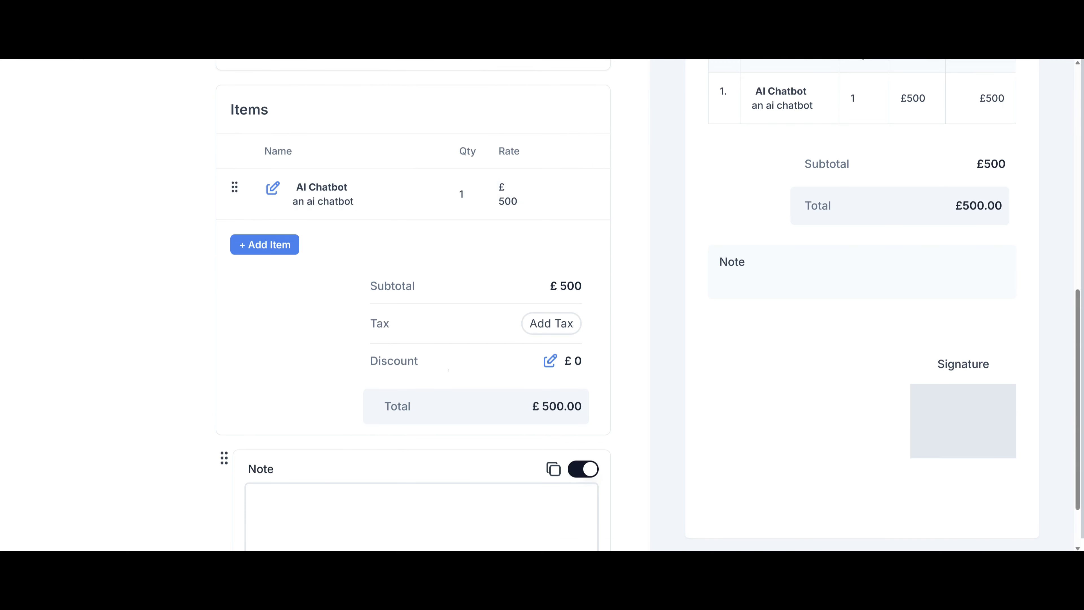
{"action": "left_click", "coordinate": [569, 321]}
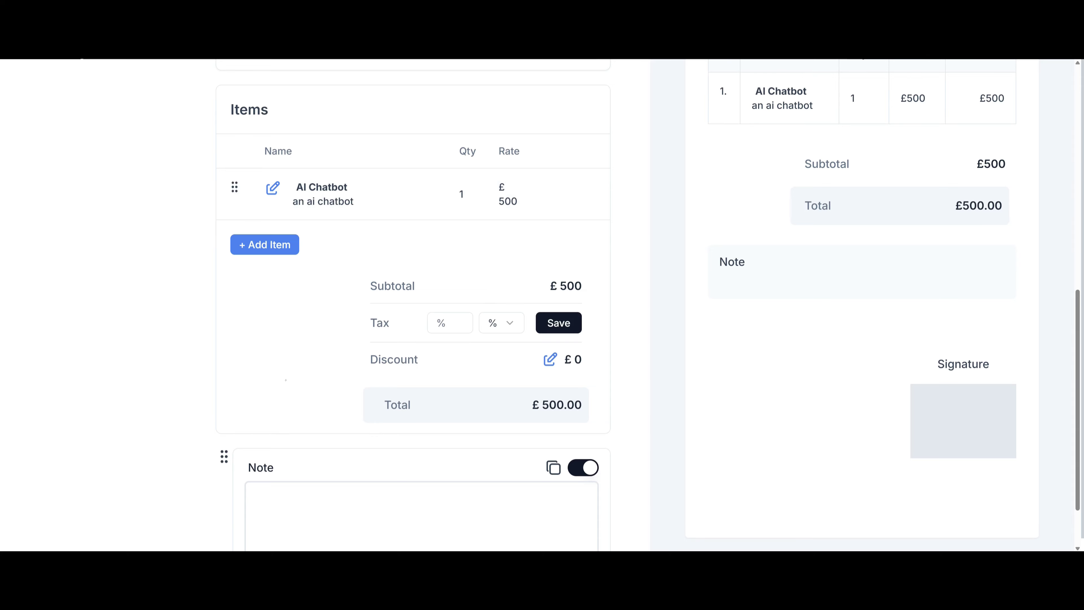
{"action": "scroll", "coordinate": [307, 379], "scroll_direction": "down", "scroll_amount": 2}
{"action": "left_click", "coordinate": [340, 459]}
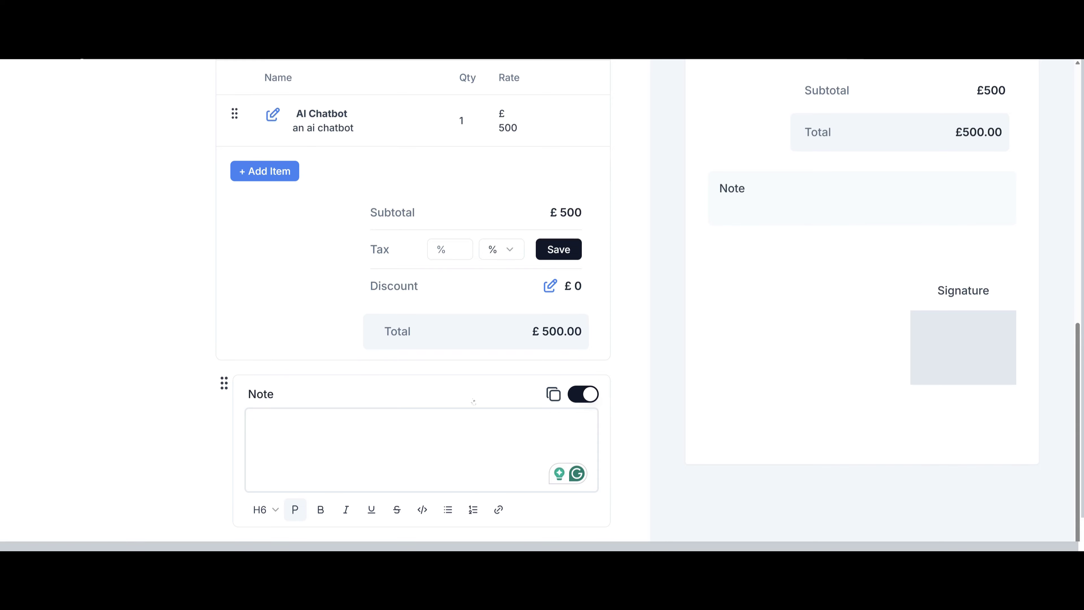
{"action": "scroll", "coordinate": [542, 299], "scroll_direction": "up", "scroll_amount": 14}
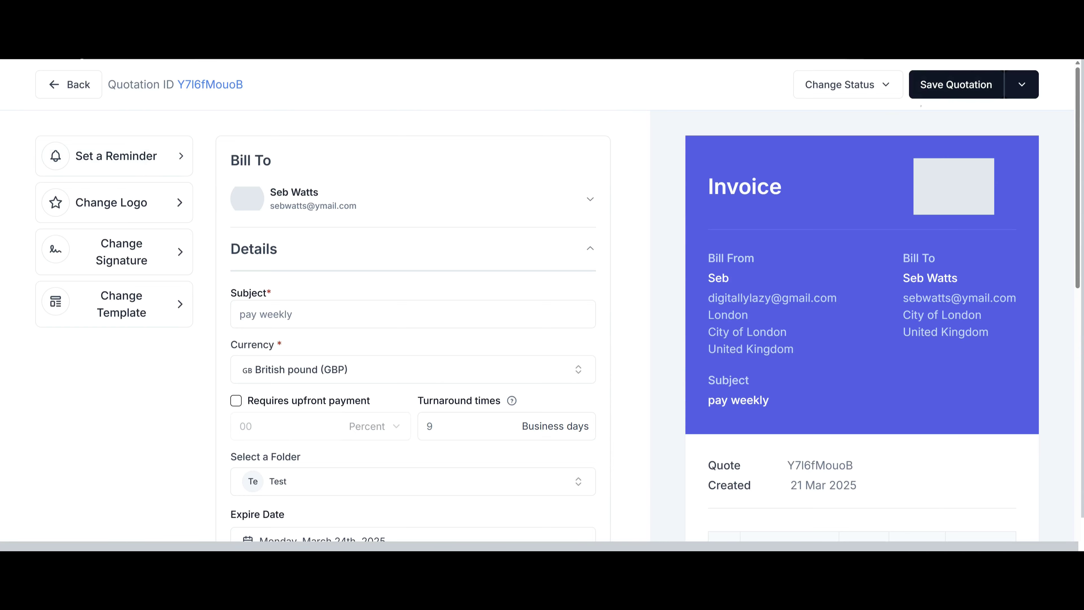
Check the Save Quotation and Change Status menus, then go back to Quotations.
{"action": "left_click", "coordinate": [1022, 85]}
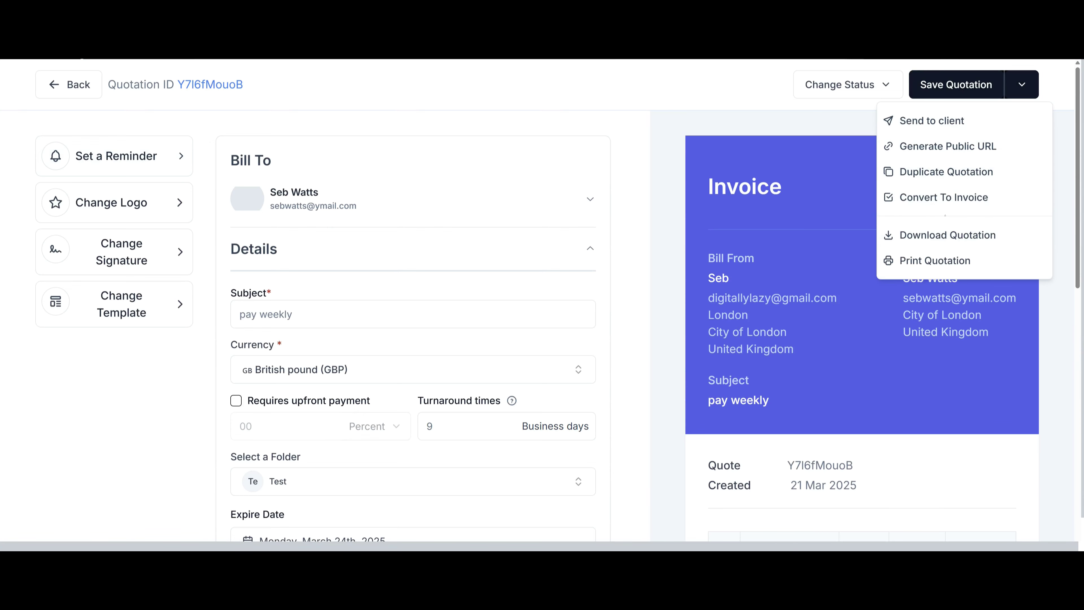
{"action": "left_click", "coordinate": [839, 84]}
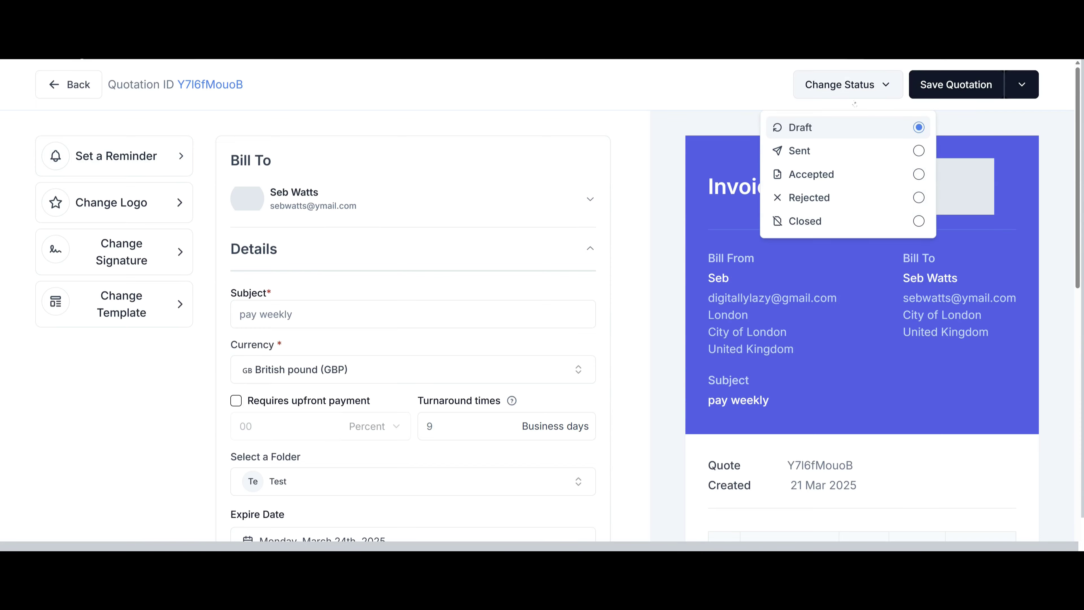
{"action": "left_click", "coordinate": [68, 84]}
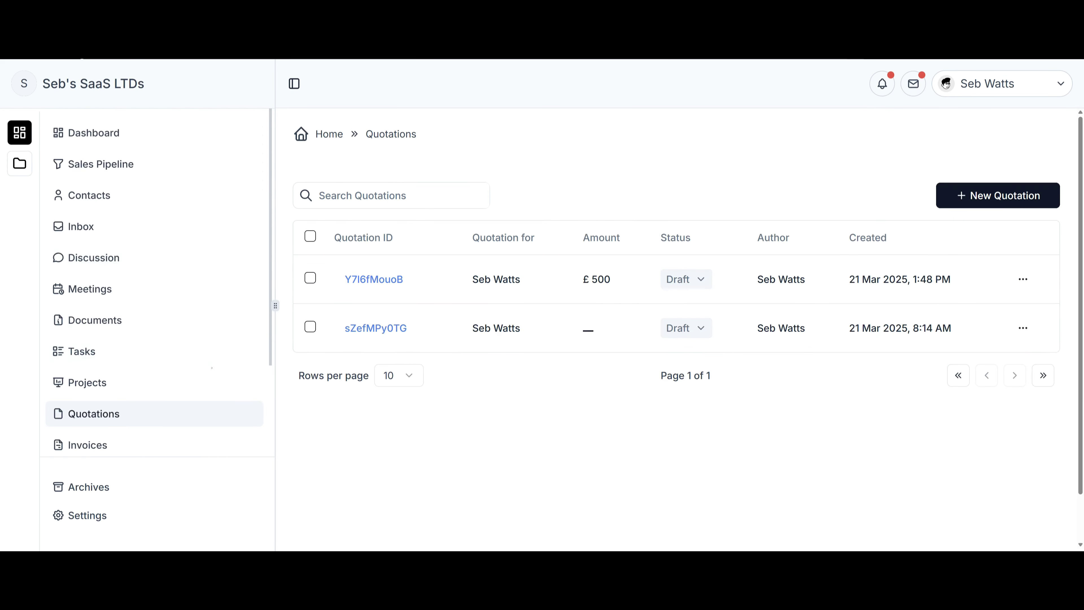
Create a GBP invoice for the contact with subject 'Pay by tomorrow', due 21 Mar 2025.
{"action": "left_click", "coordinate": [87, 445]}
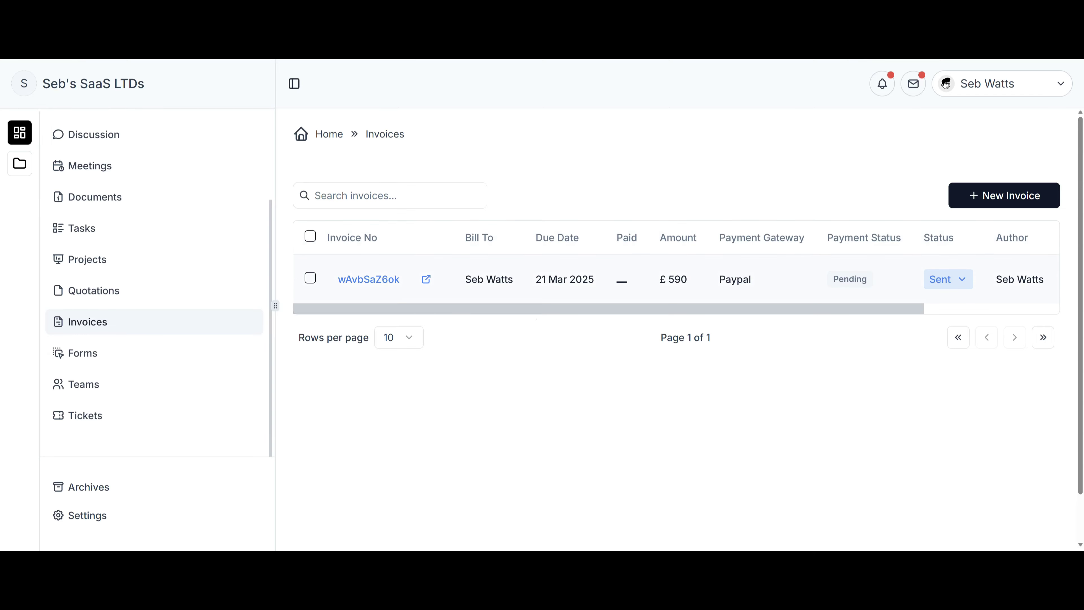
{"action": "left_click", "coordinate": [1023, 196]}
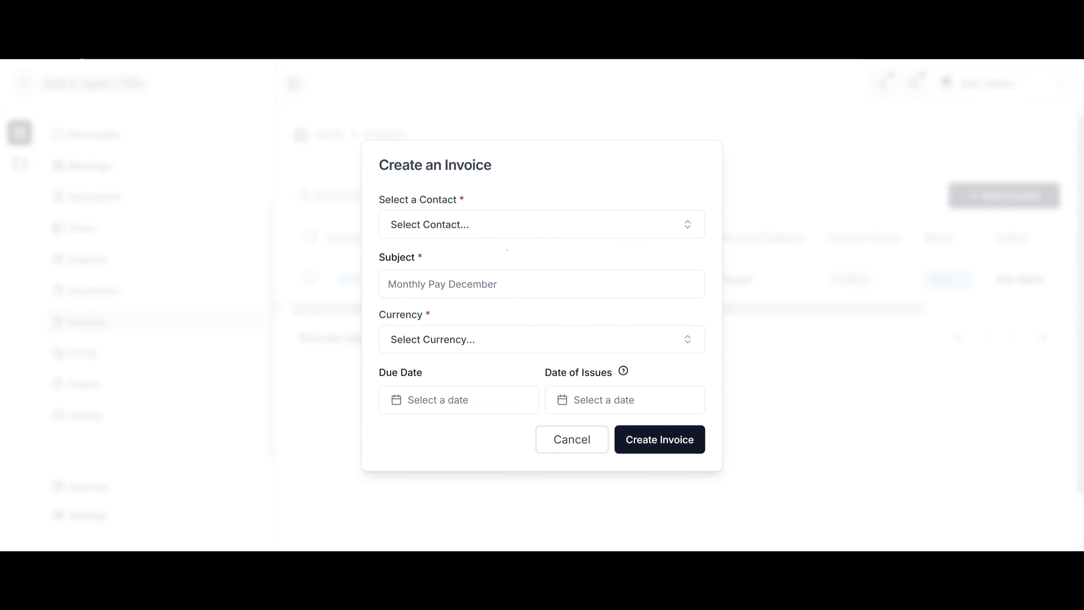
{"action": "left_click", "coordinate": [478, 268]}
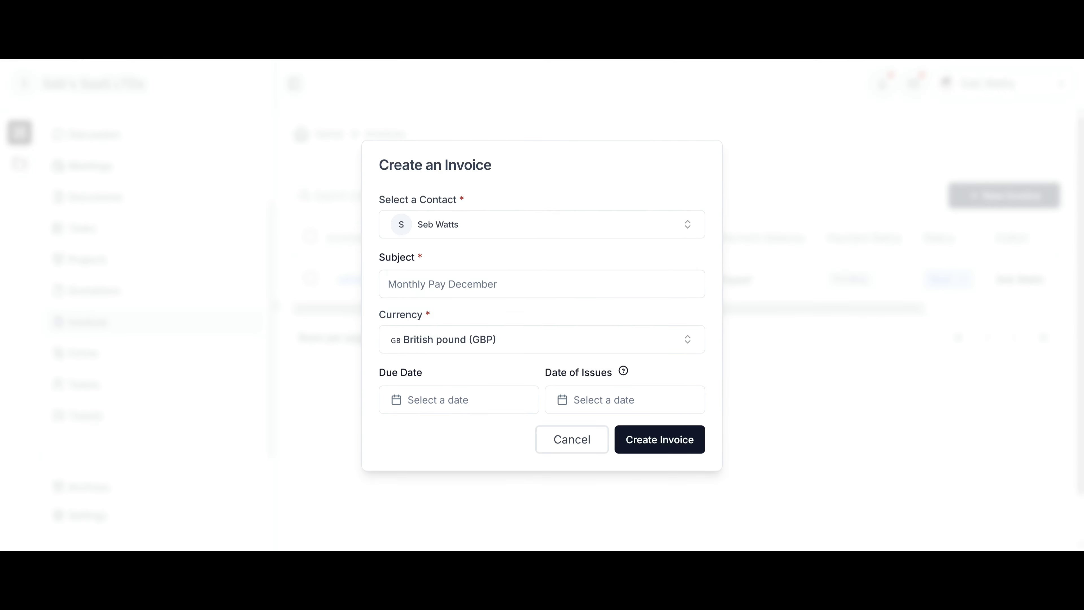
{"action": "left_click", "coordinate": [469, 284]}
{"action": "left_click", "coordinate": [493, 317]}
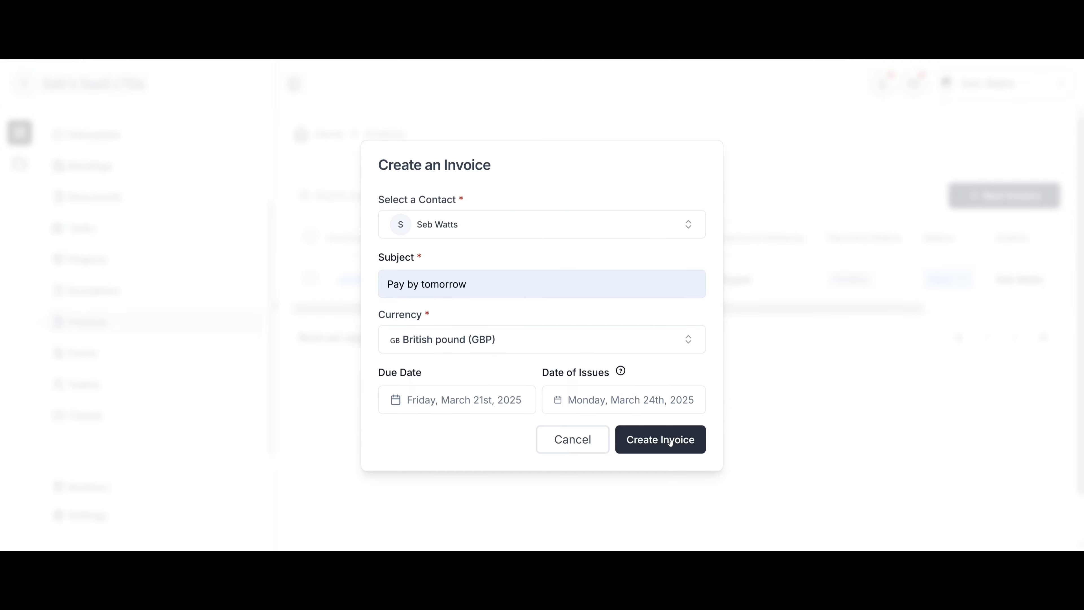
{"action": "left_click", "coordinate": [670, 442]}
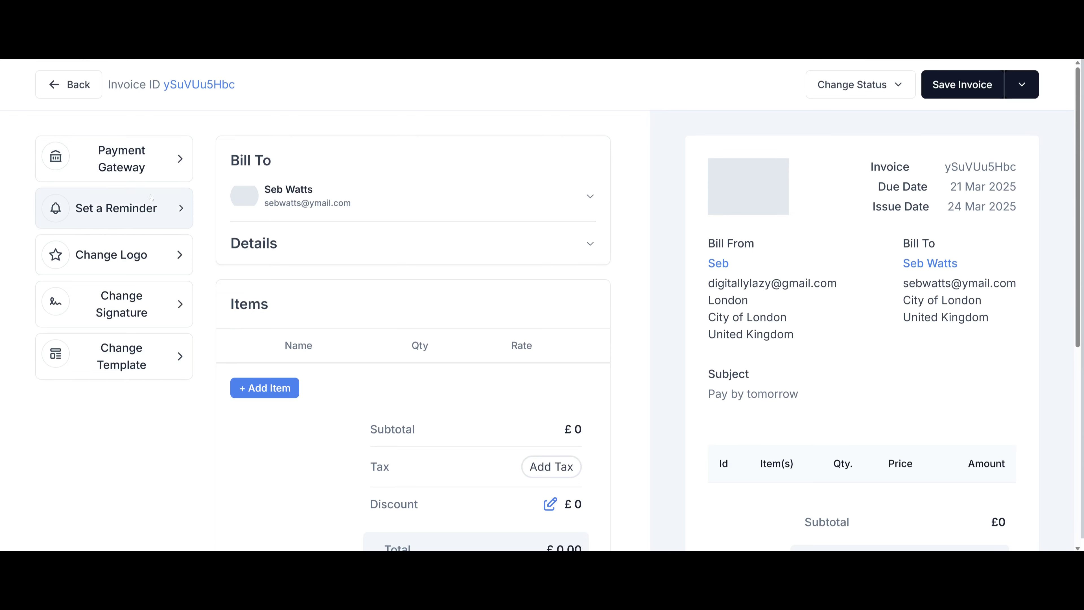
Select Paypal as the invoice's payment gateway, then recheck the gateway choices.
{"action": "left_click", "coordinate": [188, 161]}
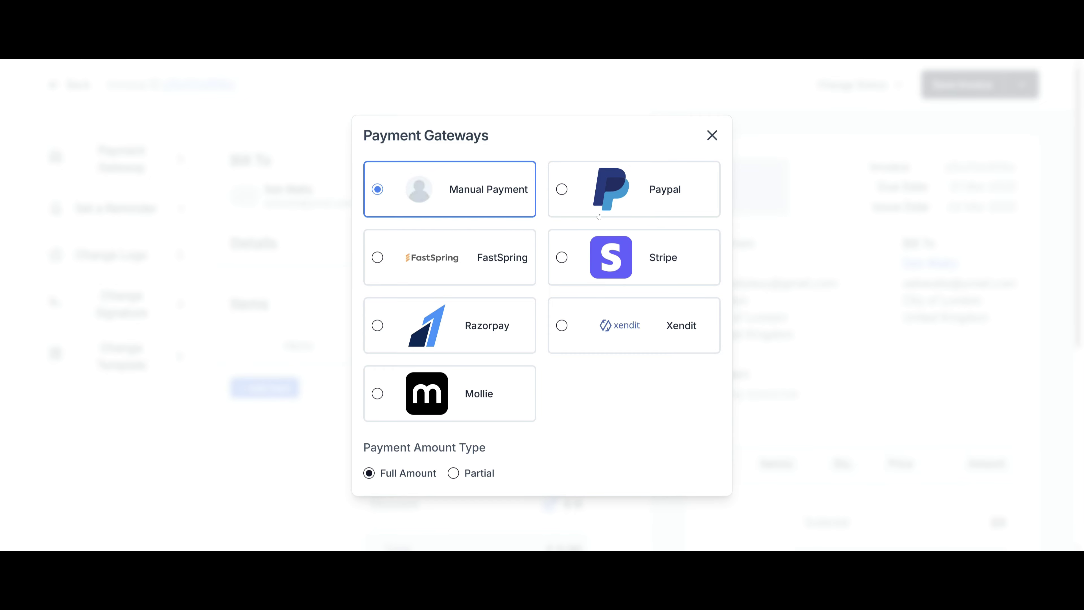
{"action": "left_click", "coordinate": [583, 199]}
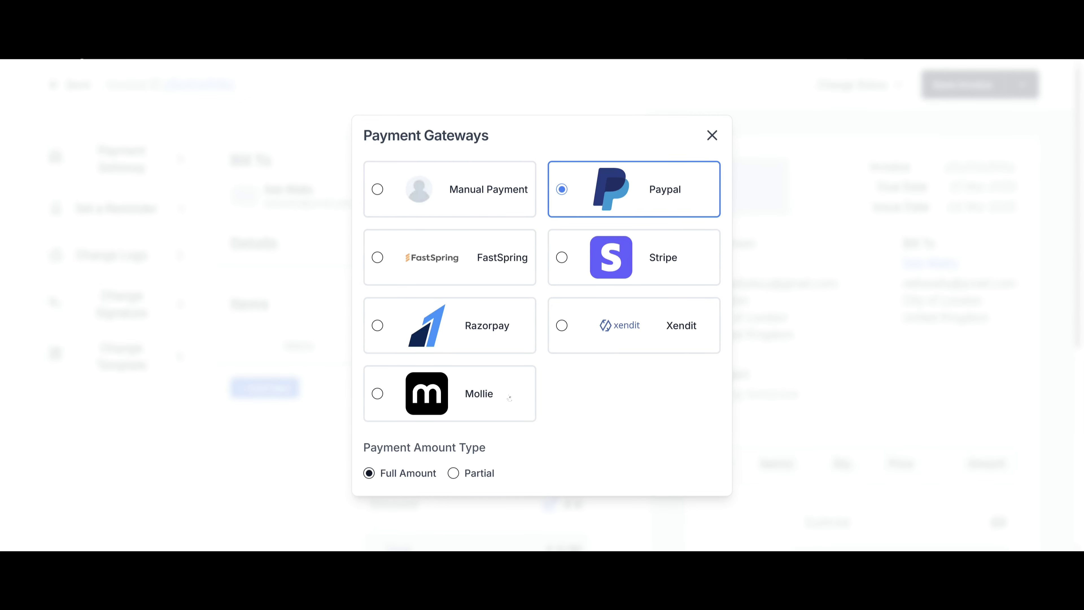
{"action": "left_click", "coordinate": [712, 135]}
{"action": "scroll", "coordinate": [562, 306], "scroll_direction": "down", "scroll_amount": 4}
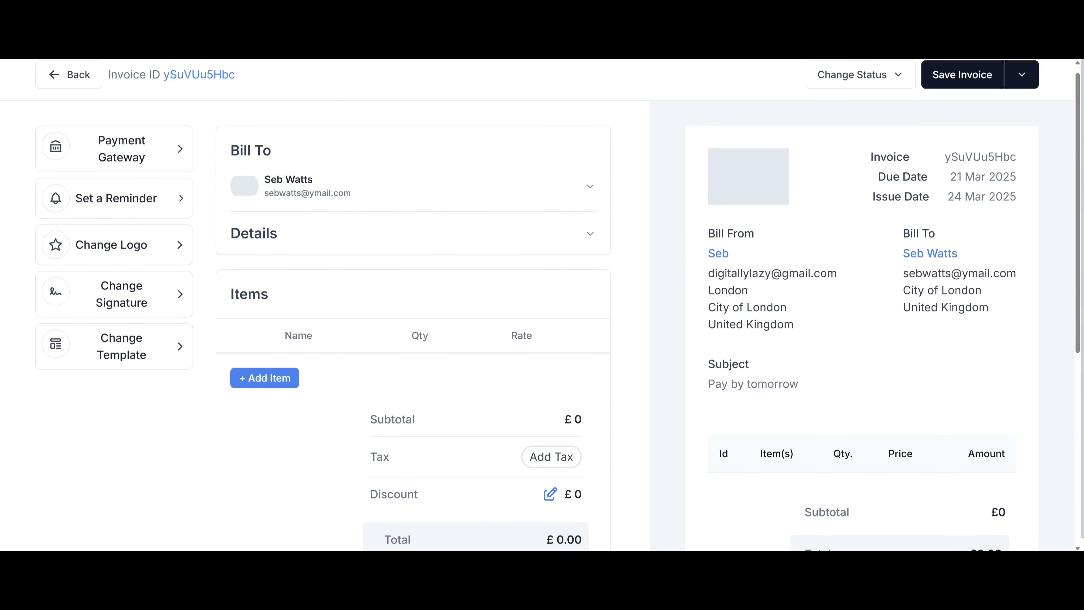
{"action": "scroll", "coordinate": [542, 306], "scroll_direction": "down", "scroll_amount": 3}
{"action": "scroll", "coordinate": [542, 306], "scroll_direction": "up", "scroll_amount": 6}
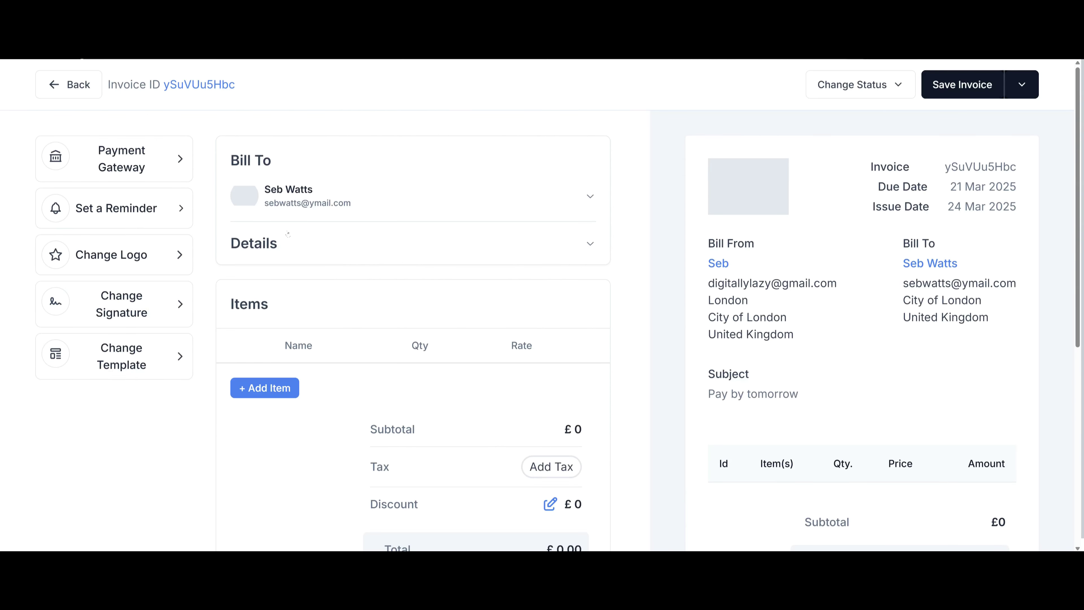
{"action": "left_click", "coordinate": [122, 159]}
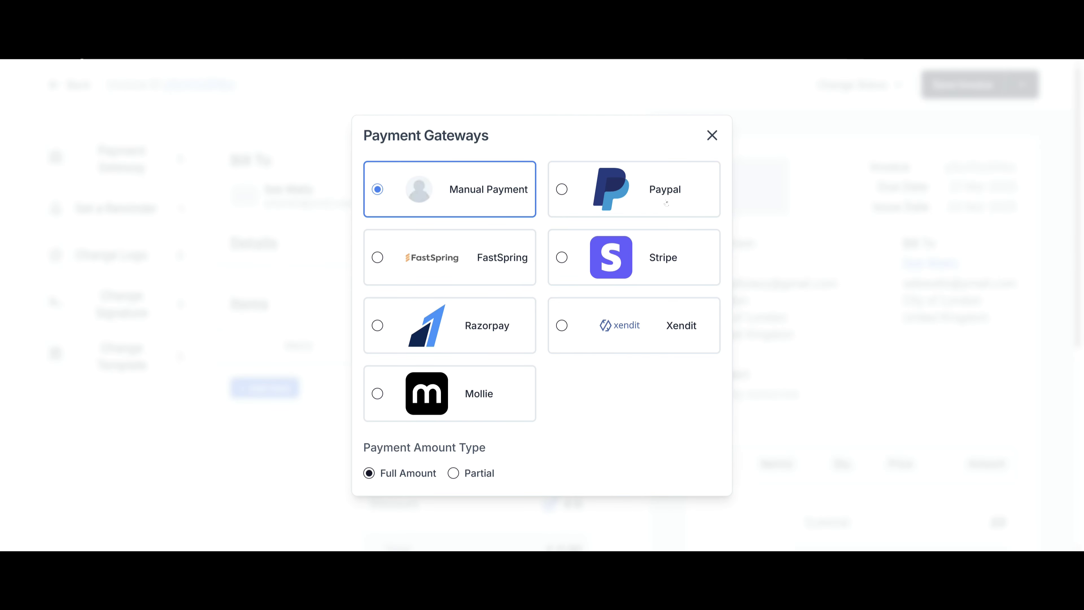
{"action": "left_click", "coordinate": [712, 136]}
Check the reminder settings without changes and bring up the invoice template list.
{"action": "left_click", "coordinate": [116, 208]}
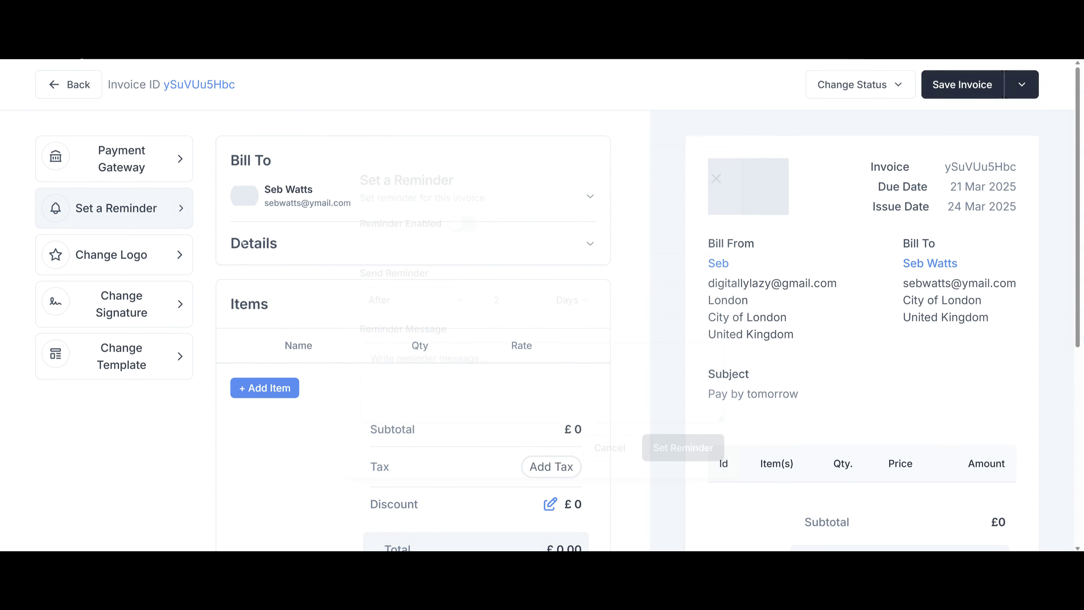
{"action": "left_click", "coordinate": [723, 168]}
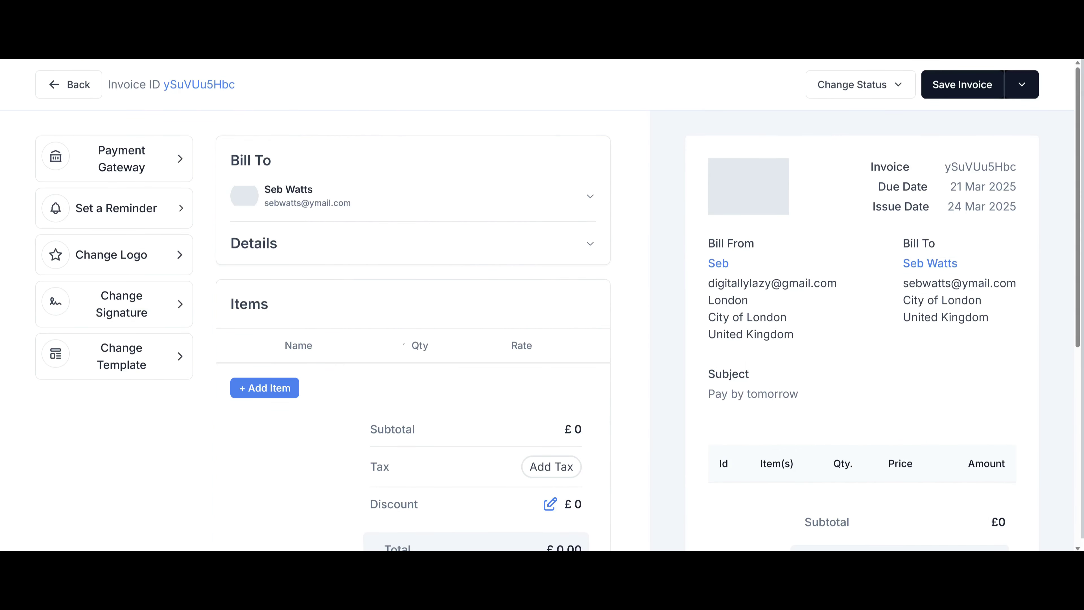
{"action": "left_click", "coordinate": [157, 346]}
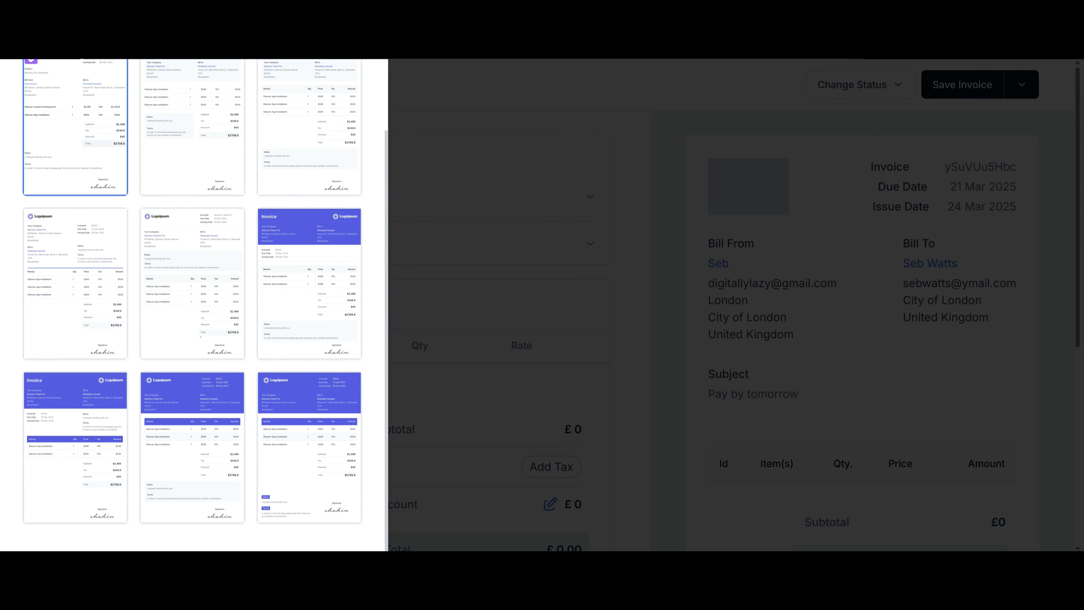
{"action": "scroll", "coordinate": [227, 208], "scroll_direction": "up", "scroll_amount": 2}
Switch to the second template and add item 'x1 ai chatbot' at rate 500.
{"action": "left_click", "coordinate": [220, 217]}
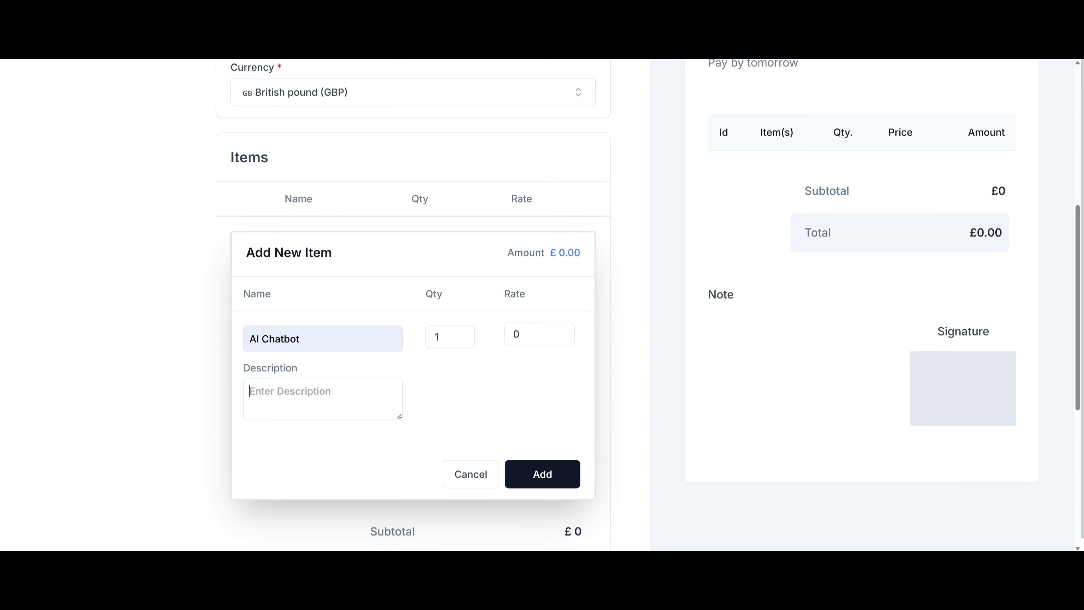
{"action": "type", "text": "x1 ai chatbot"}
{"action": "left_click", "coordinate": [529, 334]}
{"action": "key", "text": "BackSpace"}
{"action": "type", "text": "500"}
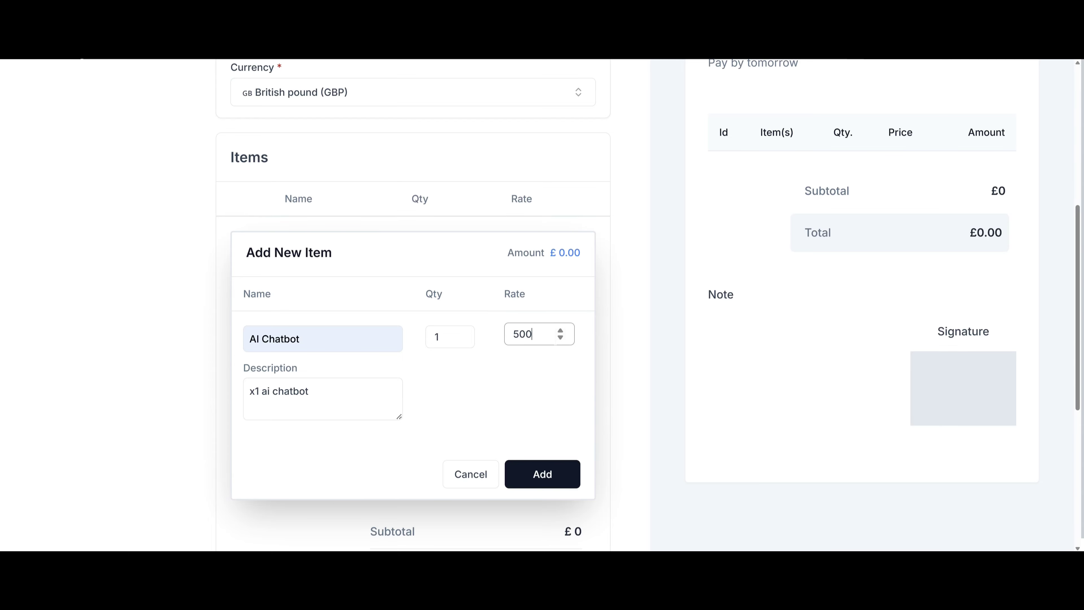
{"action": "left_click", "coordinate": [552, 474]}
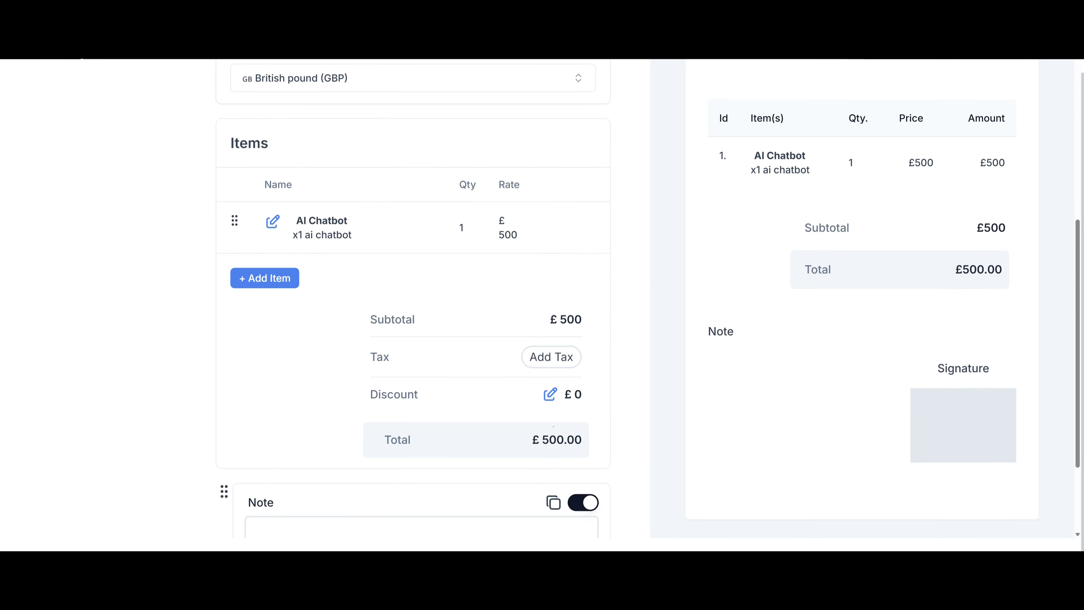
Turn off the invoice's Note section.
{"action": "scroll", "coordinate": [542, 298], "scroll_direction": "down", "scroll_amount": 3}
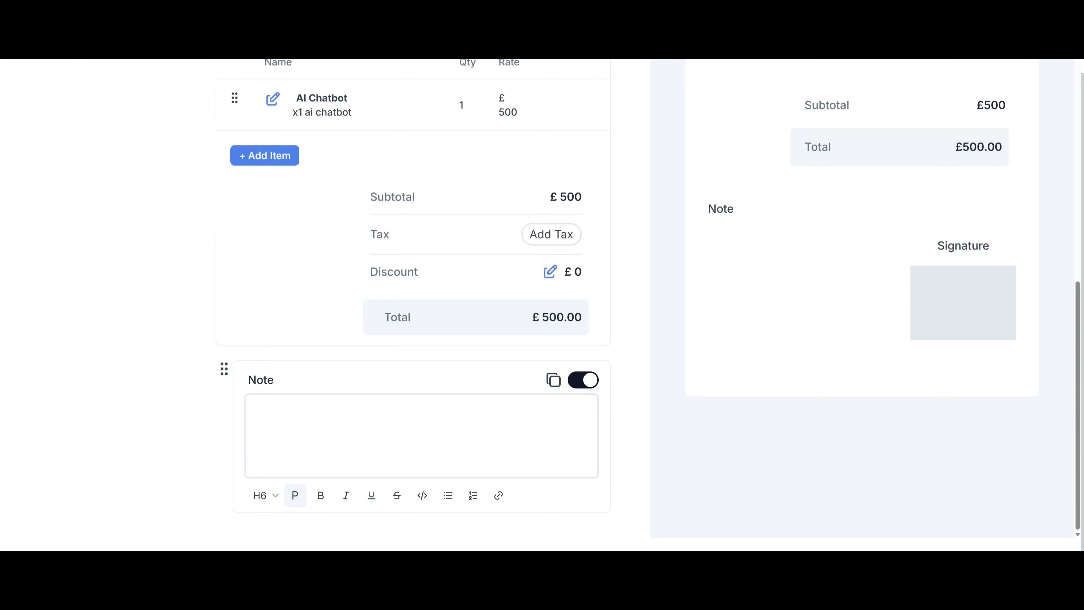
{"action": "left_click", "coordinate": [580, 384]}
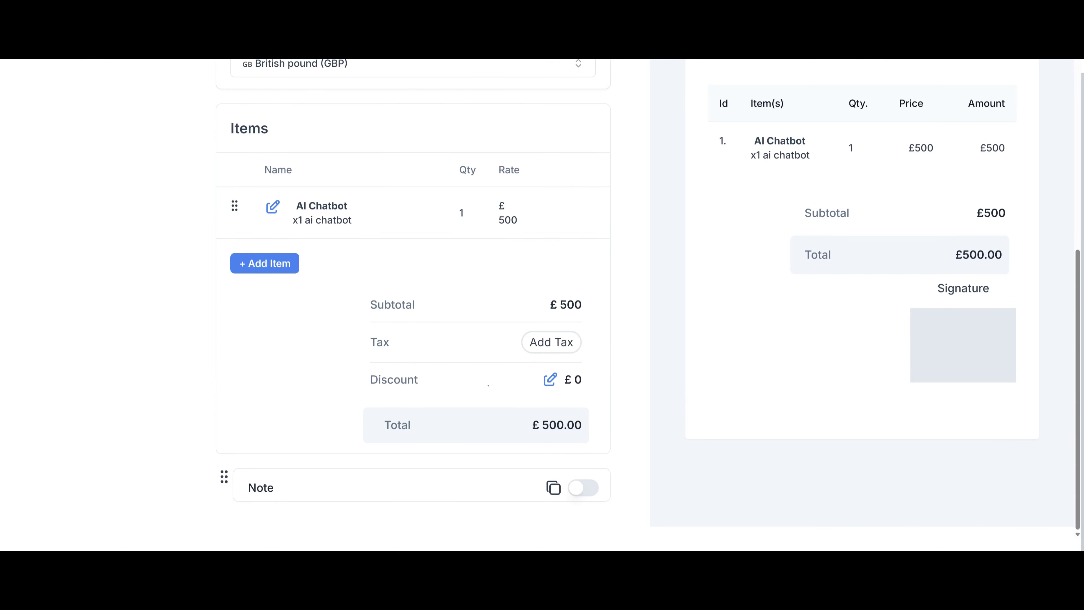
{"action": "scroll", "coordinate": [542, 299], "scroll_direction": "up", "scroll_amount": 8}
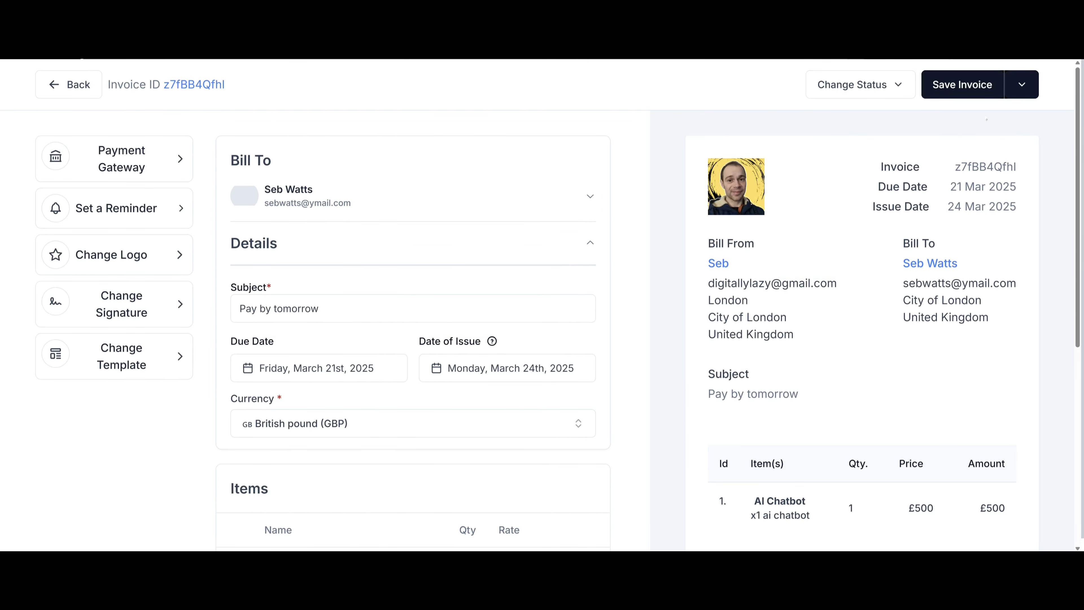
Save the invoice and send it to the client with the schedule set to Send Now.
{"action": "left_click", "coordinate": [981, 95]}
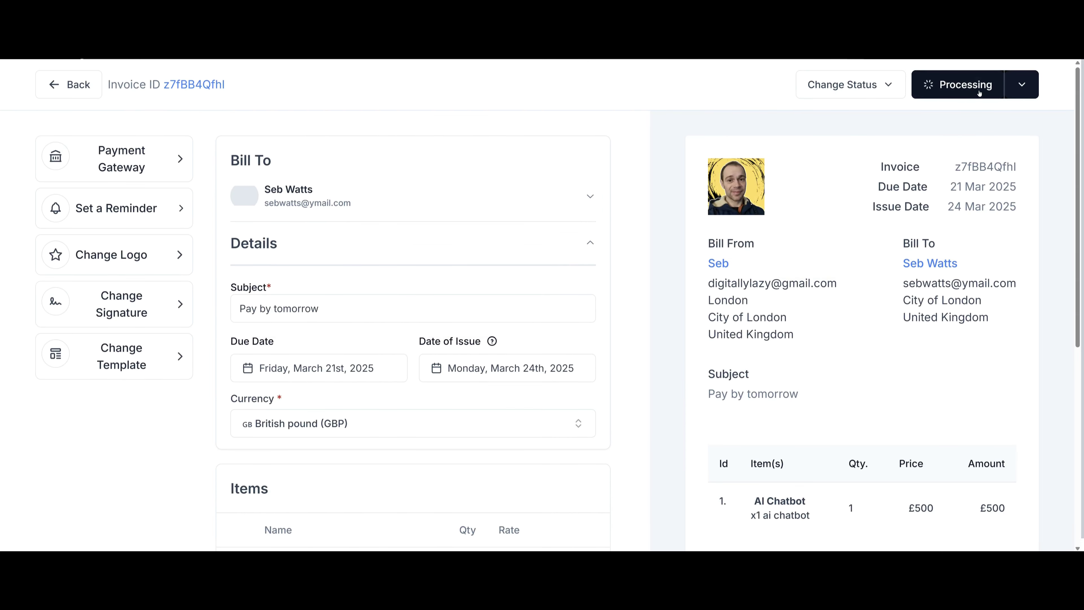
{"action": "left_click", "coordinate": [1018, 92]}
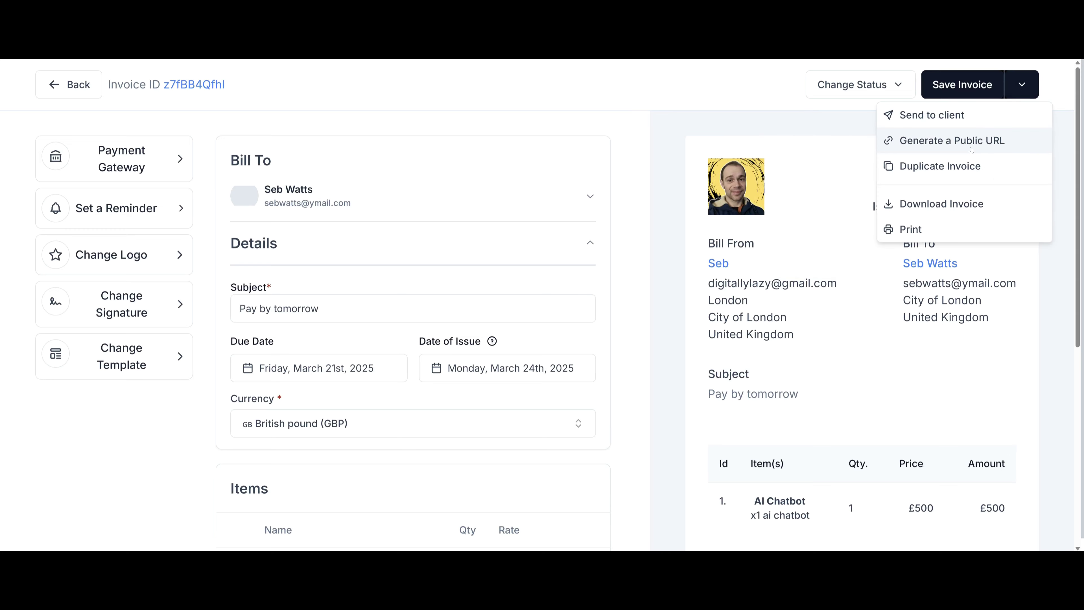
{"action": "left_click", "coordinate": [934, 115]}
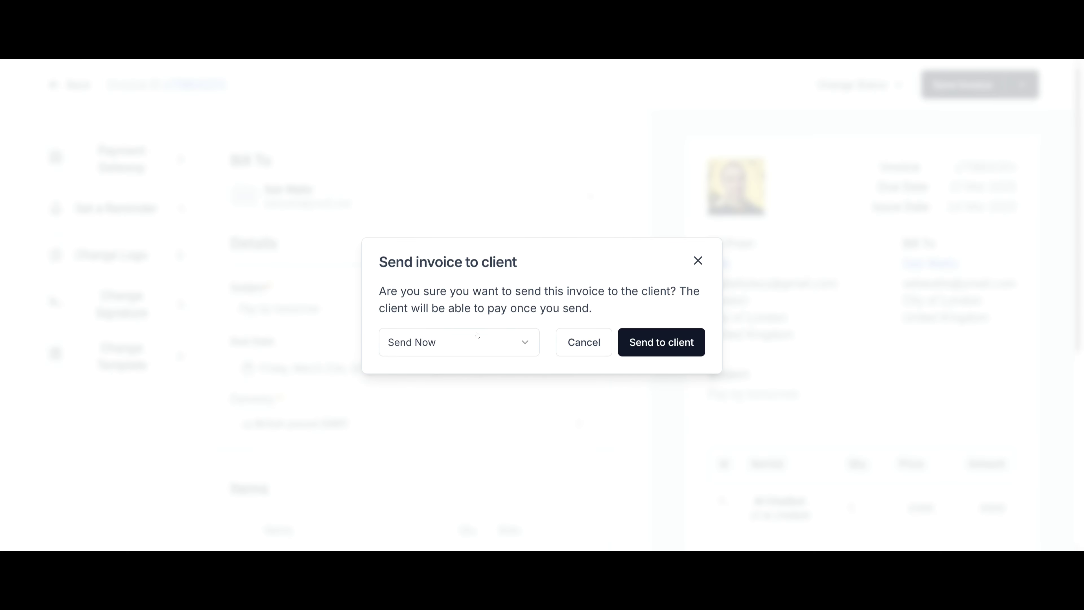
{"action": "left_click", "coordinate": [496, 344]}
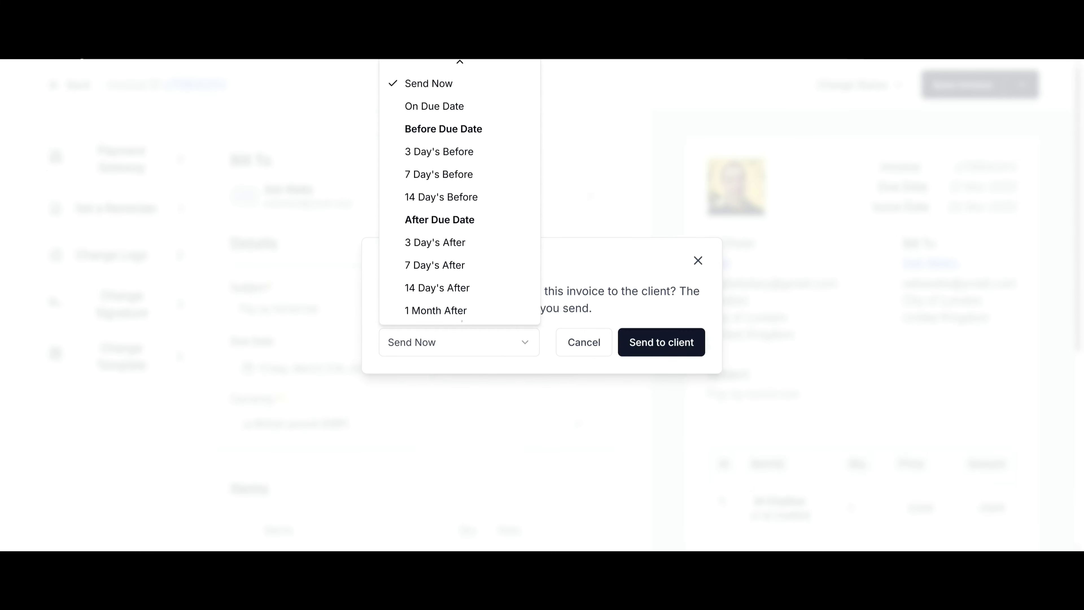
{"action": "left_click", "coordinate": [454, 311]}
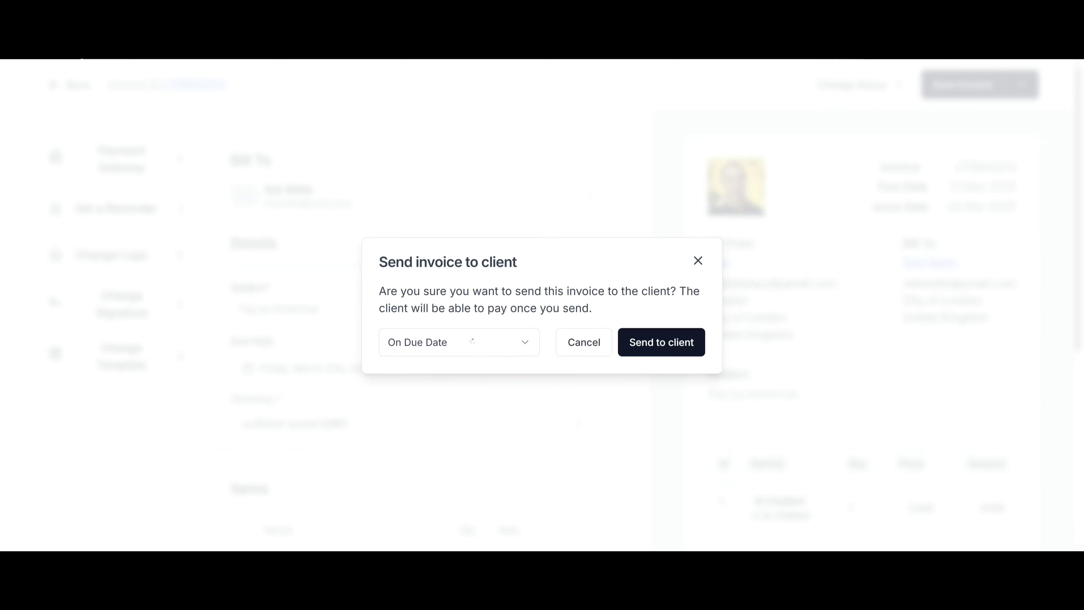
{"action": "left_click", "coordinate": [500, 345]}
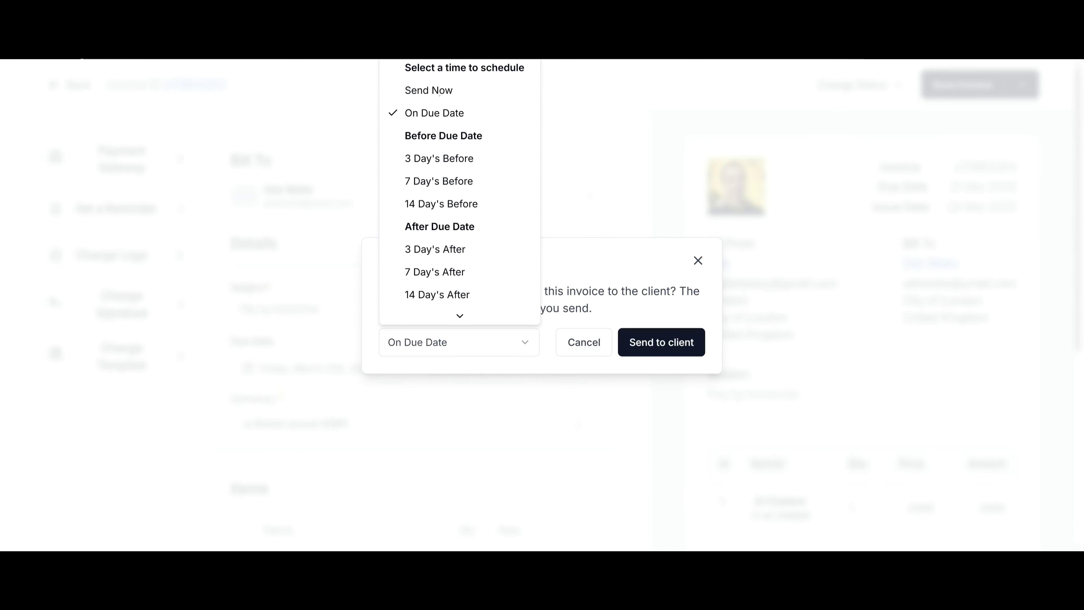
{"action": "left_click", "coordinate": [439, 91]}
{"action": "left_click", "coordinate": [669, 352]}
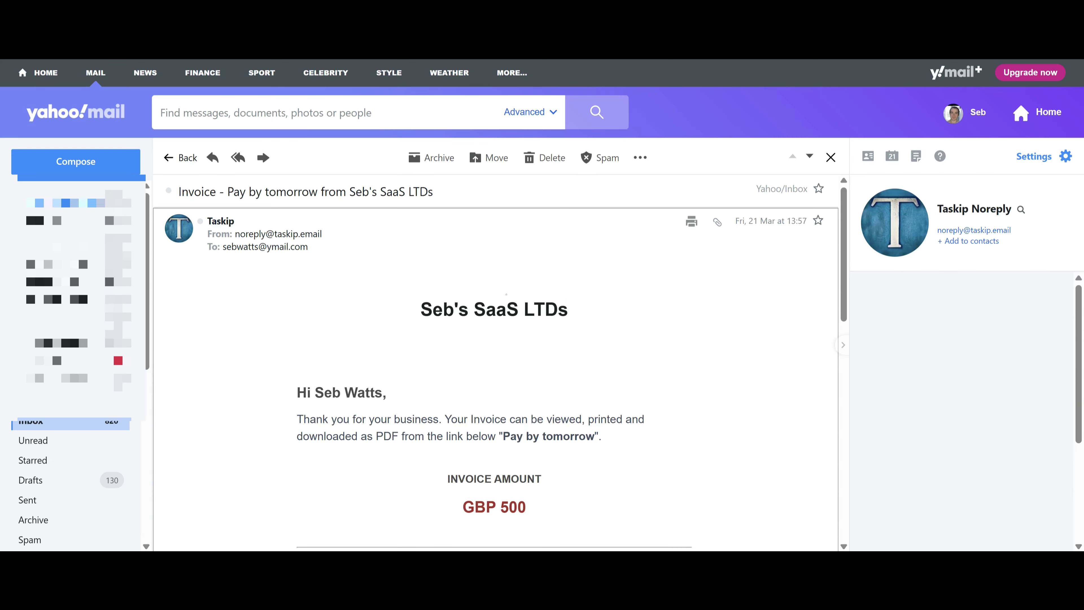
Scroll down the Taskip invoice email to its attachment and preview the invoice PDF.
{"action": "scroll", "coordinate": [547, 314], "scroll_direction": "down", "scroll_amount": 3}
{"action": "scroll", "coordinate": [547, 314], "scroll_direction": "up", "scroll_amount": 3}
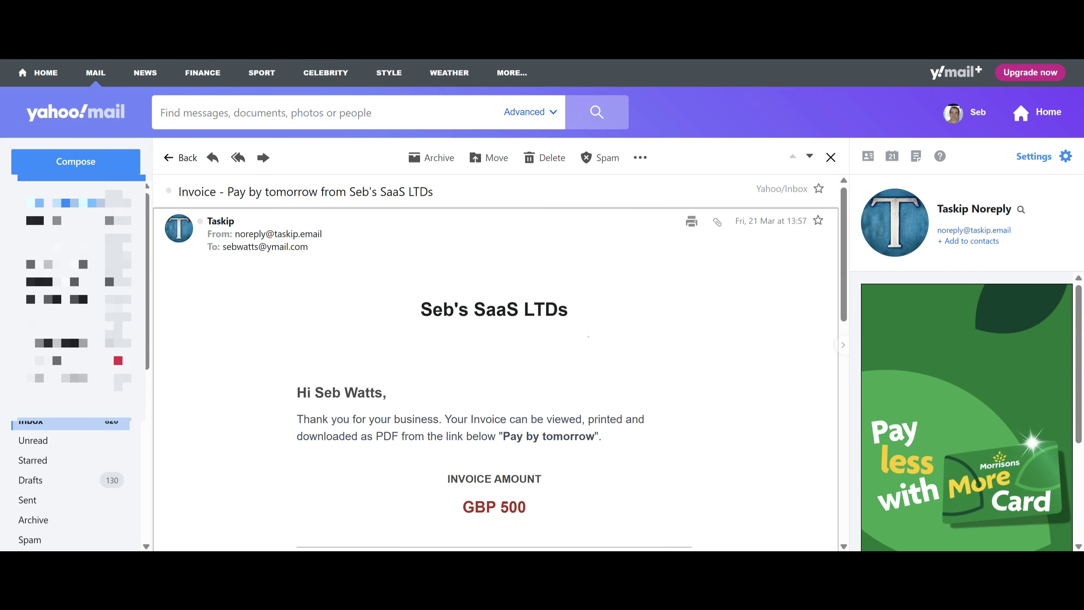
{"action": "scroll", "coordinate": [588, 337], "scroll_direction": "down", "scroll_amount": 3}
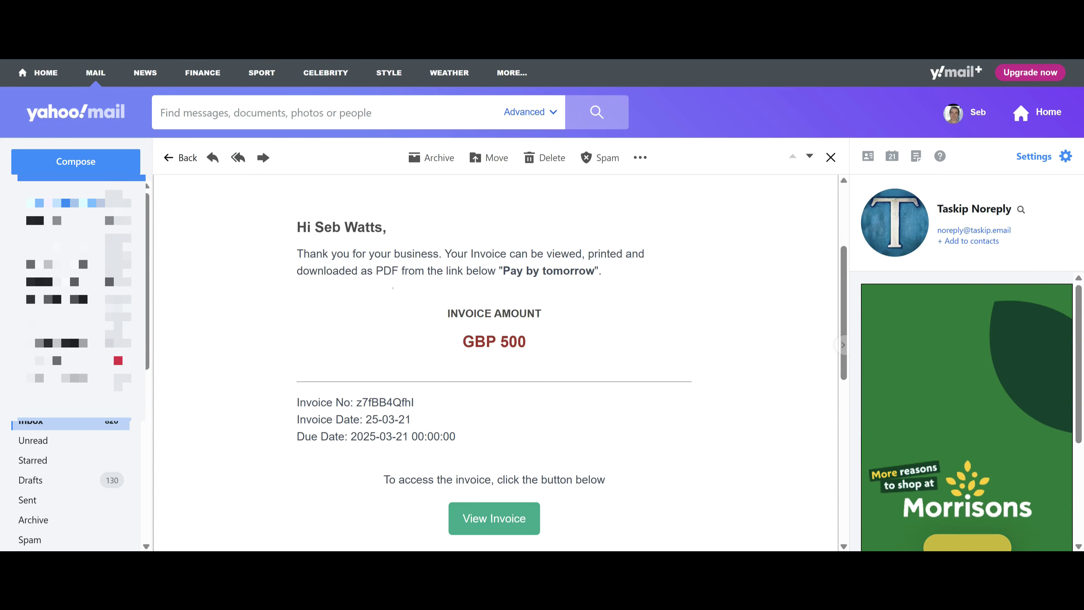
{"action": "scroll", "coordinate": [495, 363], "scroll_direction": "down", "scroll_amount": 3}
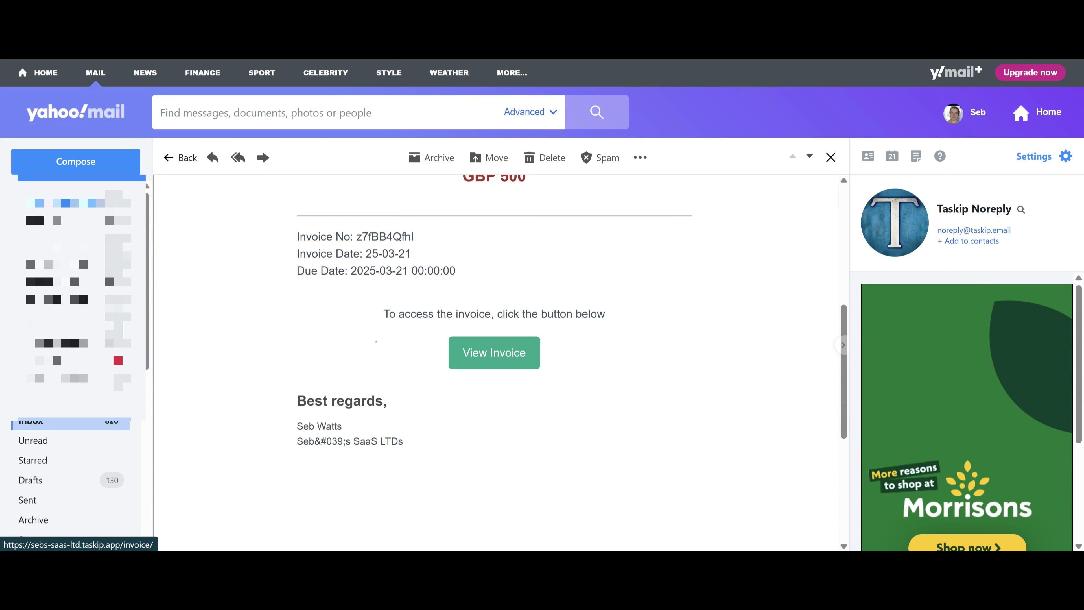
{"action": "scroll", "coordinate": [495, 354], "scroll_direction": "down", "scroll_amount": 3}
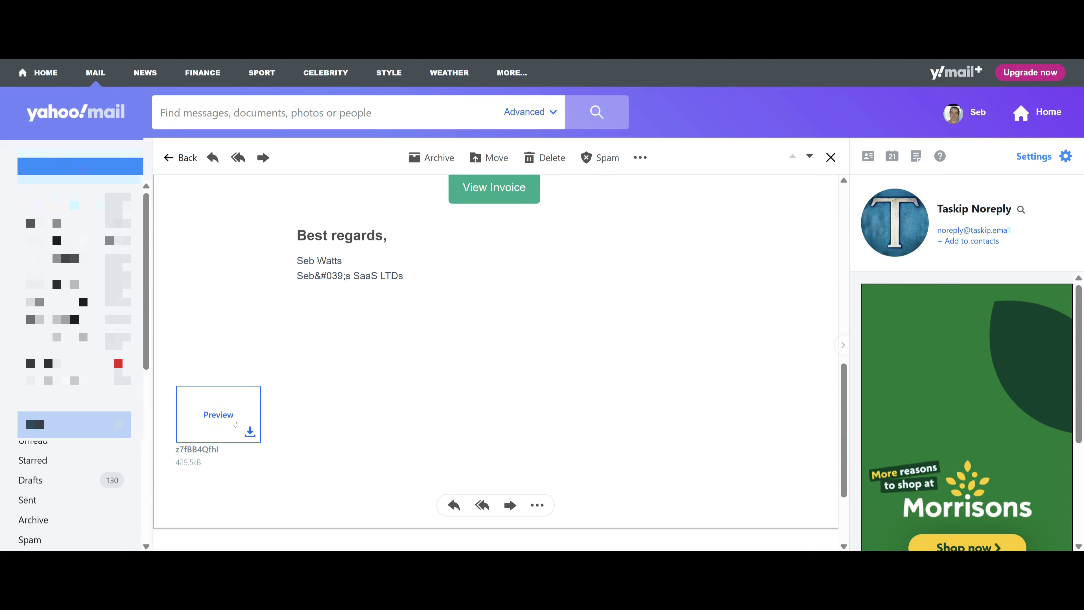
{"action": "left_click", "coordinate": [236, 424]}
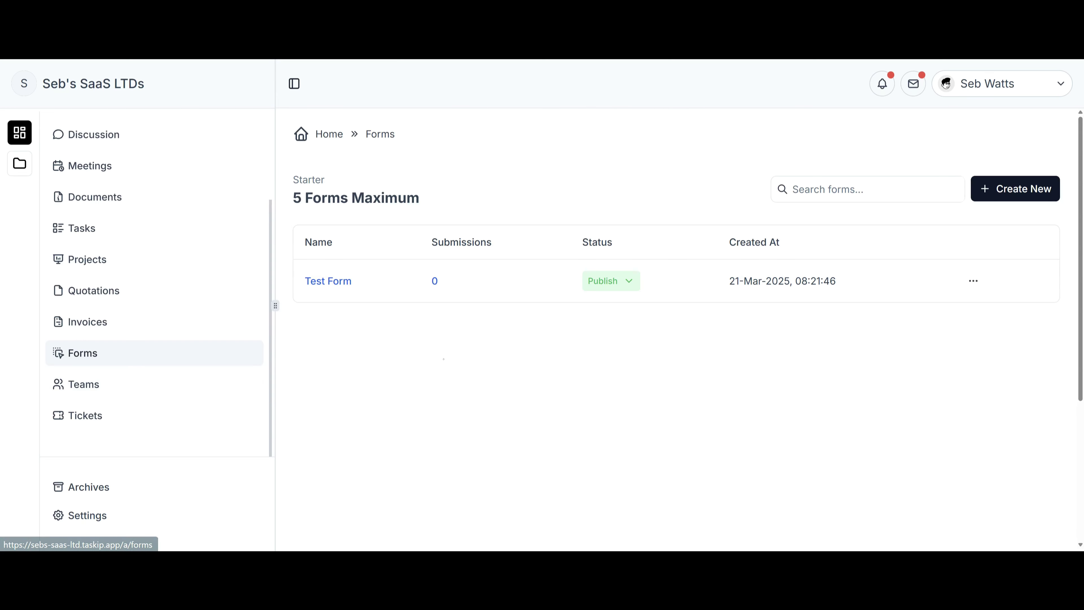
Add First/Last Name and Email fields to the Test Form and open the Email field's settings.
{"action": "left_click", "coordinate": [326, 281]}
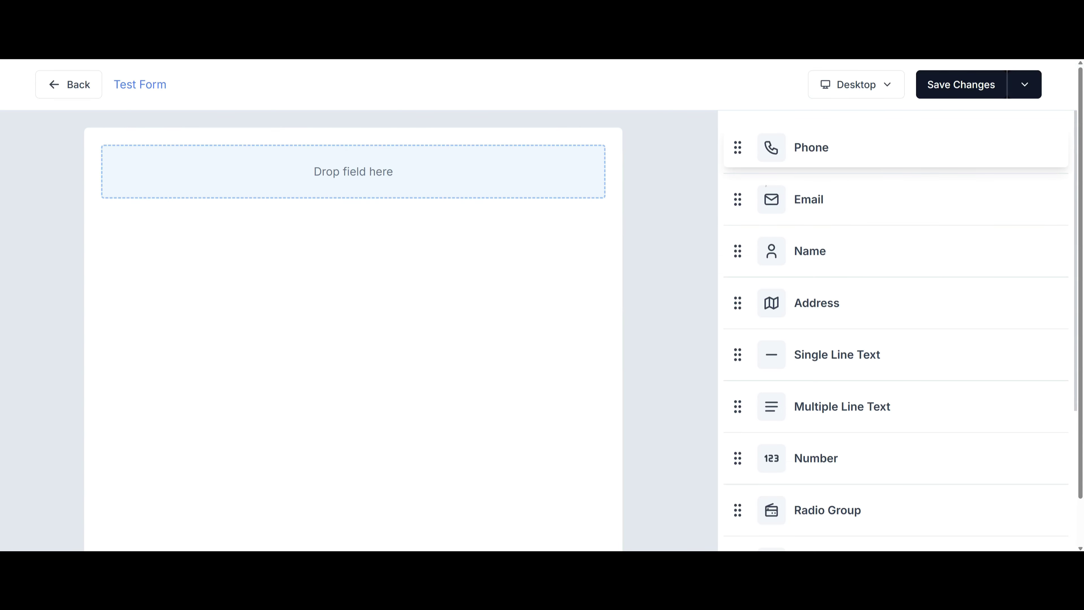
{"action": "left_click_drag", "start_coordinate": [742, 248], "coordinate": [221, 214]}
{"action": "left_click_drag", "start_coordinate": [737, 199], "coordinate": [457, 287]}
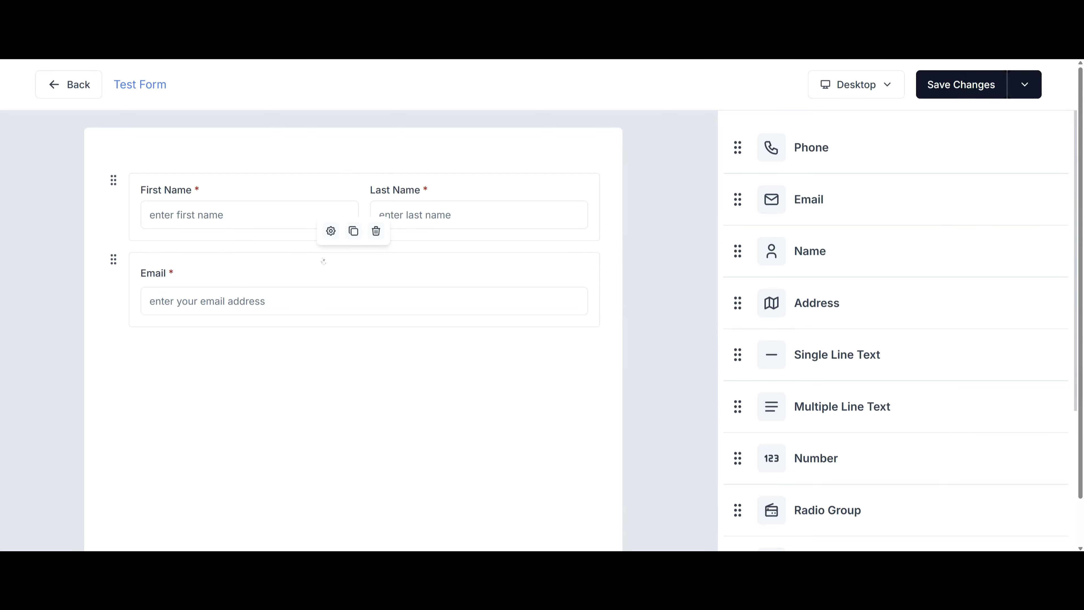
{"action": "left_click", "coordinate": [330, 231]}
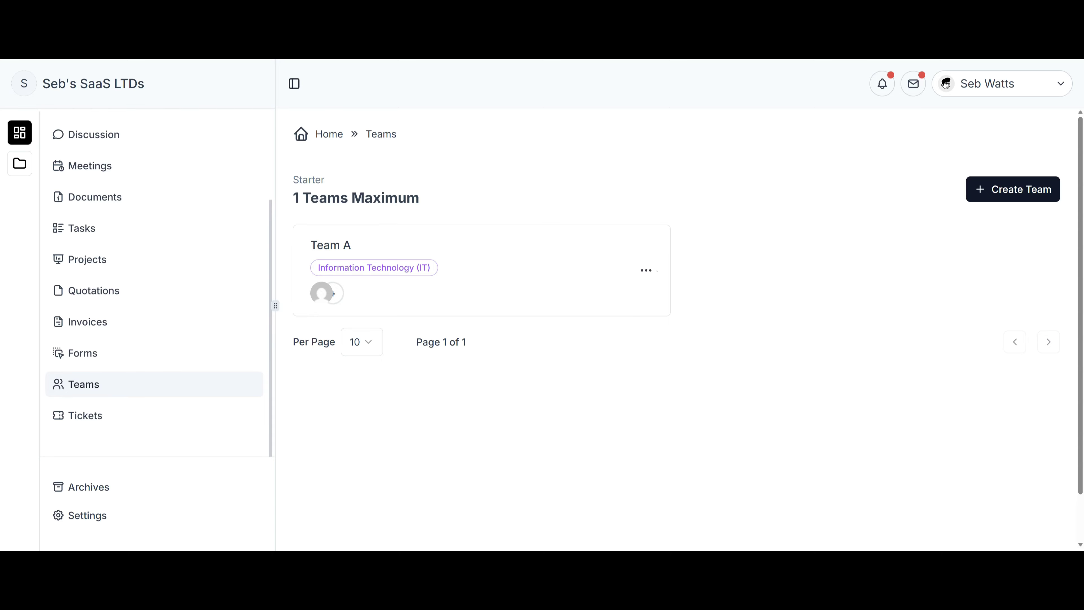
Check Team A's Add Members dialog without adding anyone, then view Team A's details.
{"action": "left_click", "coordinate": [646, 271]}
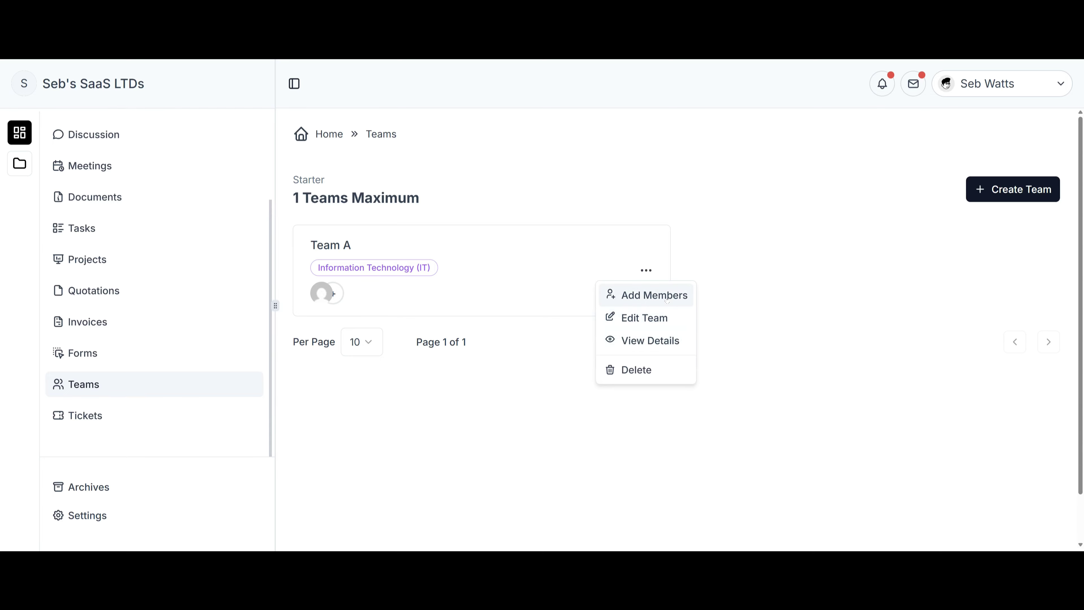
{"action": "left_click", "coordinate": [640, 295]}
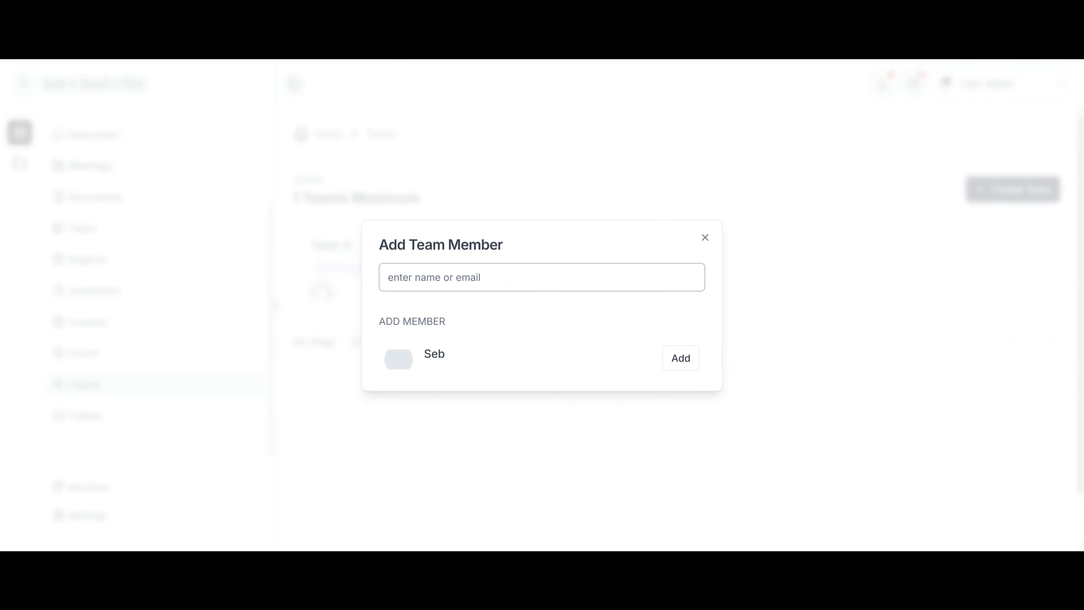
{"action": "left_click", "coordinate": [704, 237]}
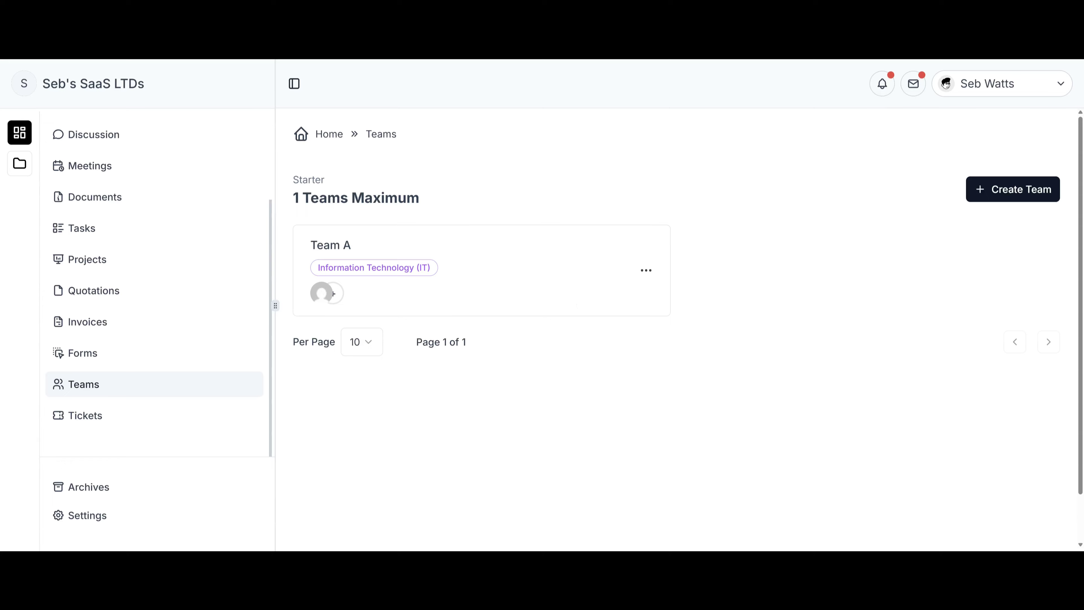
{"action": "left_click", "coordinate": [646, 271]}
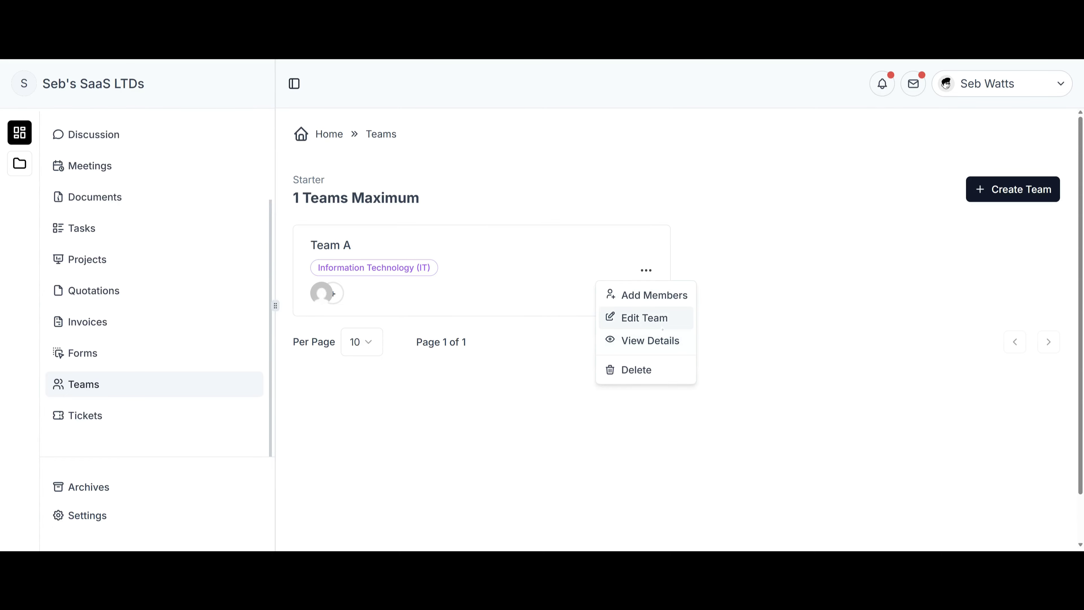
{"action": "left_click", "coordinate": [607, 335]}
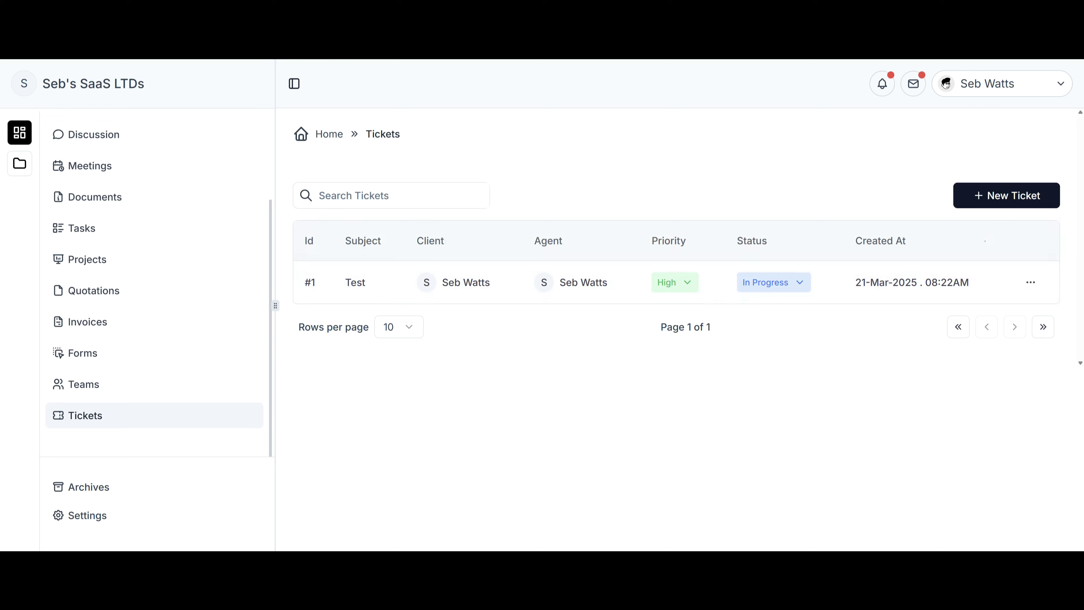
Start a new ticket and look over its Contact and Agent choices.
{"action": "left_click", "coordinate": [1010, 200]}
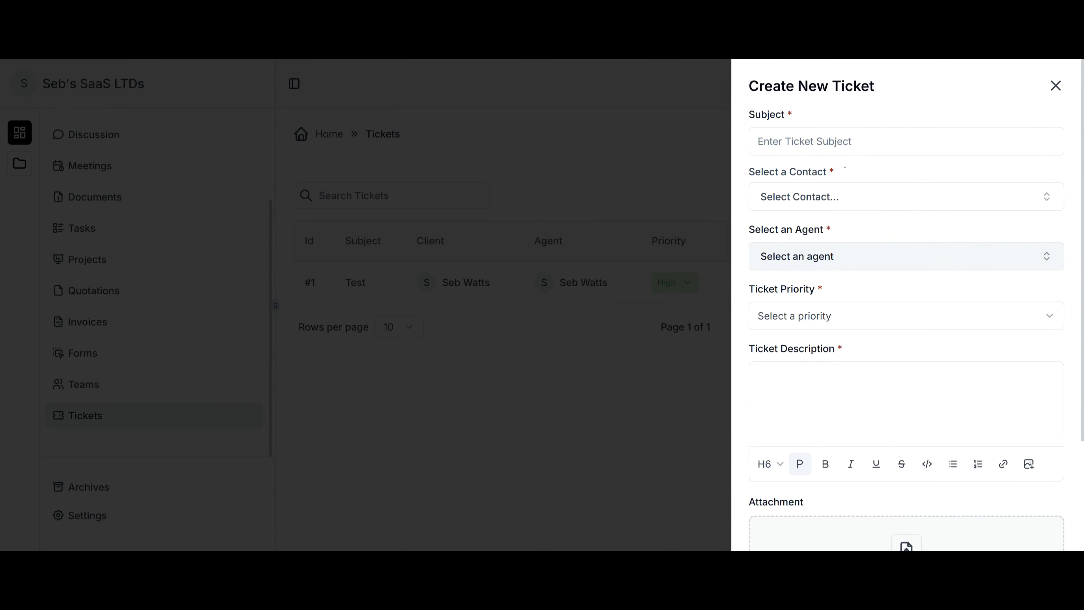
{"action": "left_click", "coordinate": [832, 142]}
{"action": "left_click", "coordinate": [849, 196]}
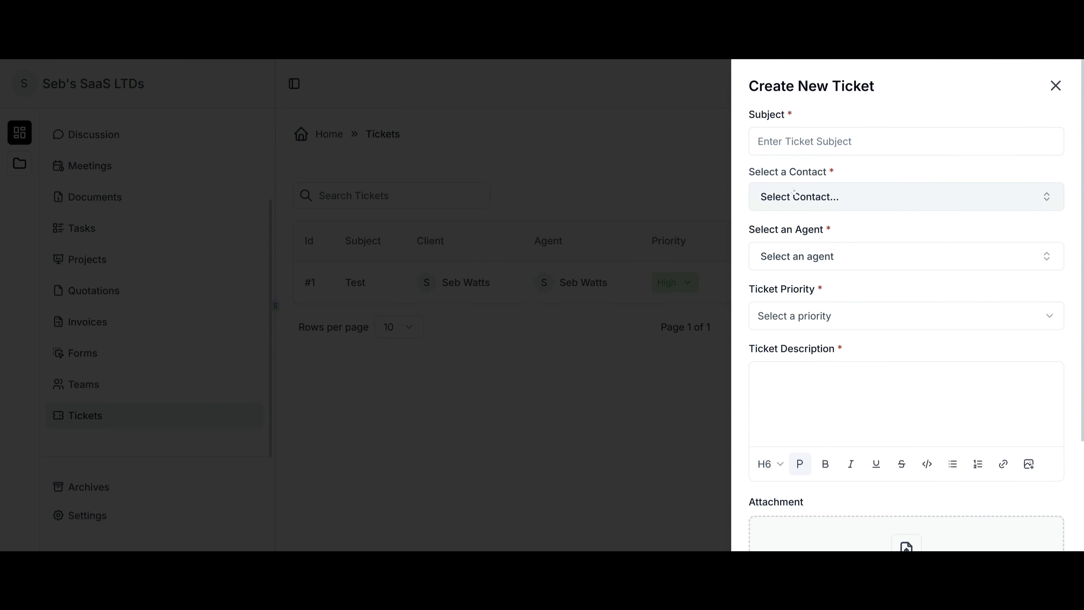
{"action": "left_click", "coordinate": [869, 177]}
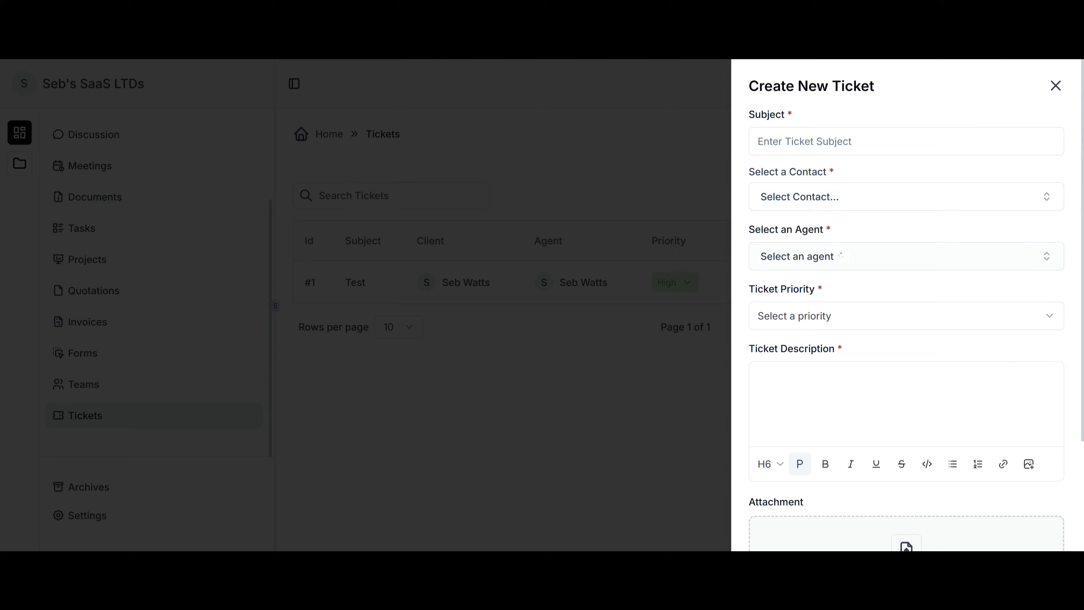
{"action": "left_click", "coordinate": [884, 255]}
{"action": "left_click", "coordinate": [884, 238]}
Check the Priority options, cancel the new ticket, and open ticket #1, Test.
{"action": "left_click", "coordinate": [852, 316]}
{"action": "left_click", "coordinate": [857, 308]}
{"action": "scroll", "coordinate": [851, 414], "scroll_direction": "down", "scroll_amount": 3}
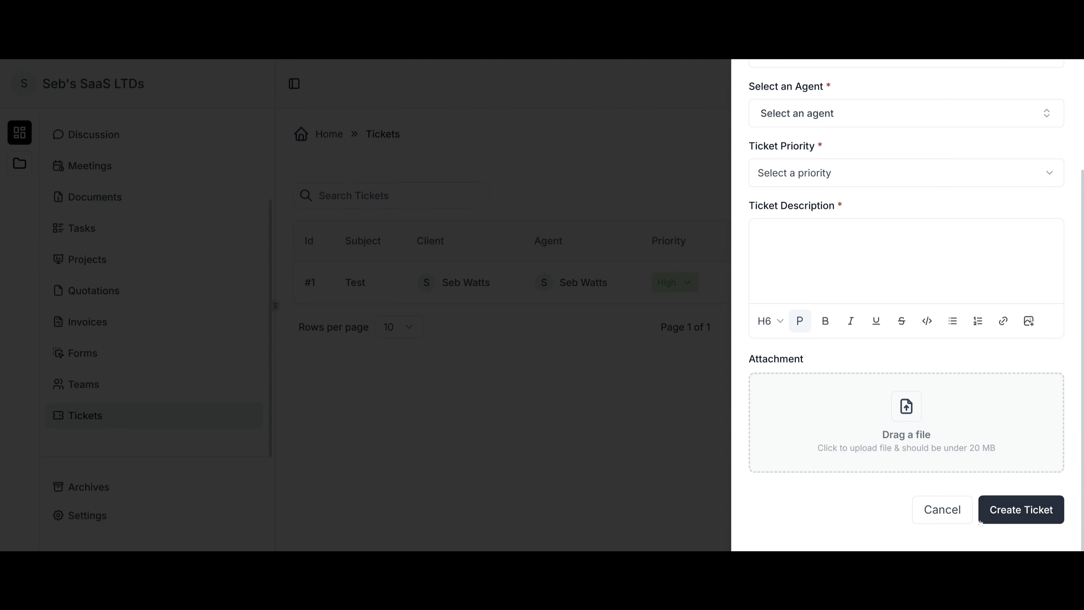
{"action": "left_click", "coordinate": [510, 291]}
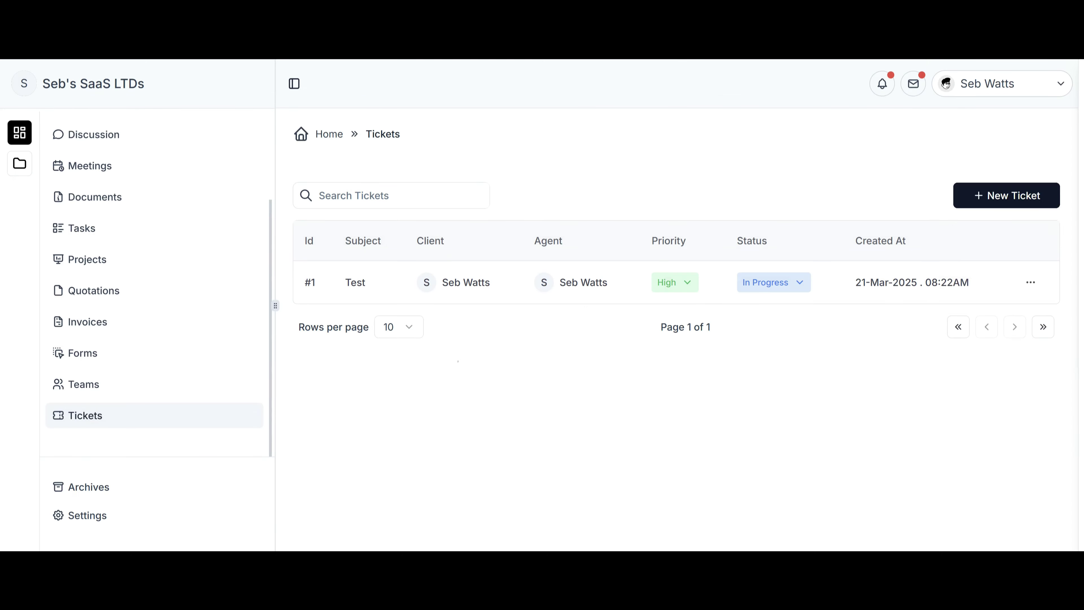
{"action": "left_click", "coordinate": [355, 283]}
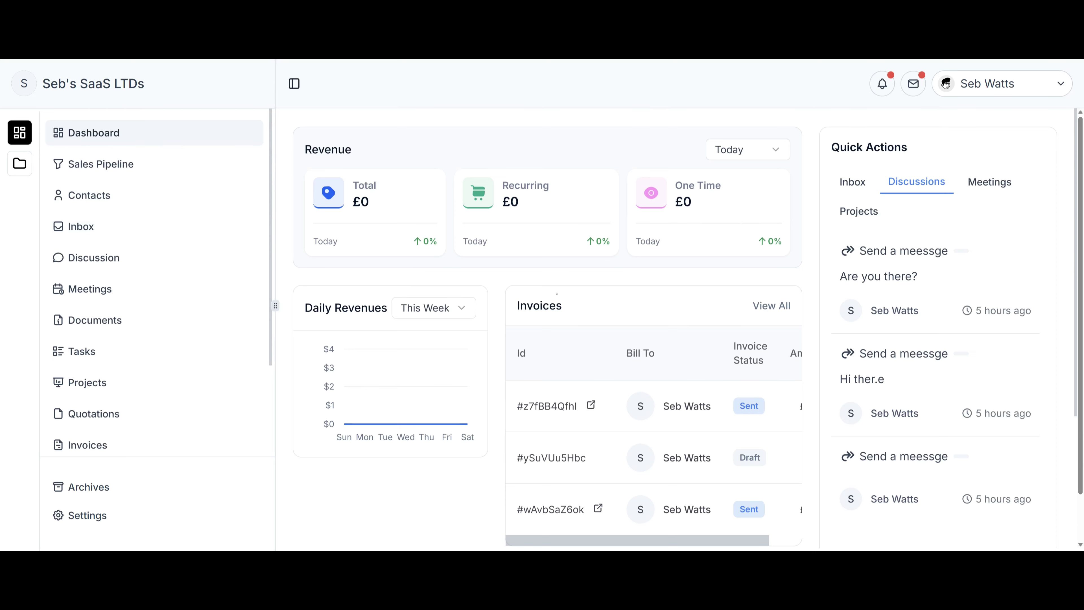
Open Archives to see the empty Documents list and narrow the navigation sidebar.
{"action": "scroll", "coordinate": [102, 345], "scroll_direction": "down", "scroll_amount": 3}
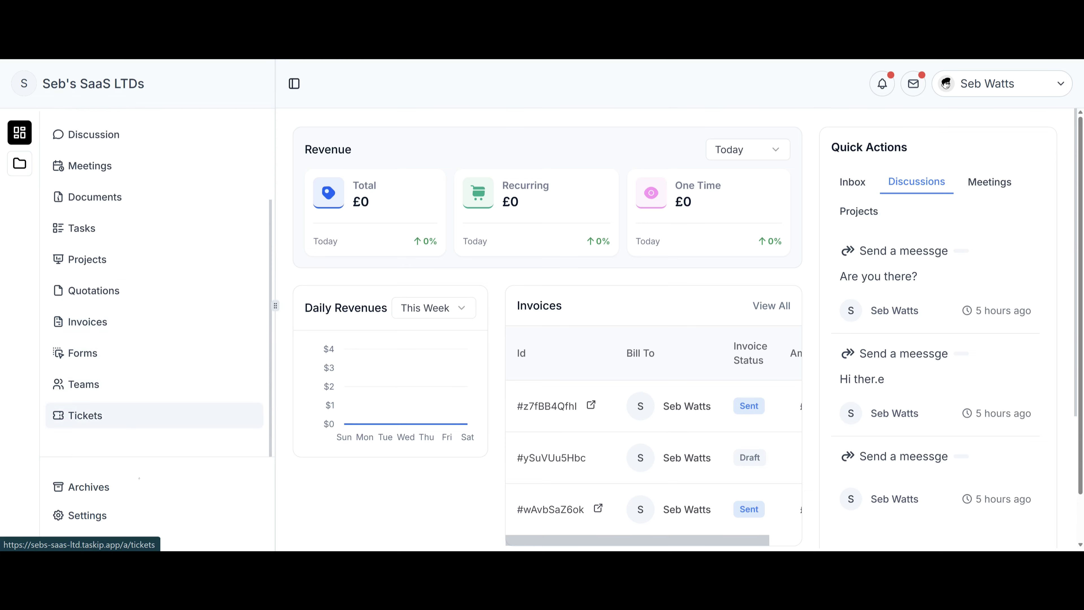
{"action": "left_click", "coordinate": [112, 494]}
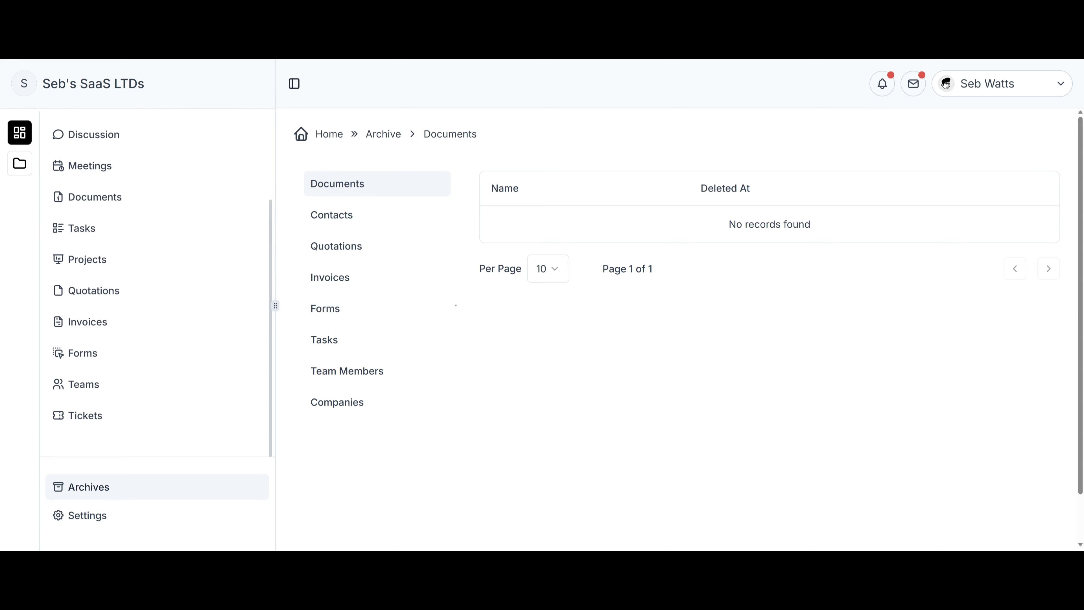
{"action": "left_click_drag", "start_coordinate": [276, 306], "coordinate": [163, 305]}
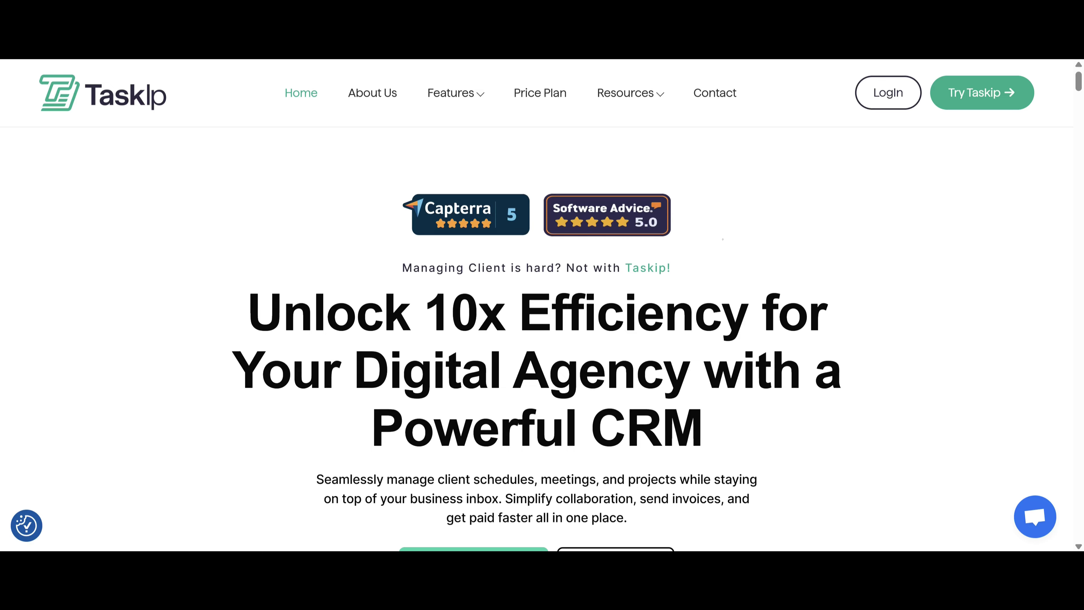
Scroll the Taskip homepage and open the Documentation page under Resources.
{"action": "scroll", "coordinate": [542, 299], "scroll_direction": "down", "scroll_amount": 3}
{"action": "scroll", "coordinate": [542, 299], "scroll_direction": "down", "scroll_amount": 15}
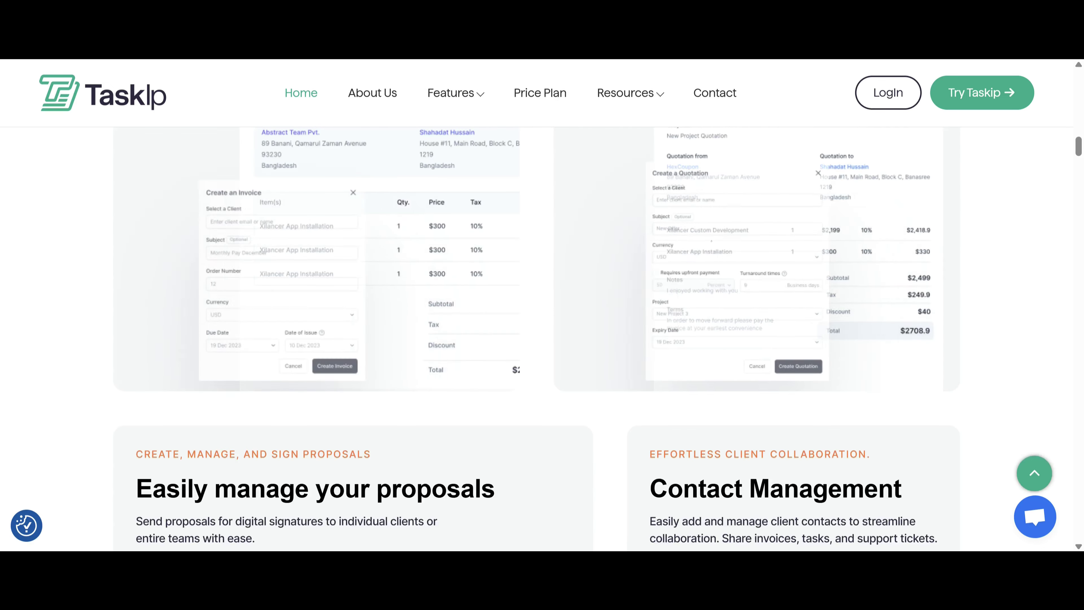
{"action": "scroll", "coordinate": [542, 298], "scroll_direction": "up", "scroll_amount": 8}
{"action": "scroll", "coordinate": [542, 298], "scroll_direction": "up", "scroll_amount": 10}
{"action": "mouse_move", "coordinate": [477, 94]}
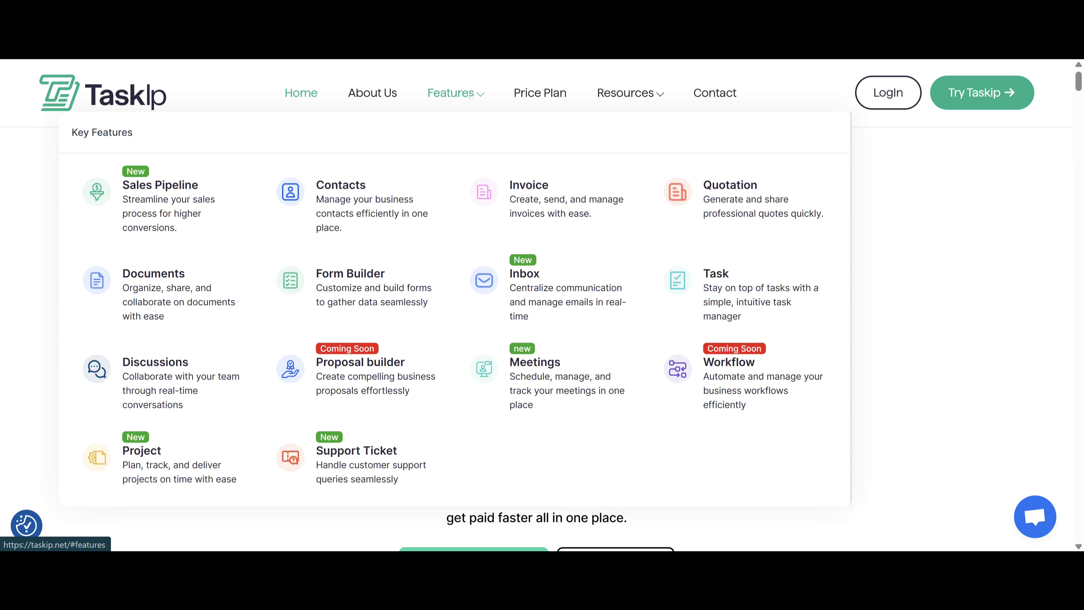
{"action": "mouse_move", "coordinate": [626, 92]}
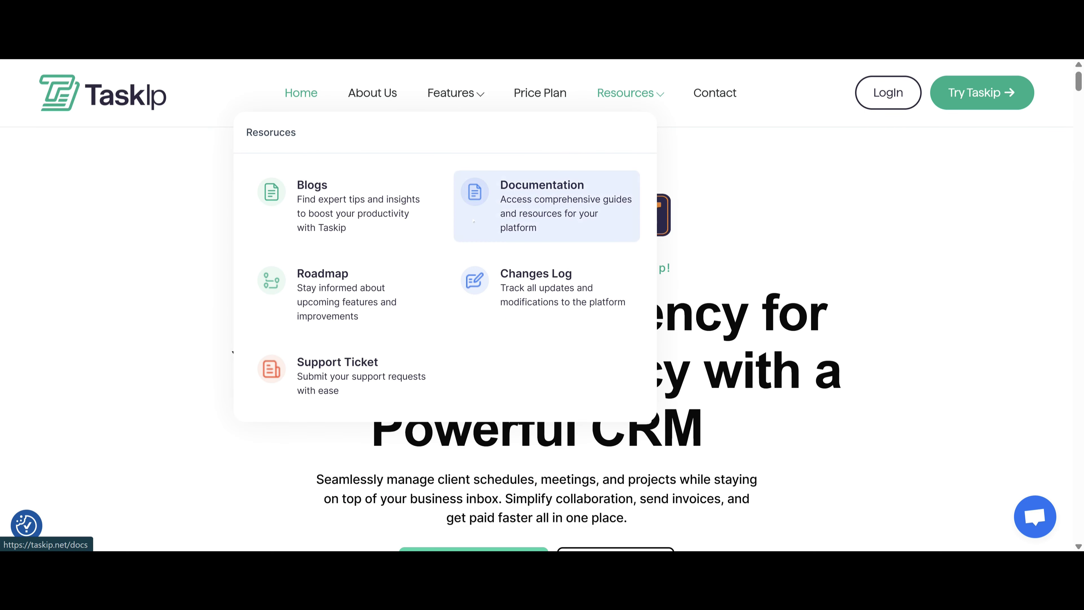
{"action": "left_click", "coordinate": [375, 218]}
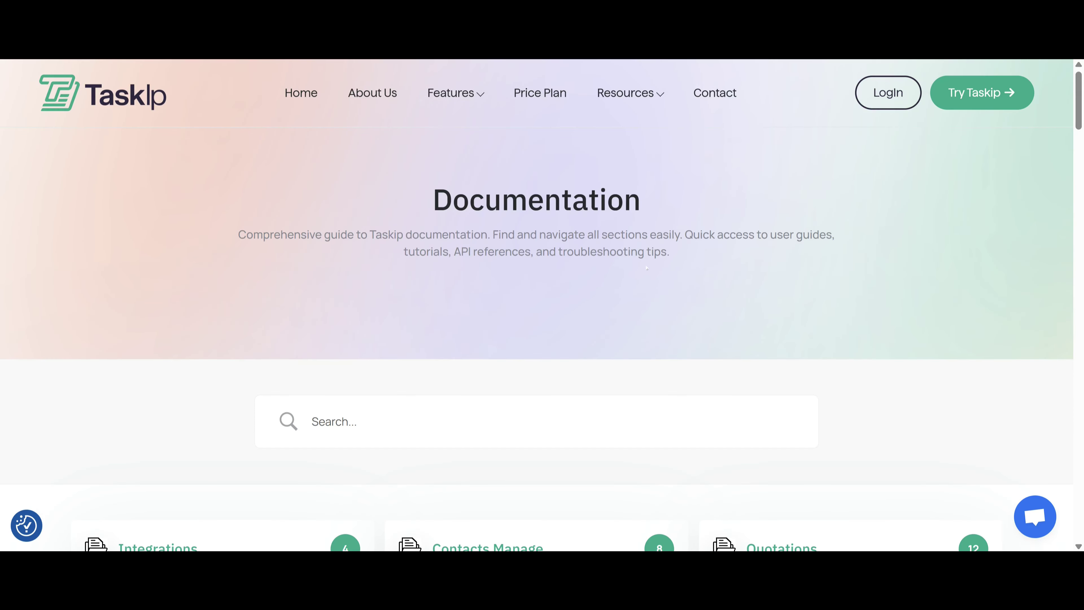
Scroll through the Taskip documentation page.
{"action": "scroll", "coordinate": [647, 268], "scroll_direction": "down", "scroll_amount": 5}
{"action": "scroll", "coordinate": [542, 305], "scroll_direction": "down", "scroll_amount": 13}
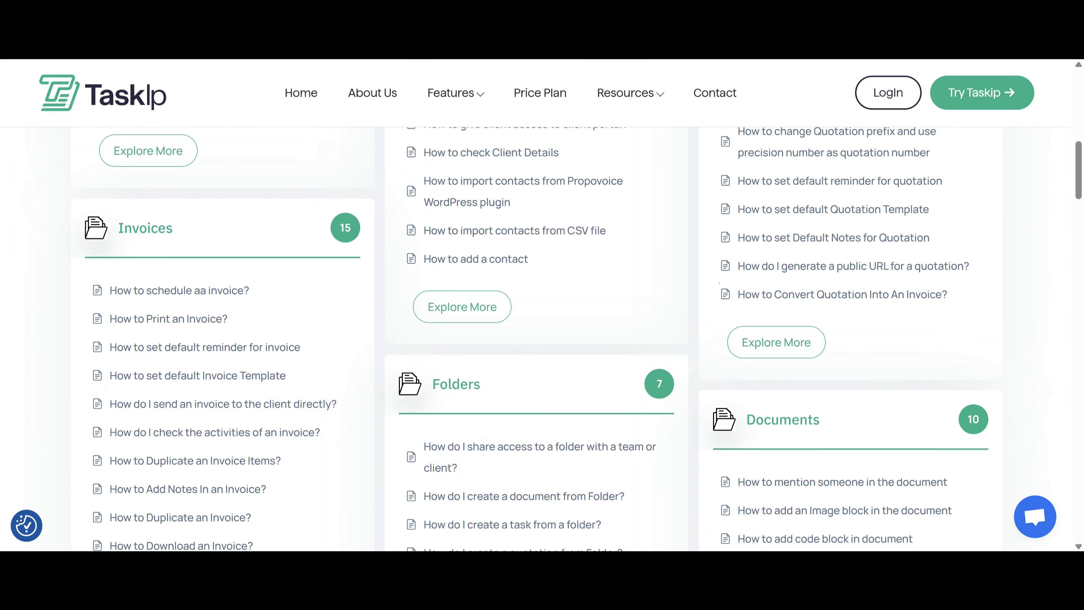
{"action": "scroll", "coordinate": [618, 320], "scroll_direction": "down", "scroll_amount": 14}
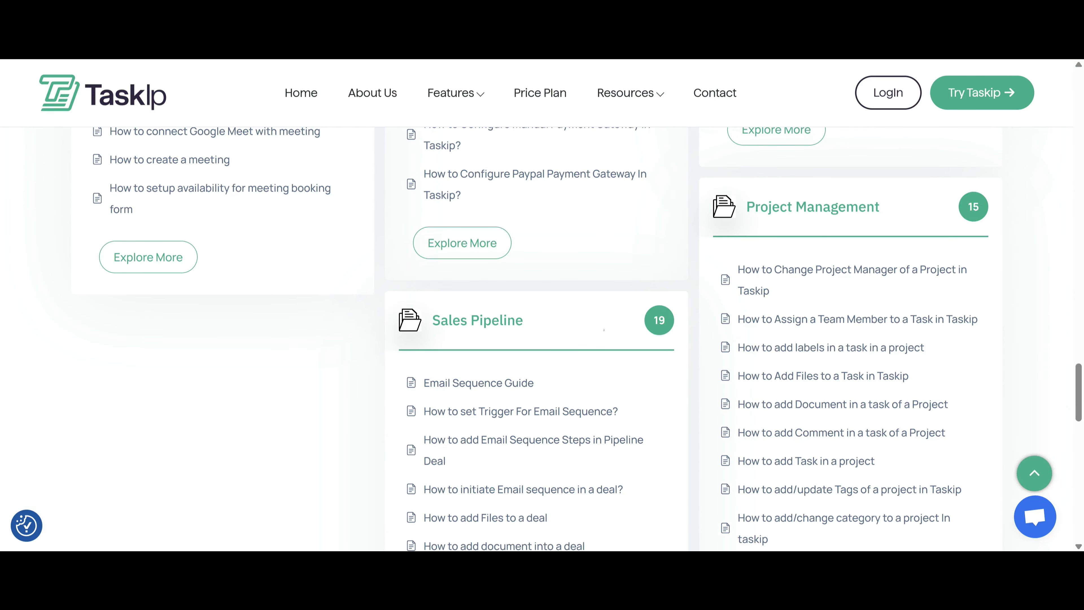
{"action": "scroll", "coordinate": [618, 320], "scroll_direction": "down", "scroll_amount": 8}
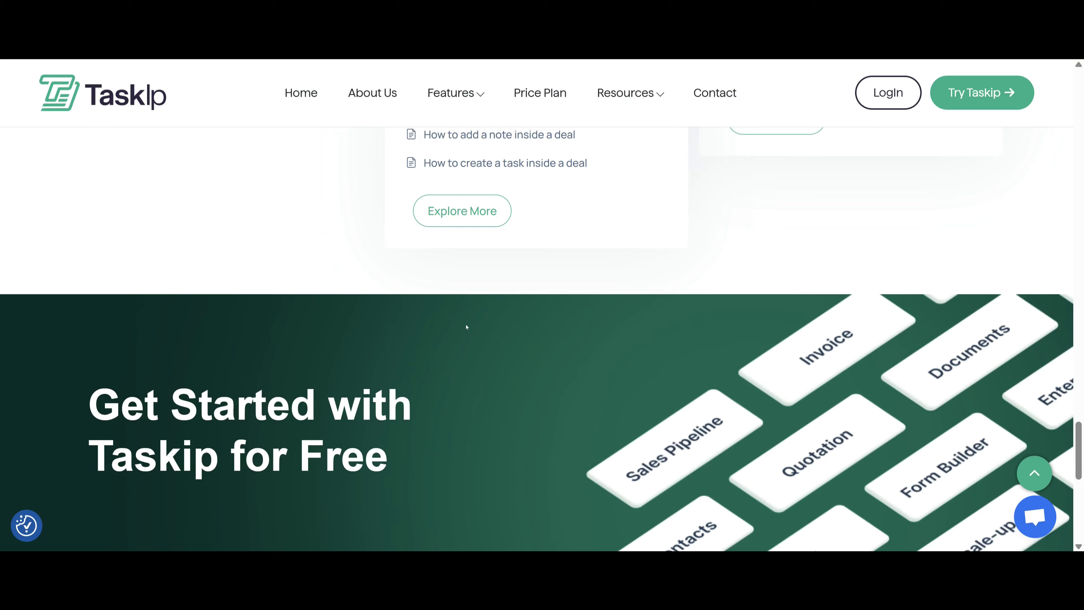
{"action": "scroll", "coordinate": [449, 321], "scroll_direction": "up", "scroll_amount": 3}
{"action": "scroll", "coordinate": [529, 304], "scroll_direction": "up", "scroll_amount": 15}
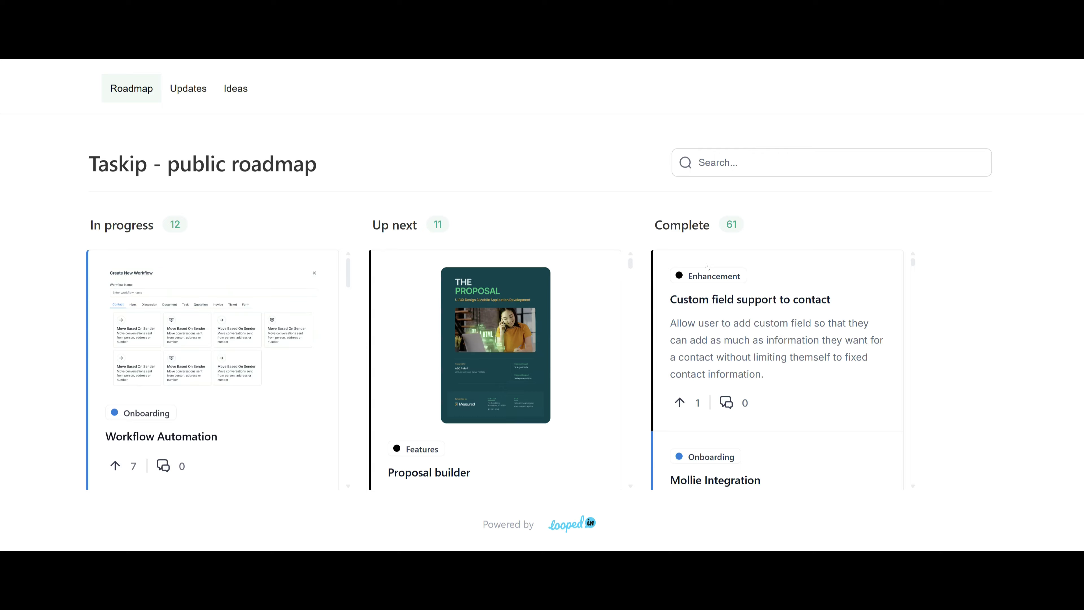
Scroll down the roadmap's In progress, Up next and Complete columns.
{"action": "scroll", "coordinate": [823, 356], "scroll_direction": "down", "scroll_amount": 15}
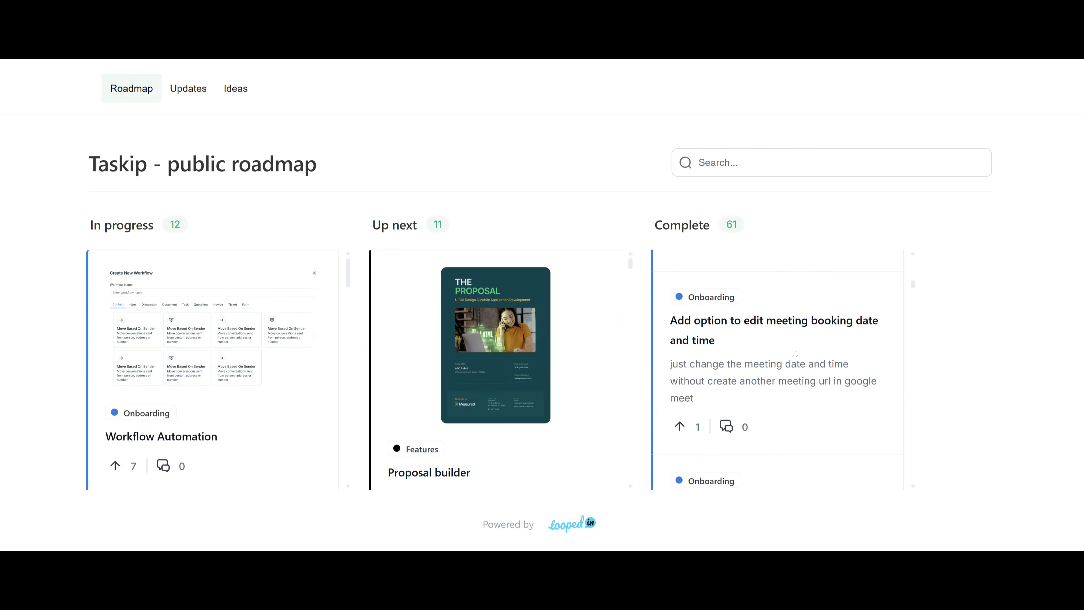
{"action": "scroll", "coordinate": [517, 321], "scroll_direction": "down", "scroll_amount": 15}
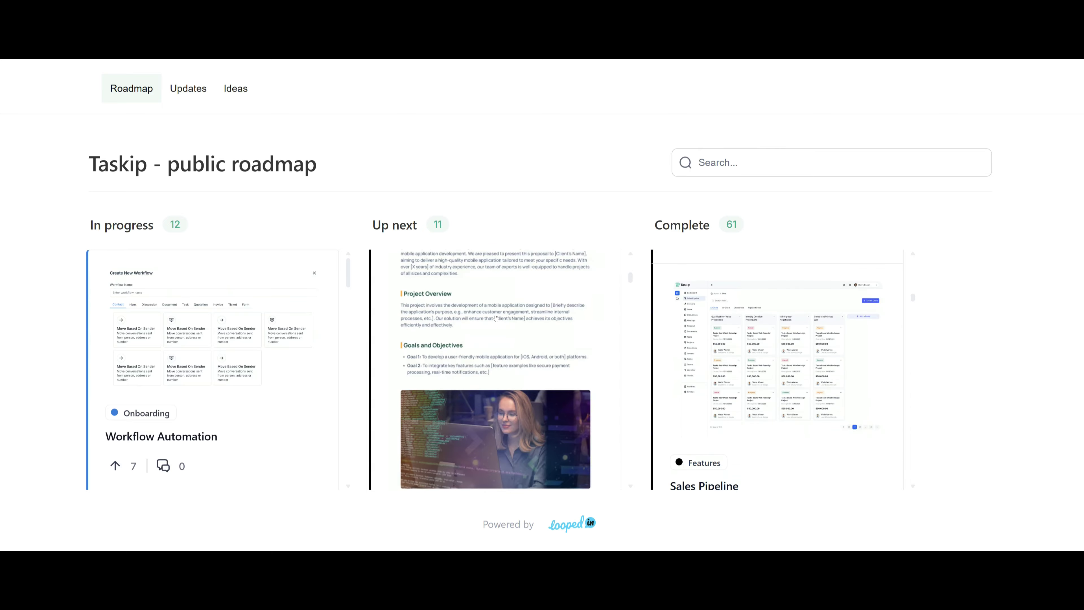
{"action": "scroll", "coordinate": [507, 320], "scroll_direction": "down", "scroll_amount": 10}
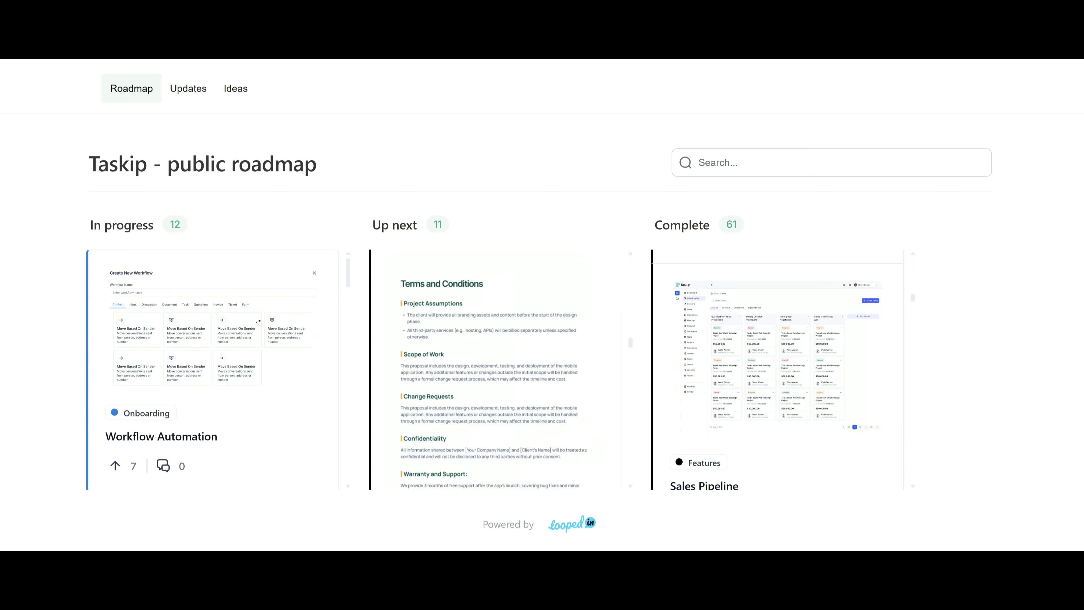
{"action": "scroll", "coordinate": [263, 316], "scroll_direction": "down", "scroll_amount": 5}
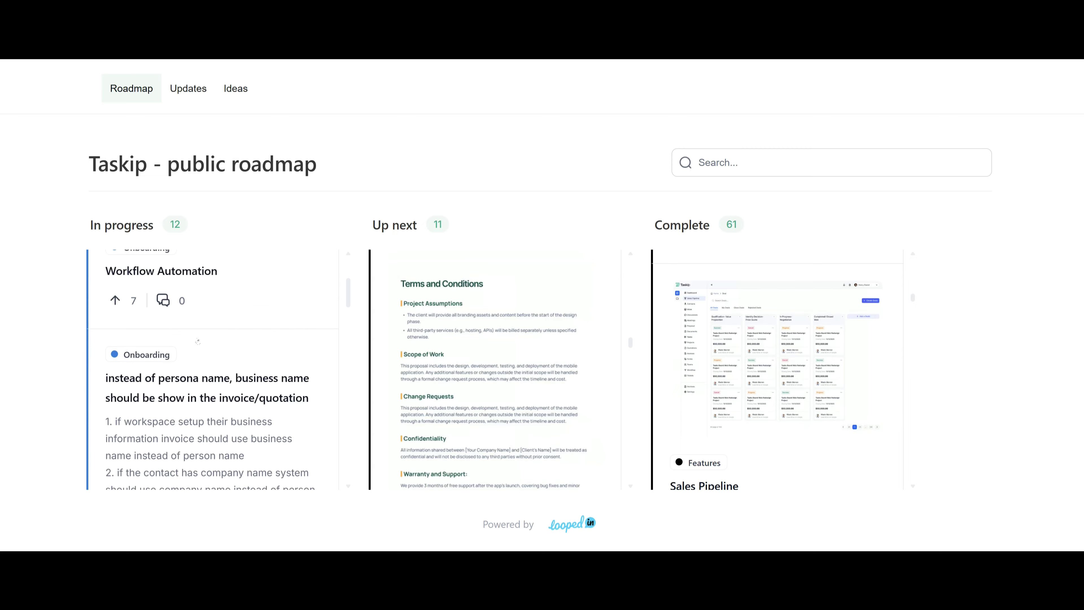
{"action": "scroll", "coordinate": [268, 348], "scroll_direction": "down", "scroll_amount": 5}
{"action": "scroll", "coordinate": [268, 348], "scroll_direction": "down", "scroll_amount": 5}
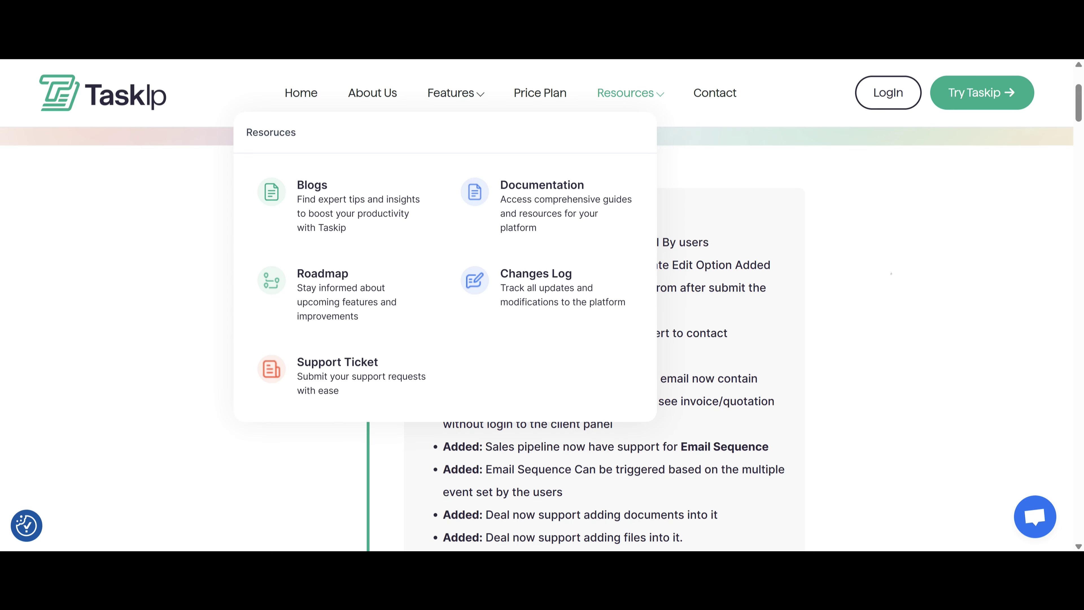
{"action": "scroll", "coordinate": [290, 368], "scroll_direction": "down", "scroll_amount": 3}
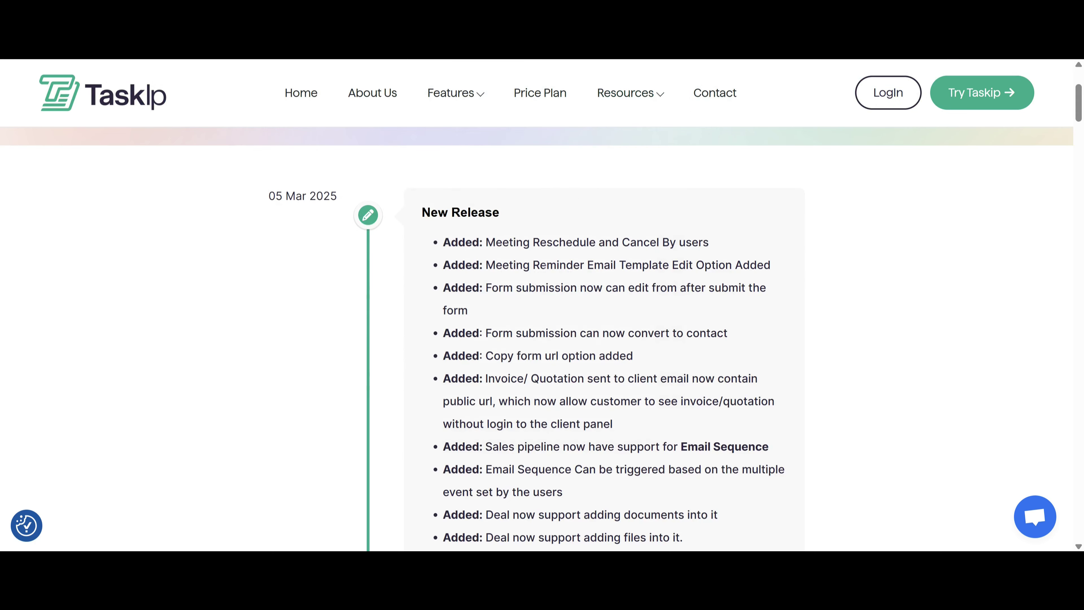
Scroll through the dated release entries on the Changes Log page.
{"action": "scroll", "coordinate": [542, 337], "scroll_direction": "down", "scroll_amount": 10}
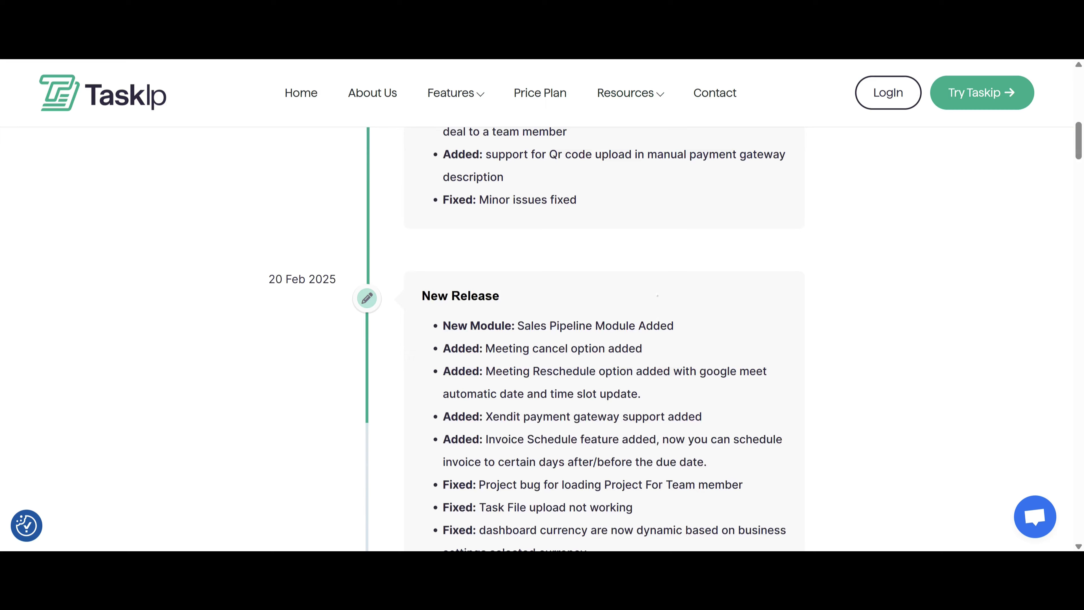
{"action": "scroll", "coordinate": [542, 337], "scroll_direction": "down", "scroll_amount": 6}
{"action": "scroll", "coordinate": [542, 337], "scroll_direction": "down", "scroll_amount": 15}
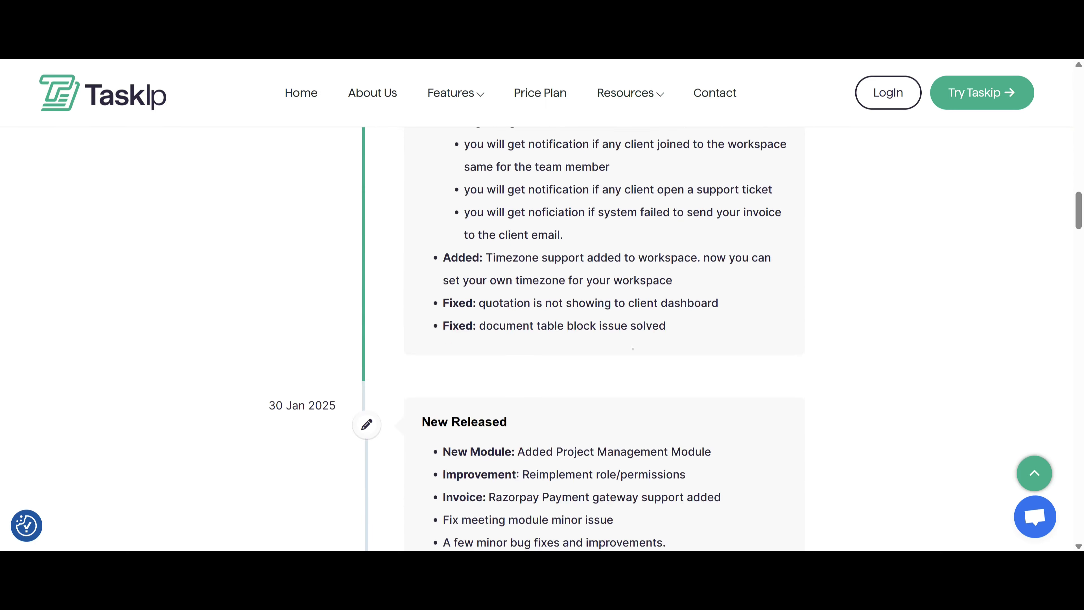
{"action": "scroll", "coordinate": [646, 354], "scroll_direction": "down", "scroll_amount": 20}
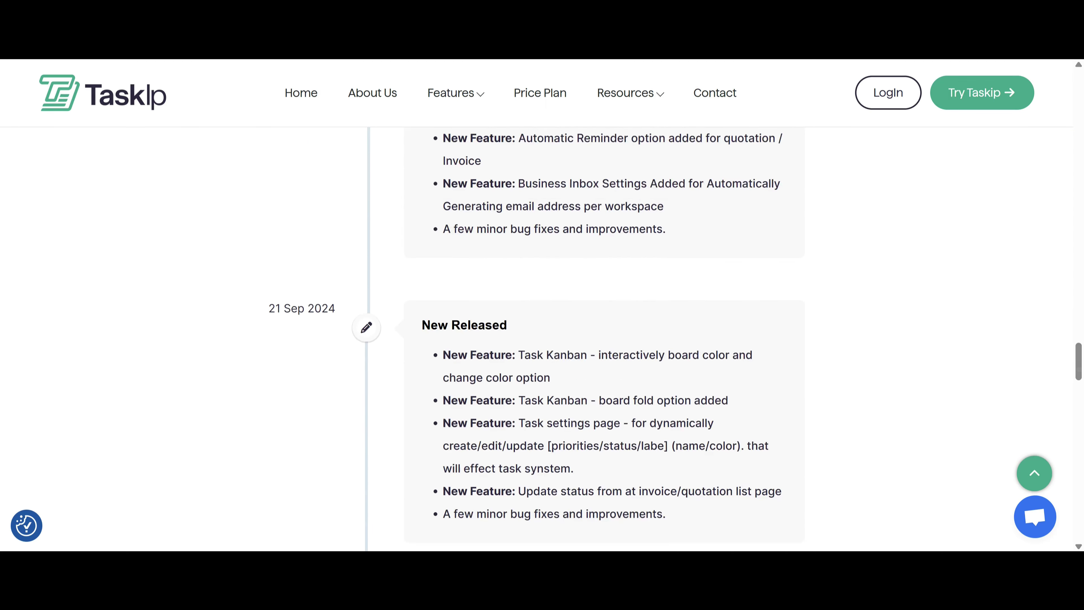
{"action": "scroll", "coordinate": [647, 355], "scroll_direction": "up", "scroll_amount": 5}
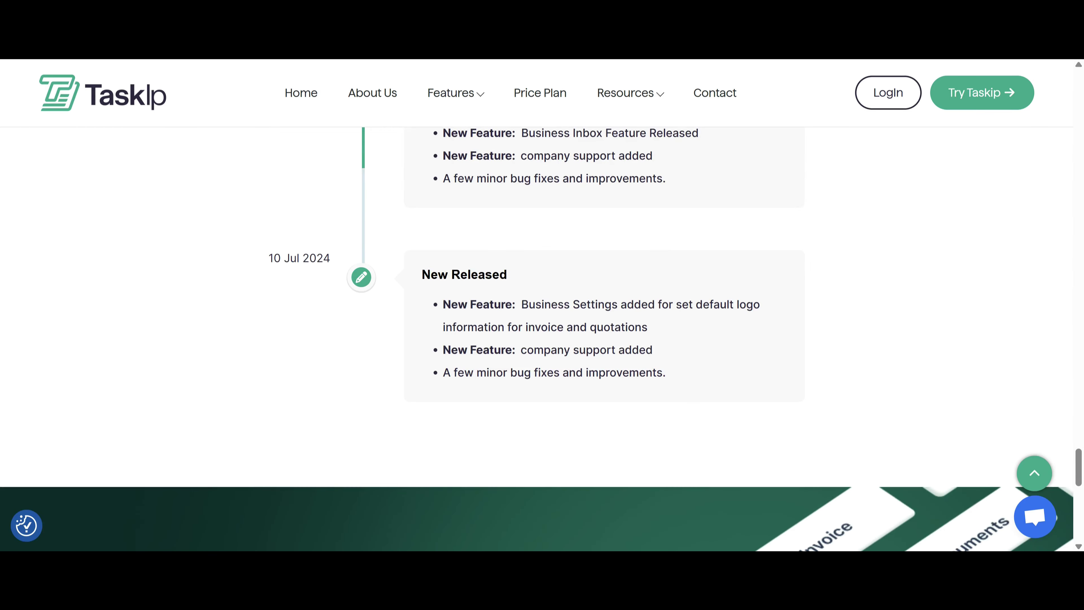
{"action": "scroll", "coordinate": [646, 354], "scroll_direction": "up", "scroll_amount": 20}
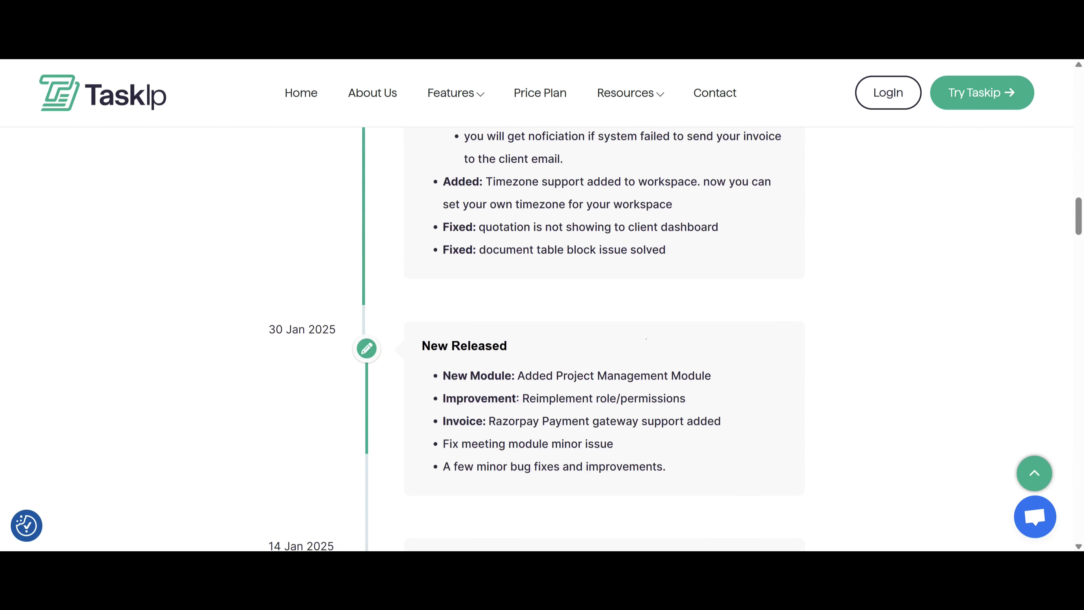
{"action": "scroll", "coordinate": [649, 341], "scroll_direction": "up", "scroll_amount": 8}
Scroll the Earlybird Taskip deal page to the $79, $229 and $399 Plans & Features cards.
{"action": "key", "text": "End"}
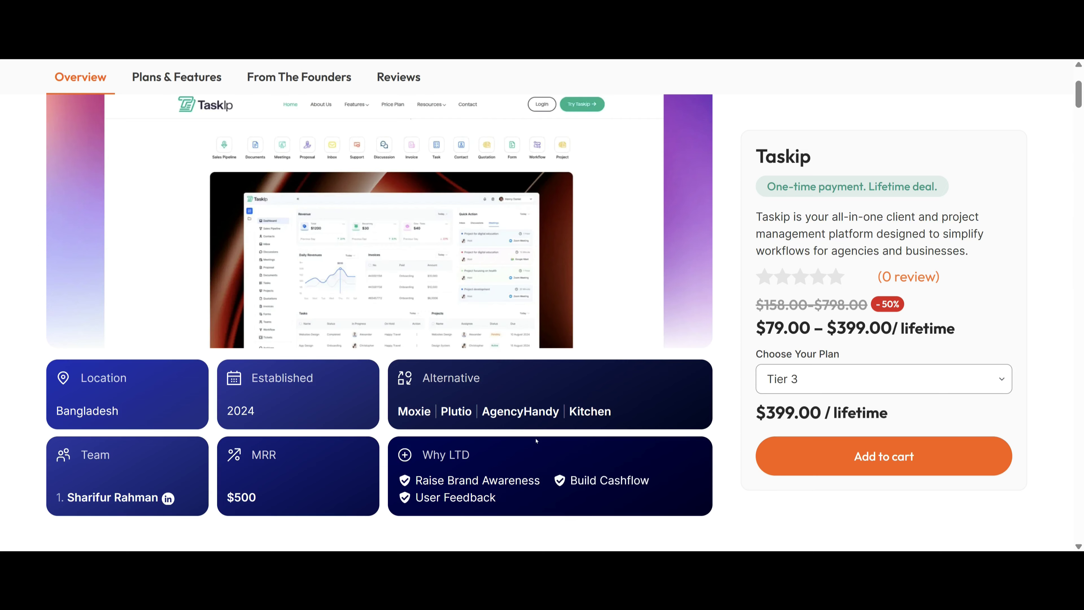
{"action": "scroll", "coordinate": [622, 475], "scroll_direction": "up", "scroll_amount": 3}
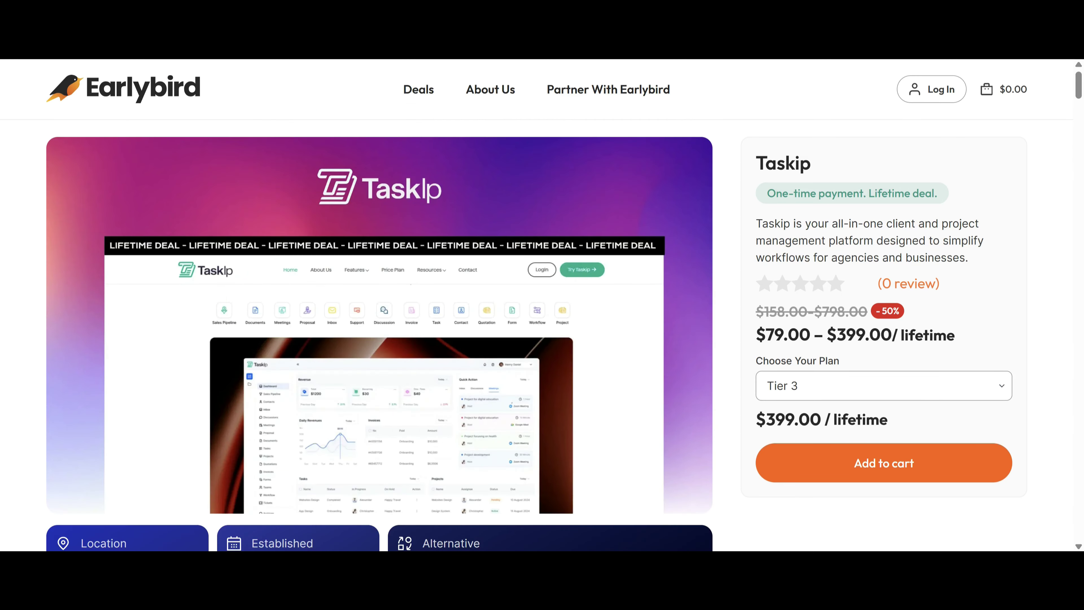
{"action": "scroll", "coordinate": [588, 382], "scroll_direction": "down", "scroll_amount": 10}
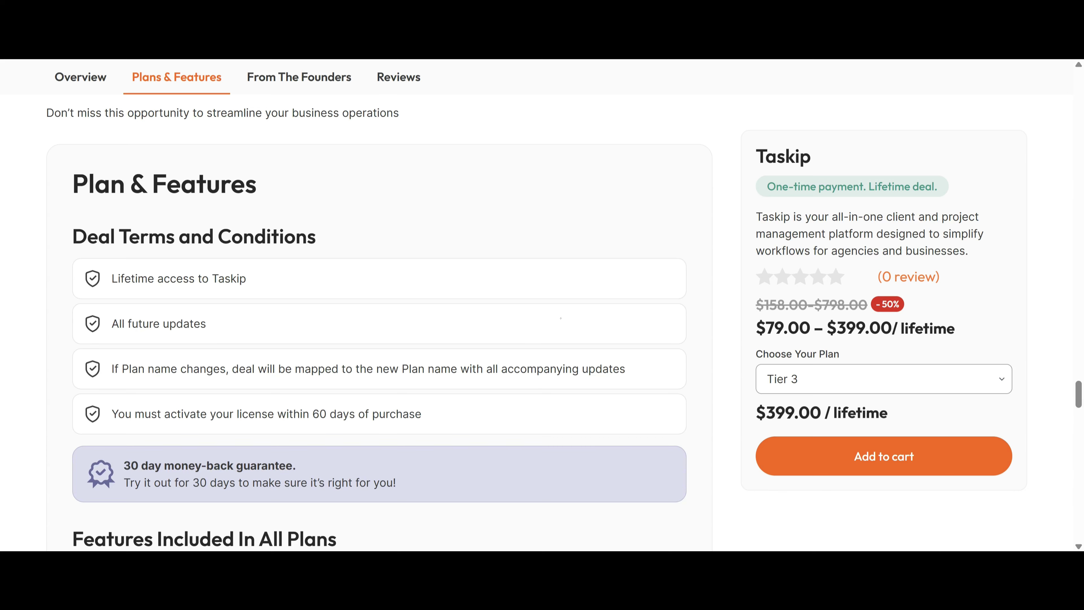
{"action": "scroll", "coordinate": [561, 318], "scroll_direction": "down", "scroll_amount": 8}
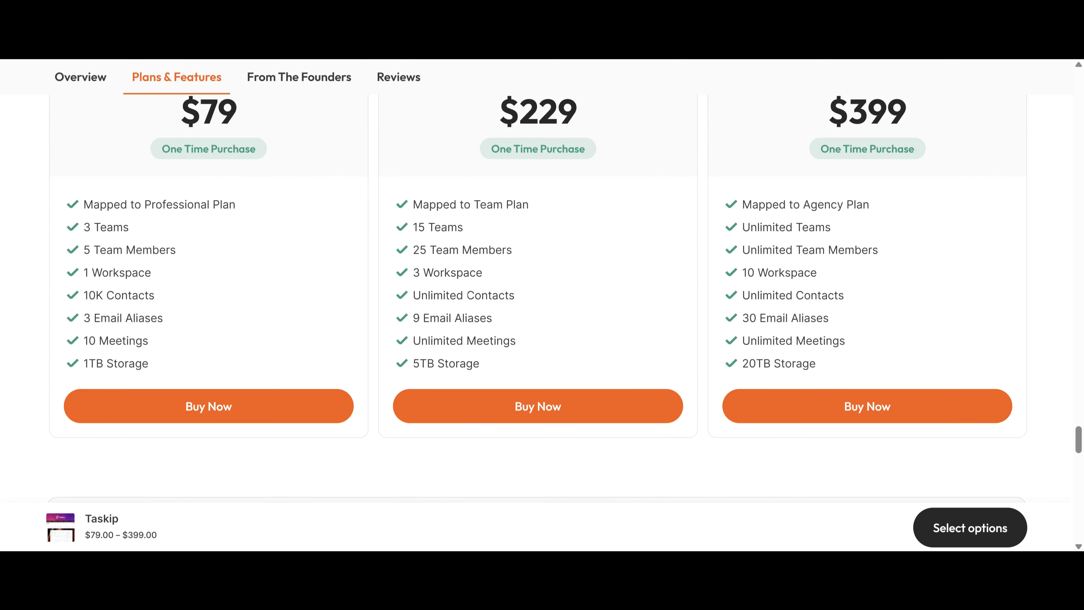